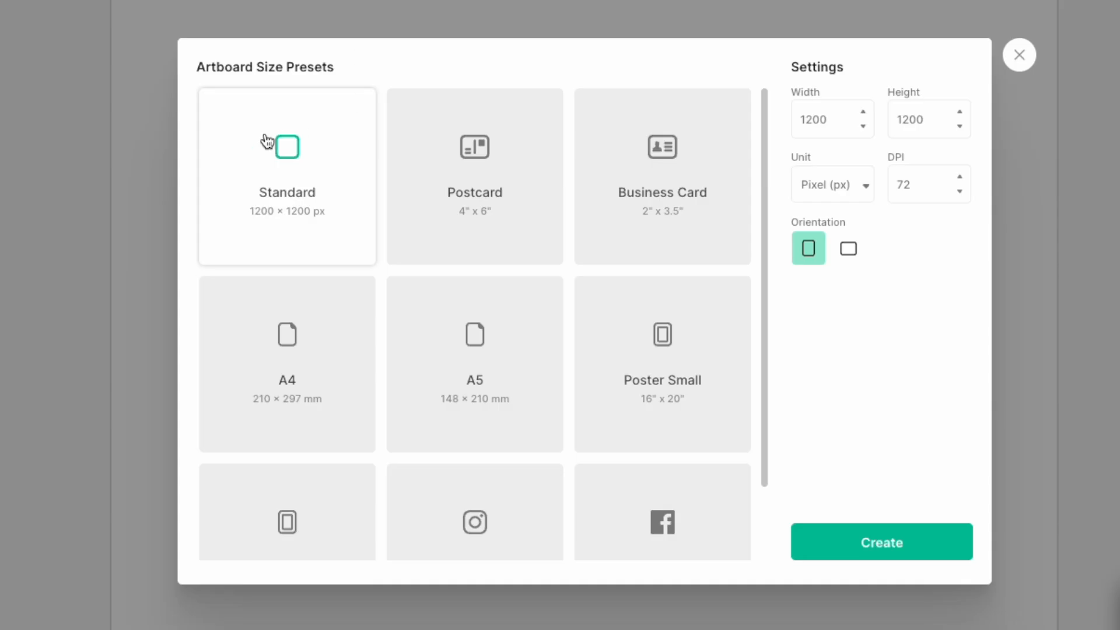
Create a portrait artboard of 4500 × 5400 px at 150 DPI.
double_click(829, 120)
double_click(910, 185)
type("150")
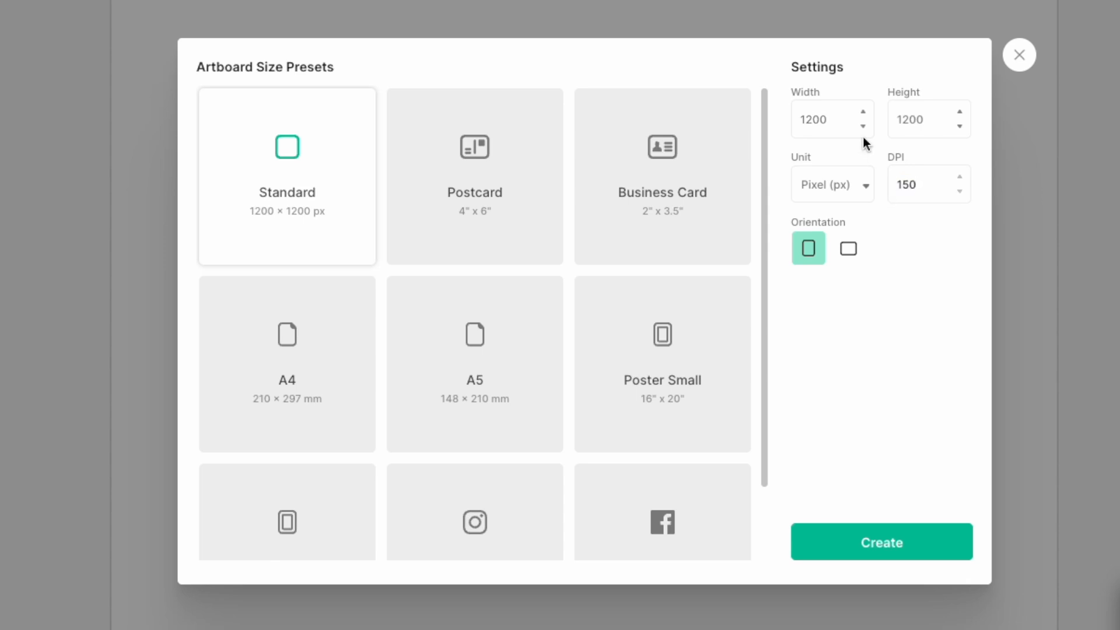
double_click(825, 121)
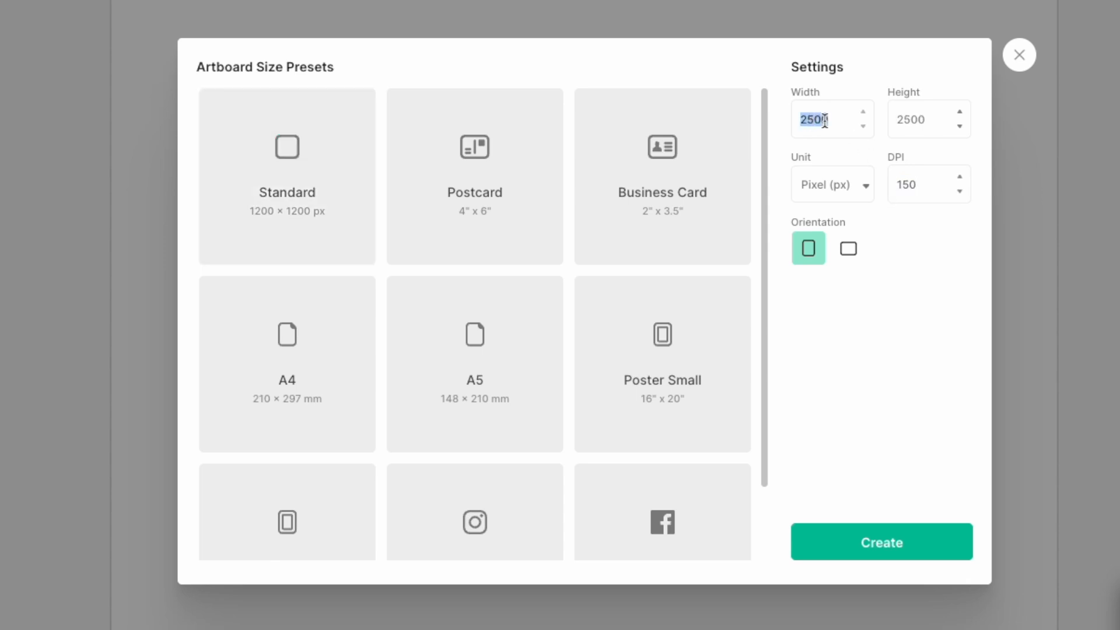
type("4")
double_click(919, 126)
type("5")
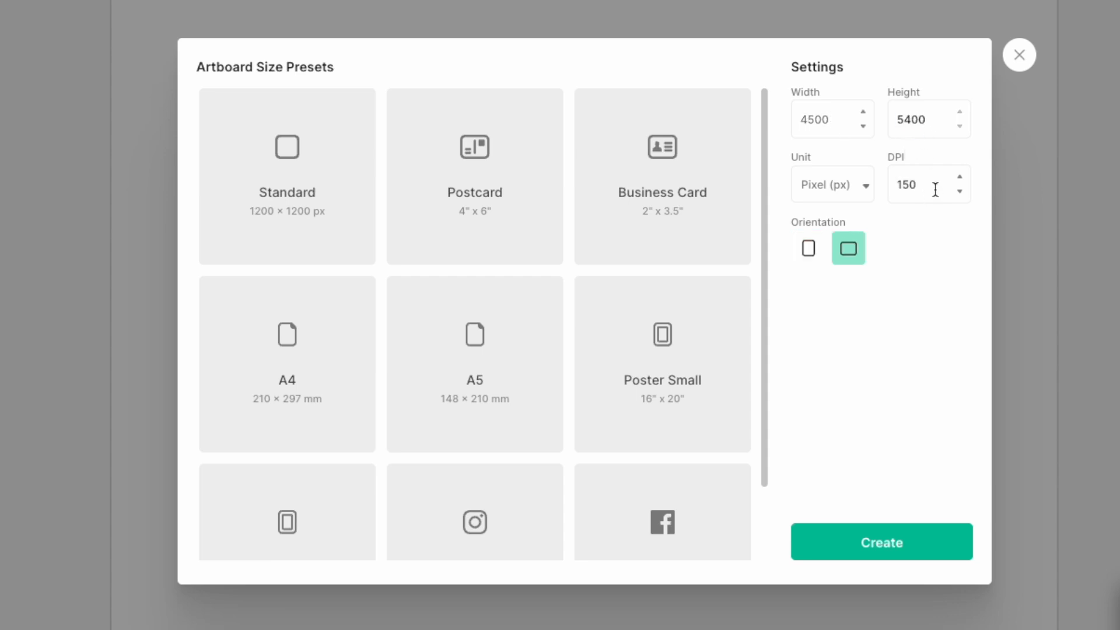
left_click(929, 232)
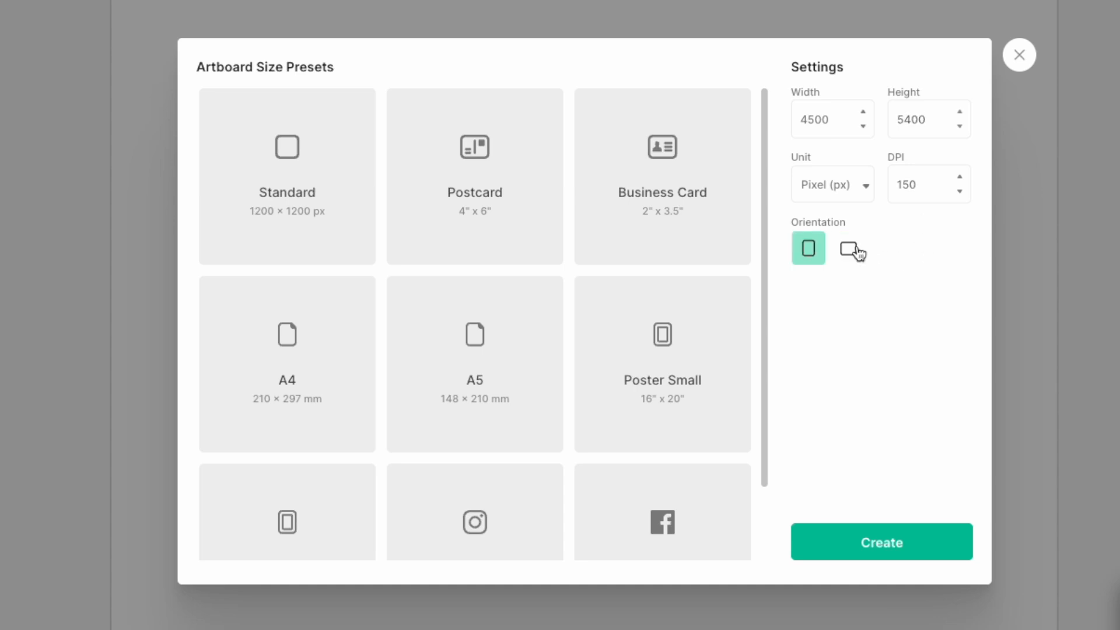
left_click(870, 549)
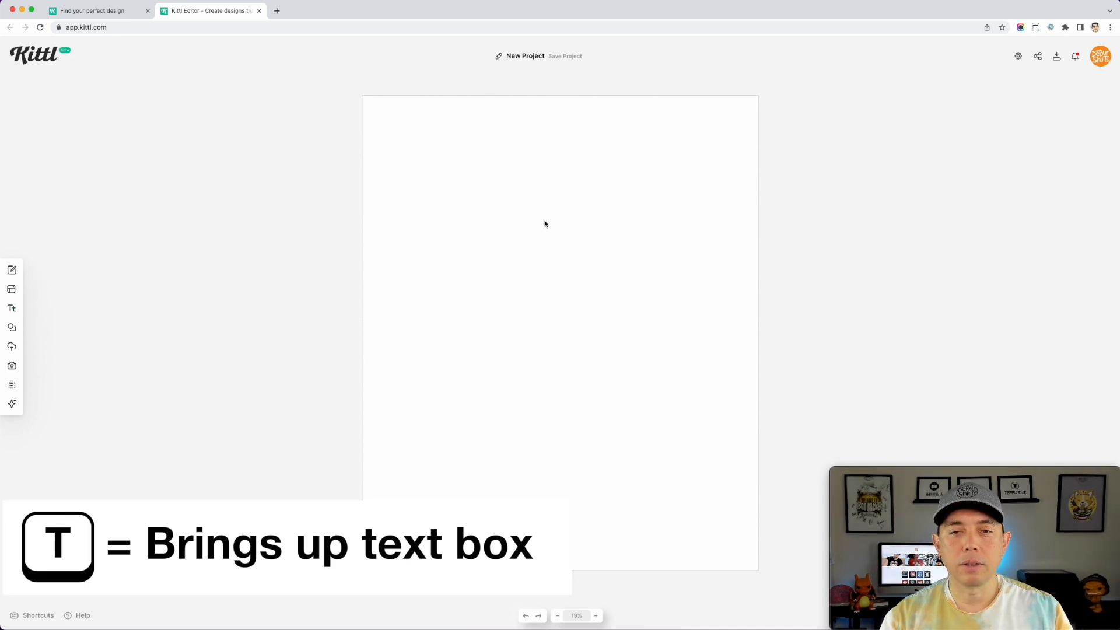
Add a headline text, enlarge it to a font size of about 483 and place it in the artboard's upper part.
key("t")
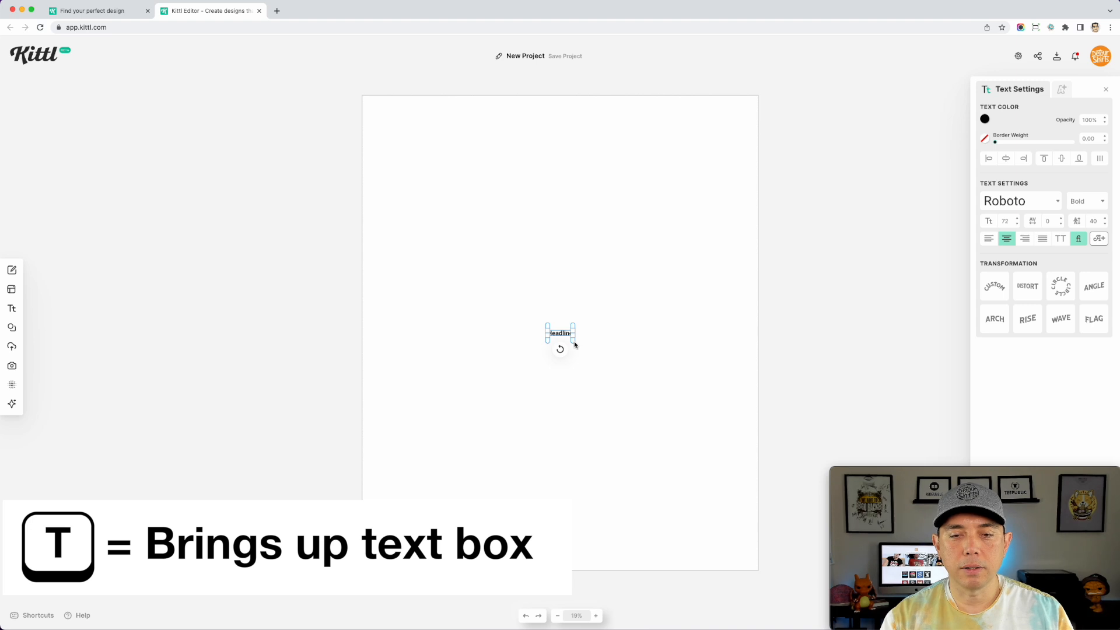
left_click_drag(574, 327, 672, 252)
left_click_drag(664, 325, 543, 171)
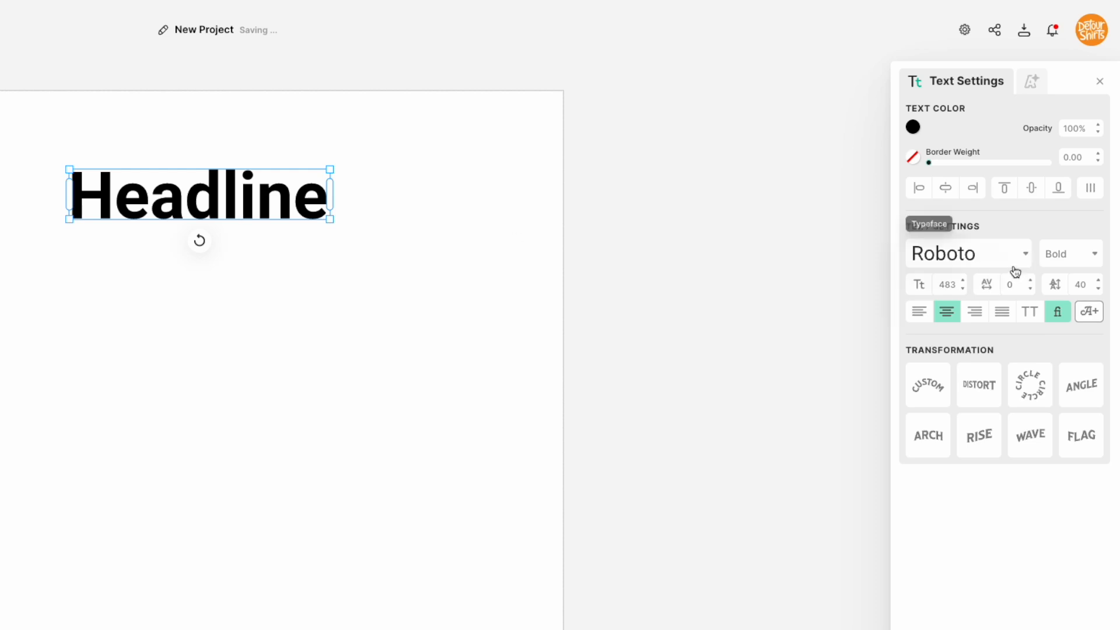
Set the headline's typeface to Sunshade and widen its text box so the word fits on one line.
left_click(968, 261)
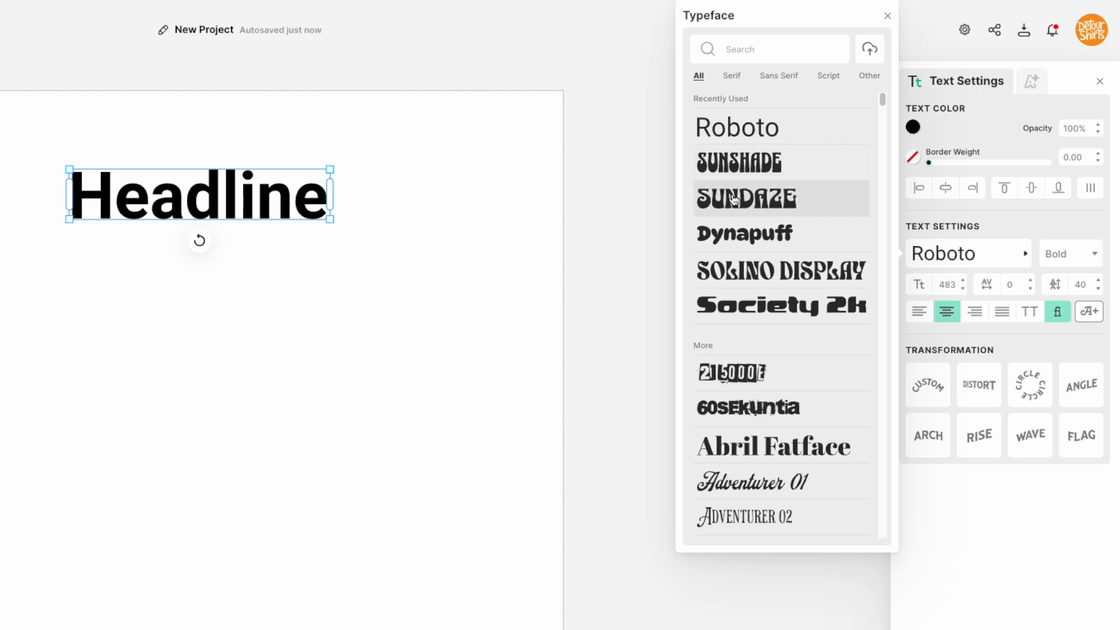
left_click(738, 167)
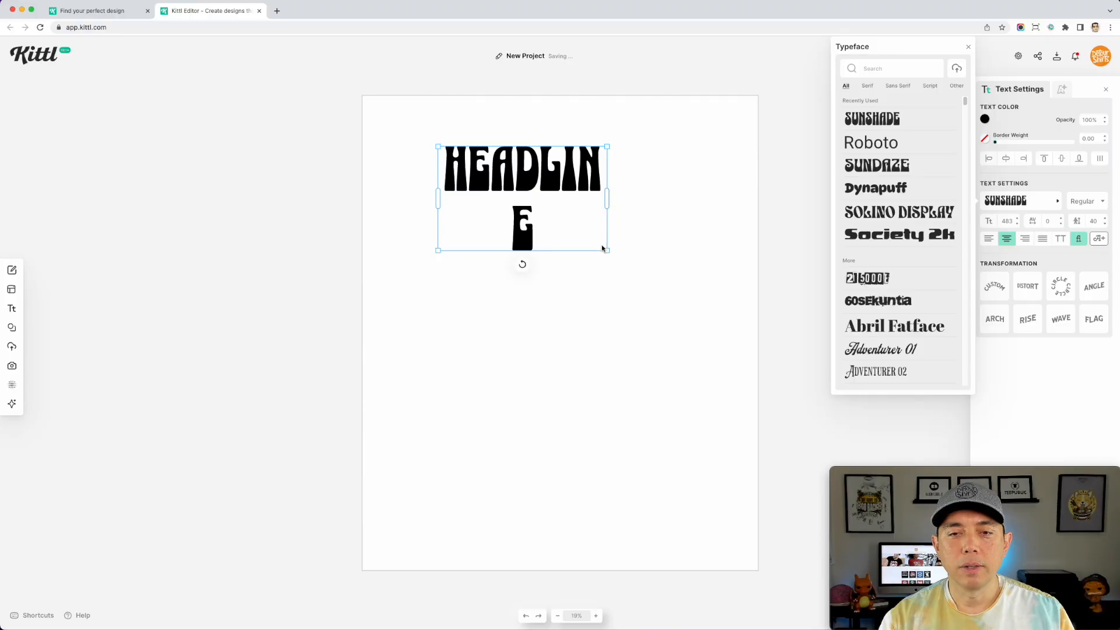
left_click_drag(610, 196, 680, 184)
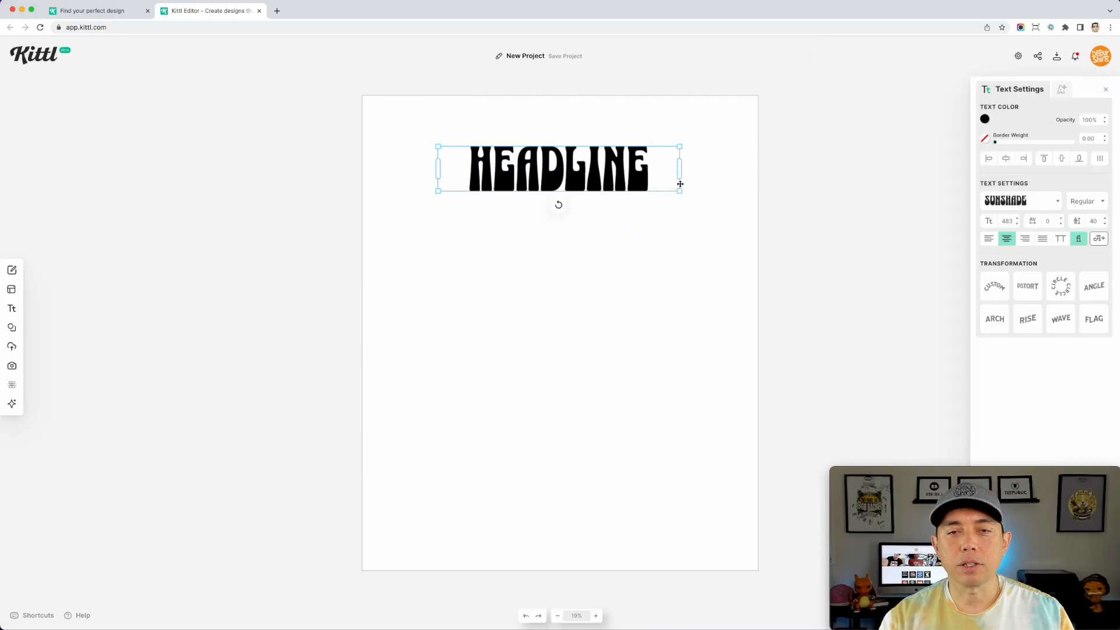
Replace the headline's placeholder text with "WE ARE ALL".
left_click(615, 172)
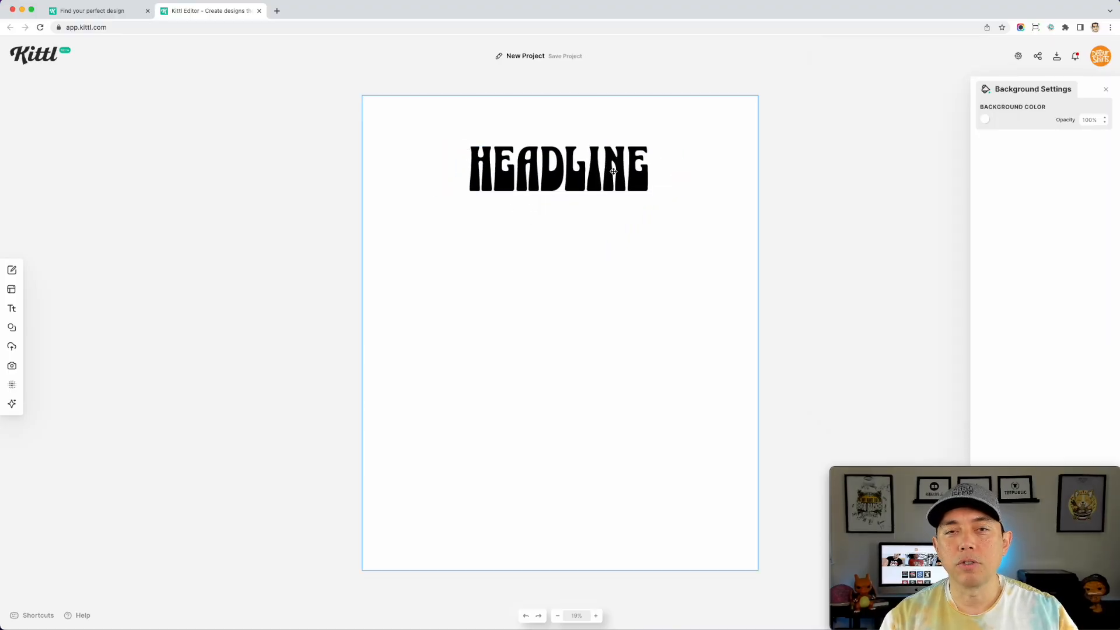
double_click(579, 168)
double_click(578, 164)
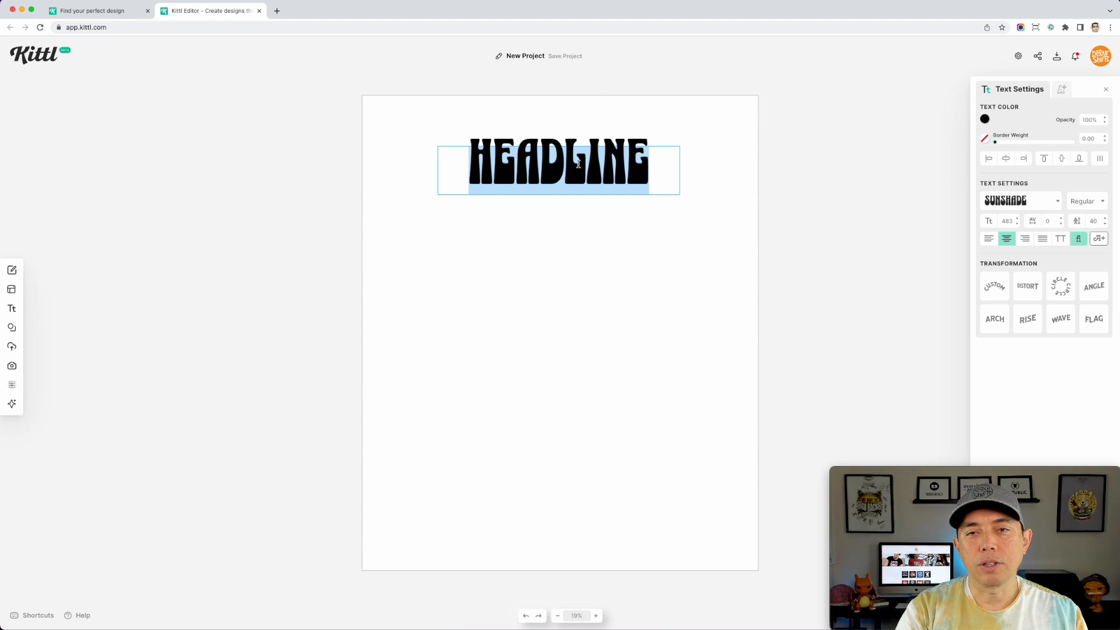
type("f")
key("BackSpace")
type("WE AR")
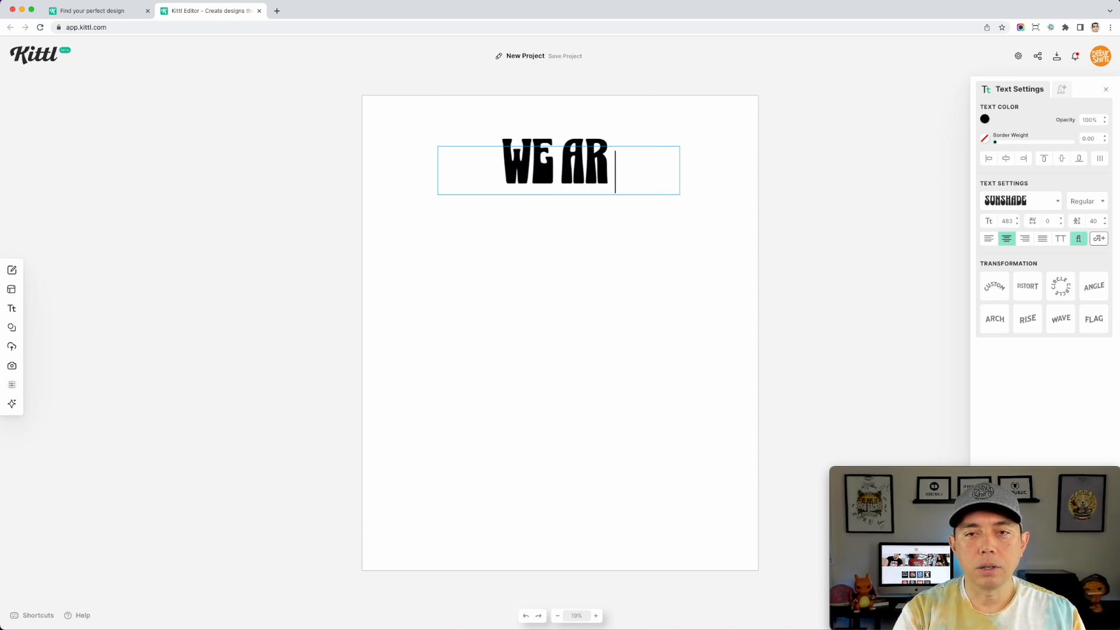
type("E ALL")
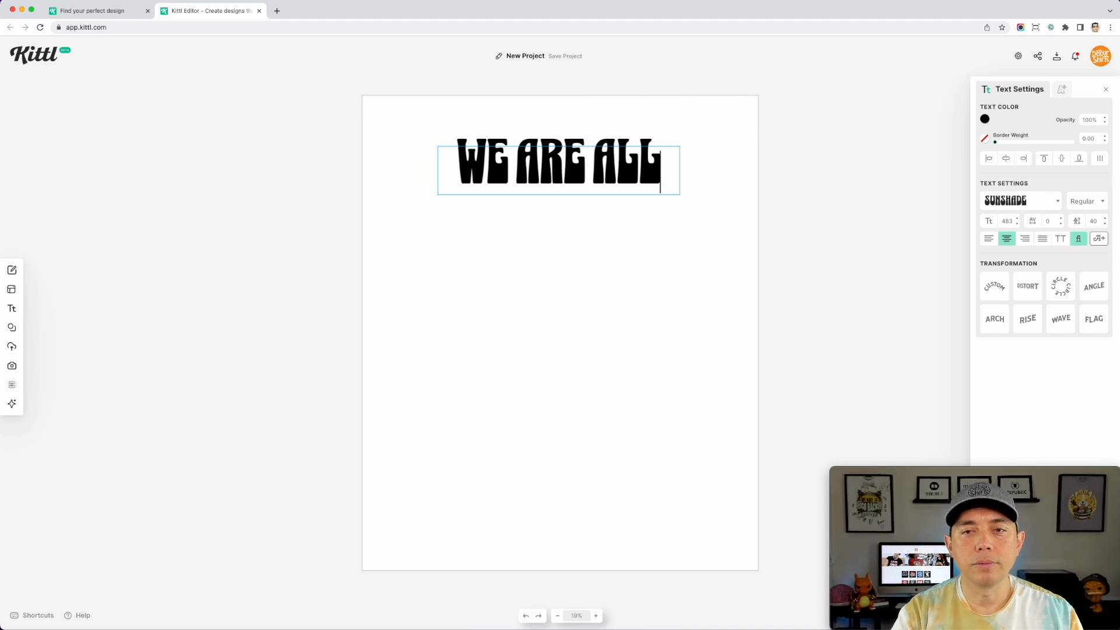
left_click(778, 129)
Enlarge the "WE ARE ALL" text to a font size of about 796 so it spans the artboard's upper edge.
left_click_drag(681, 145, 635, 135)
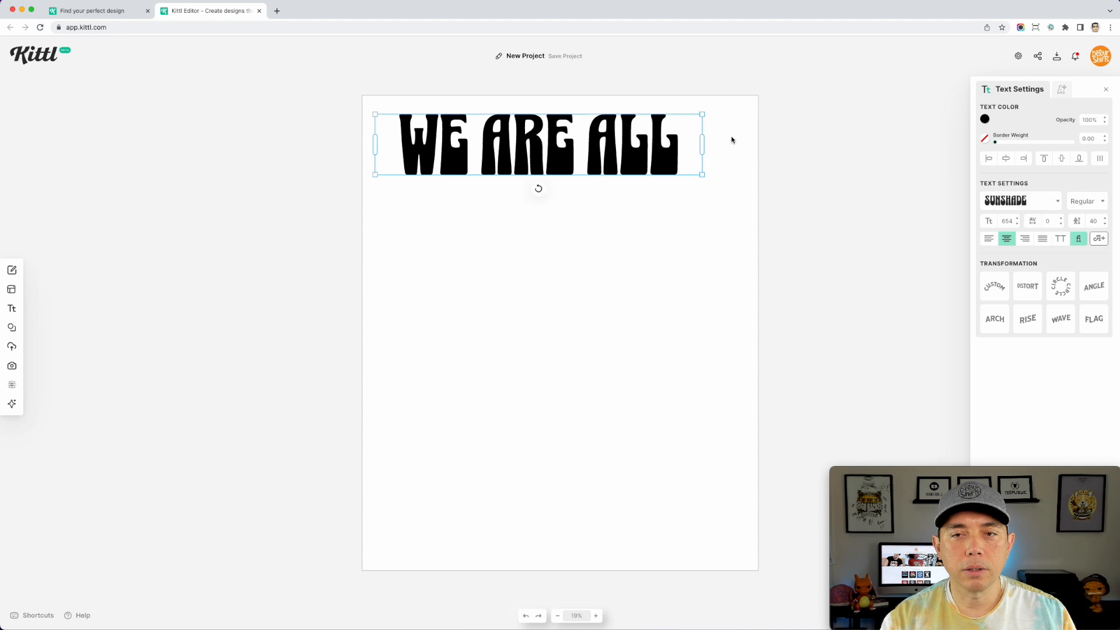
left_click(690, 135)
key("Escape")
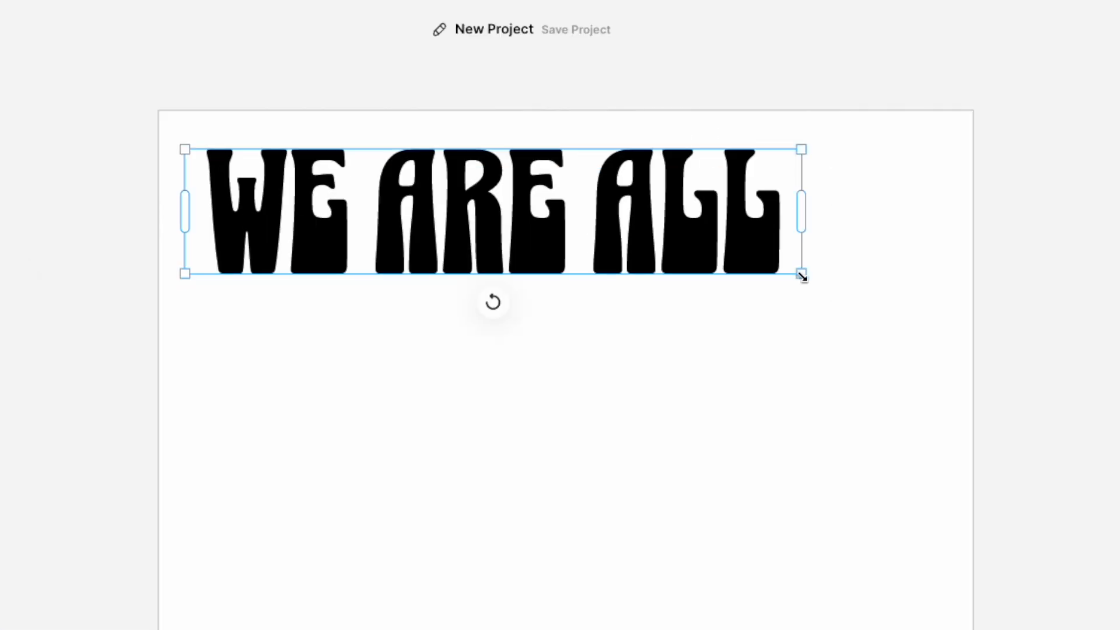
left_click_drag(802, 278, 929, 308)
left_click(805, 257)
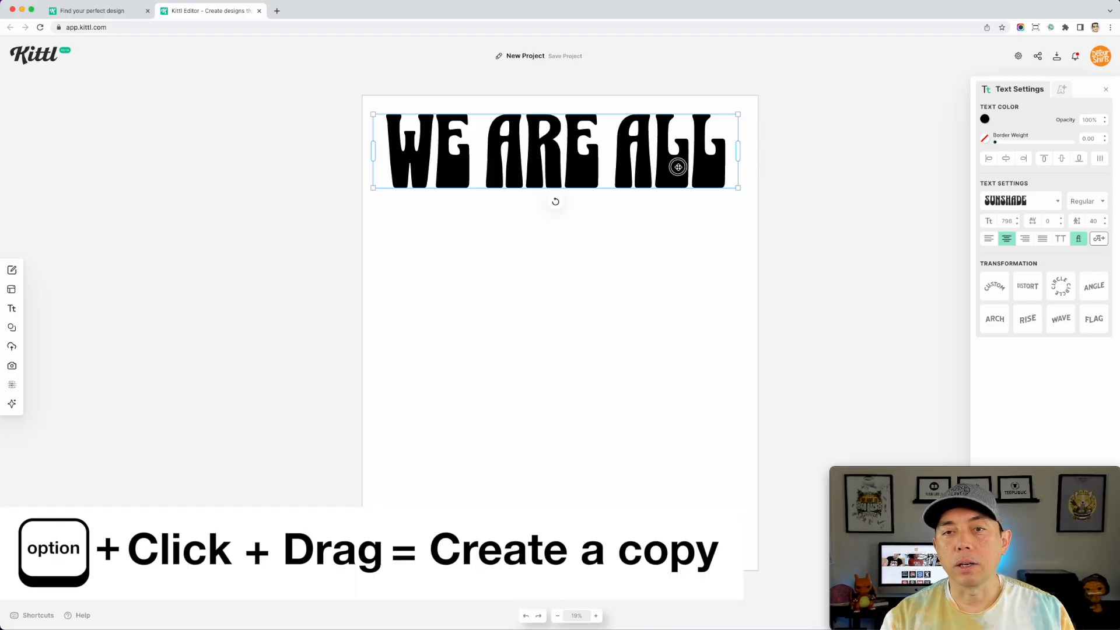
Duplicate the "WE ARE ALL" text, change the copy to "CONNECTED" and place it near the artboard's lower edge.
left_click_drag(678, 167, 674, 397, "alt")
double_click(674, 396)
key("super+a")
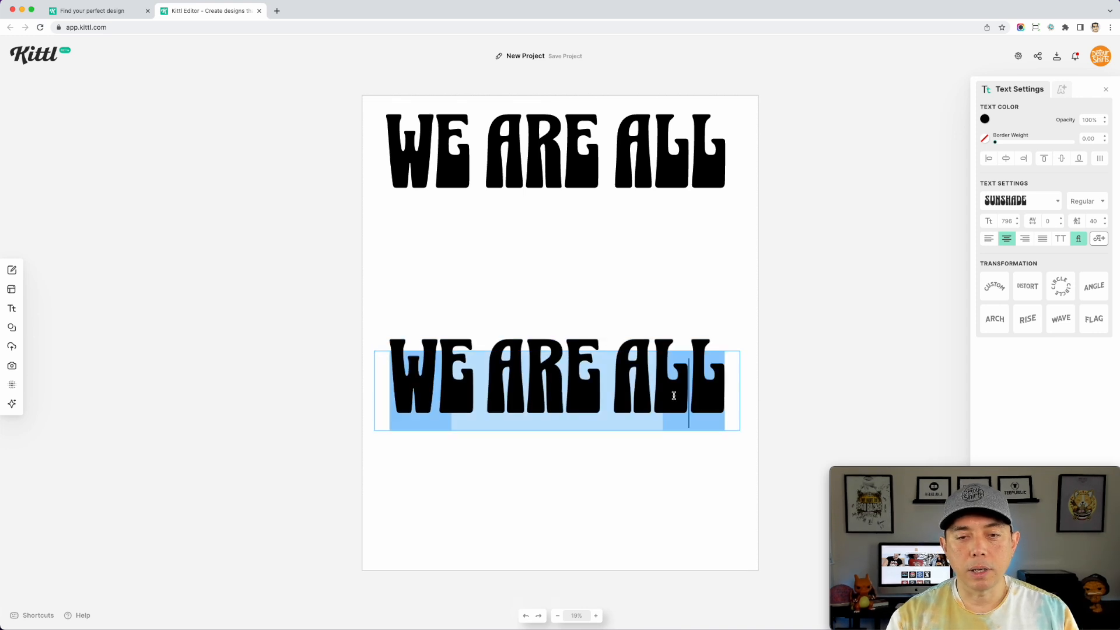
type("CONN")
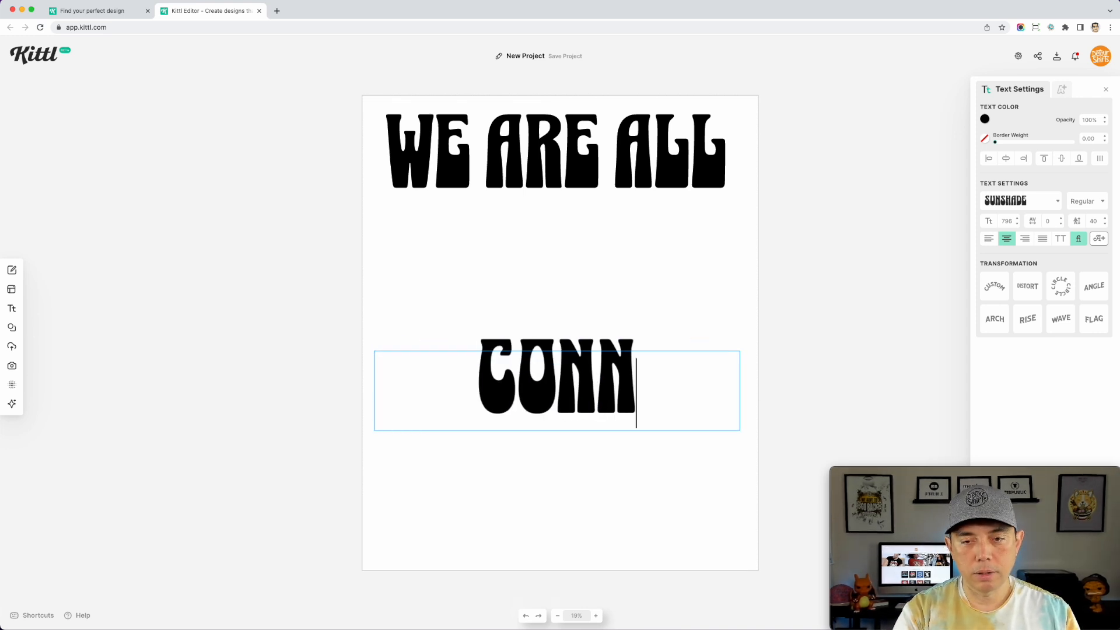
type("ECTED")
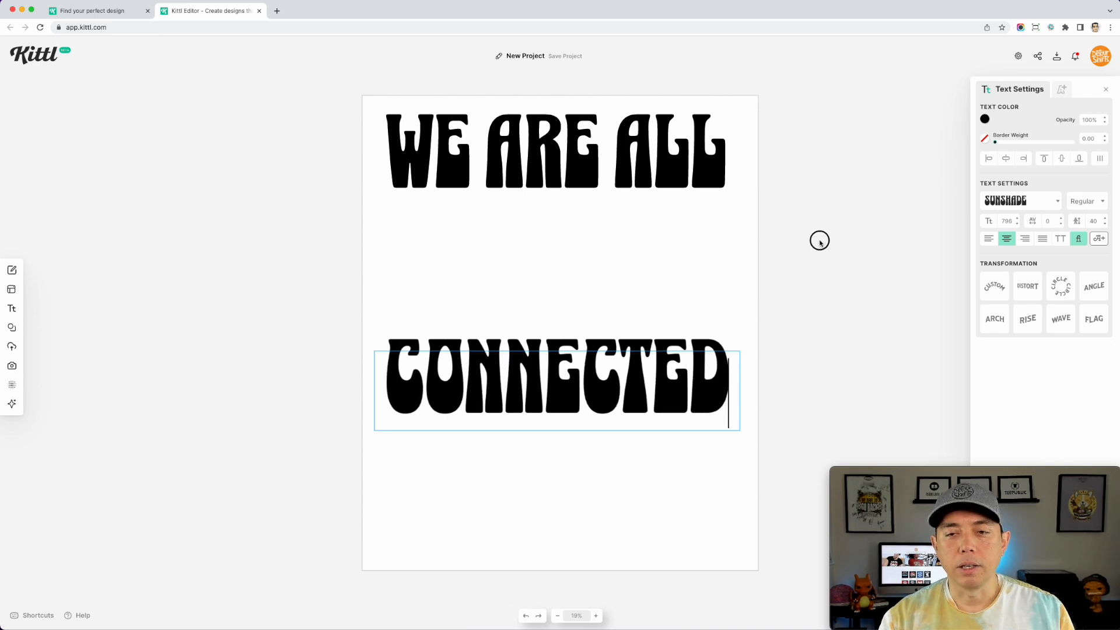
key("Escape")
left_click(711, 389)
left_click_drag(692, 403, 698, 528)
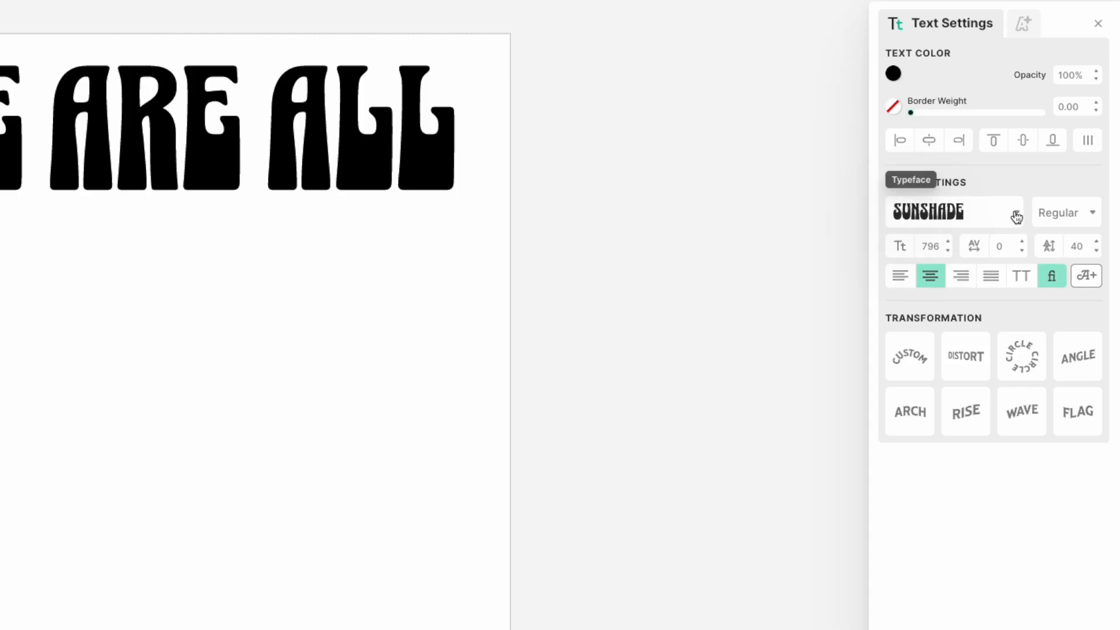
Browse the typeface list for alternatives to the Sunshade font.
left_click(1017, 213)
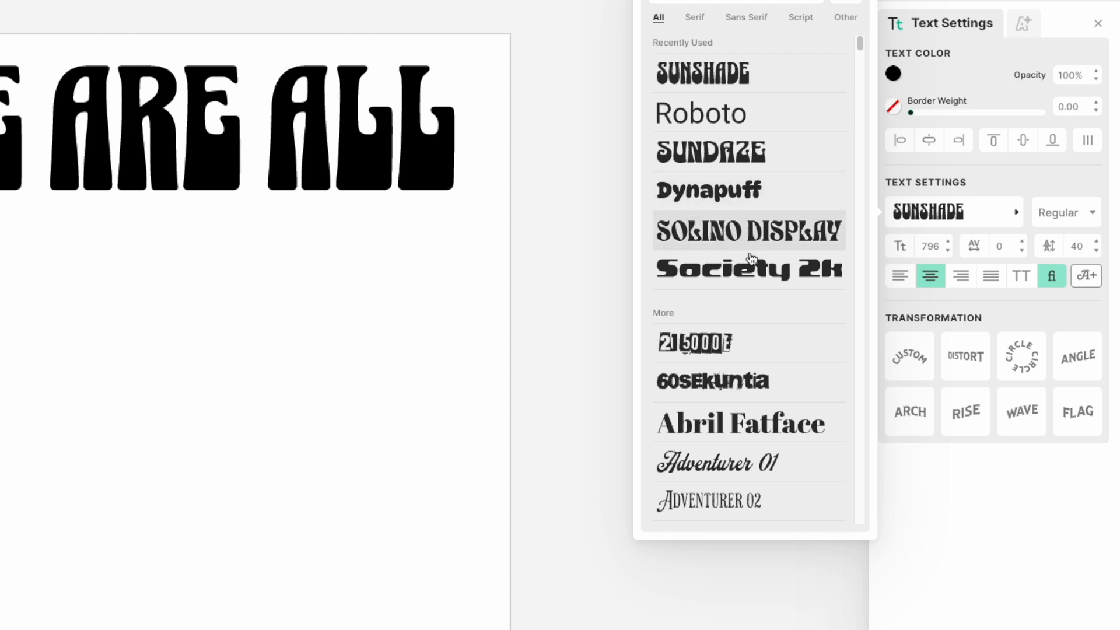
scroll(764, 296, "down", 12)
scroll(764, 299, "down", 15)
scroll(766, 302, "down", 5)
scroll(767, 302, "down", 12)
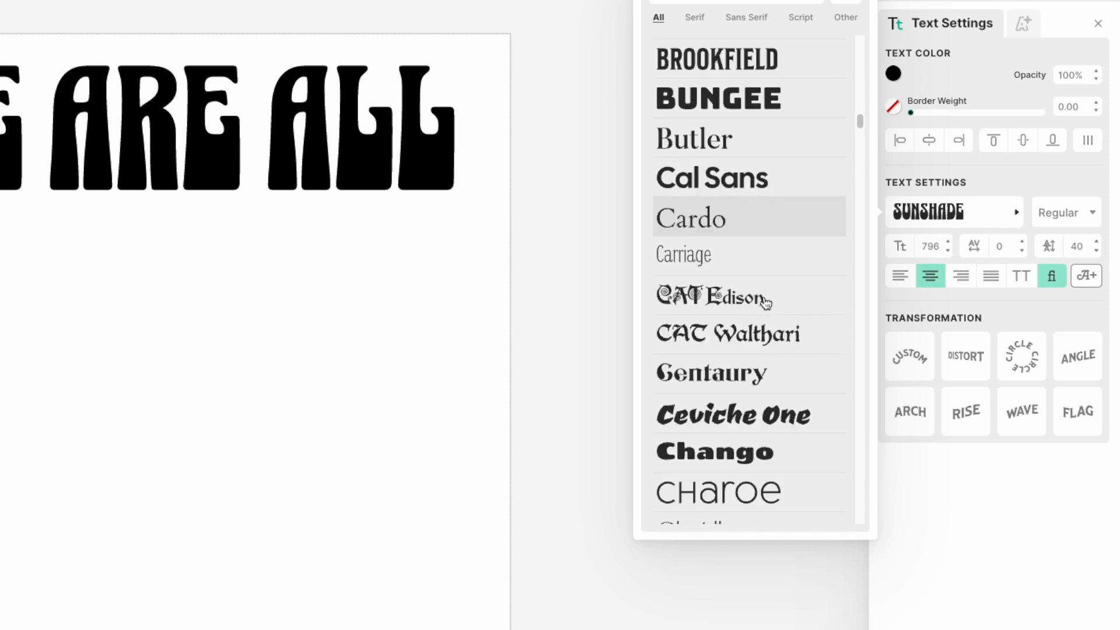
scroll(766, 303, "down", 12)
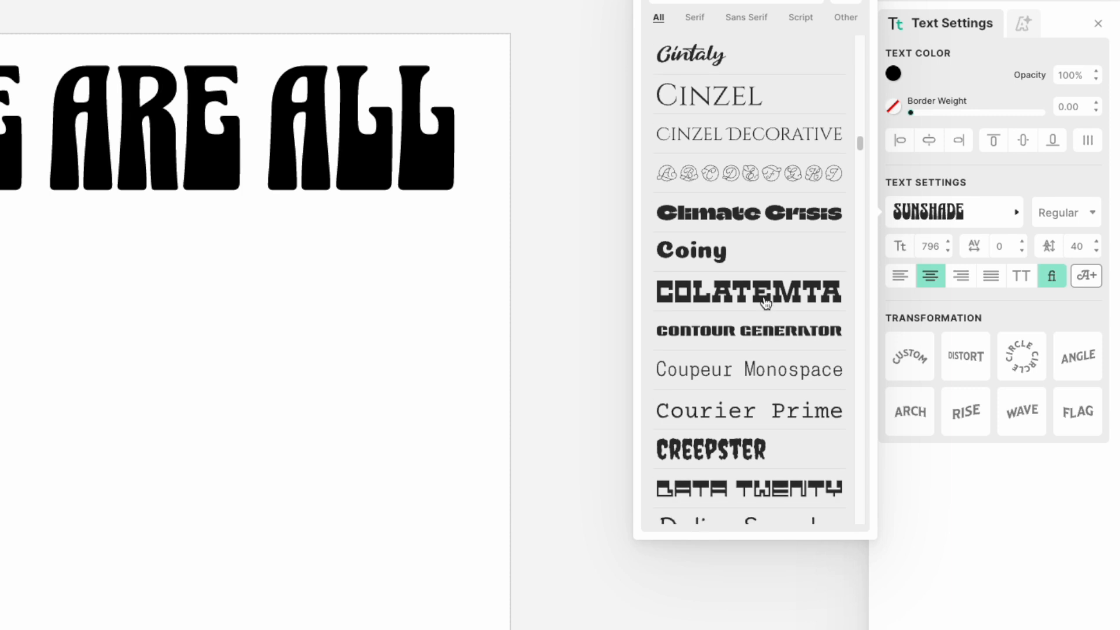
scroll(766, 303, "down", 10)
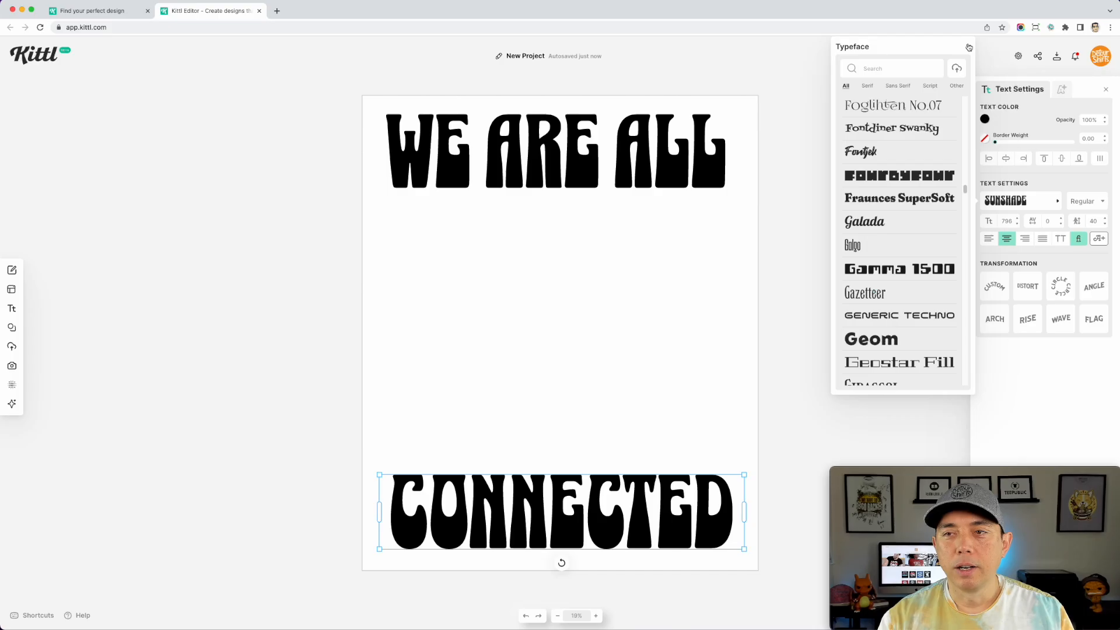
left_click(968, 45)
Apply the Distort transformation to "WE ARE ALL", pulling its lower corners down so the baseline arches, and nudge its upper right corner outward.
left_click(697, 183)
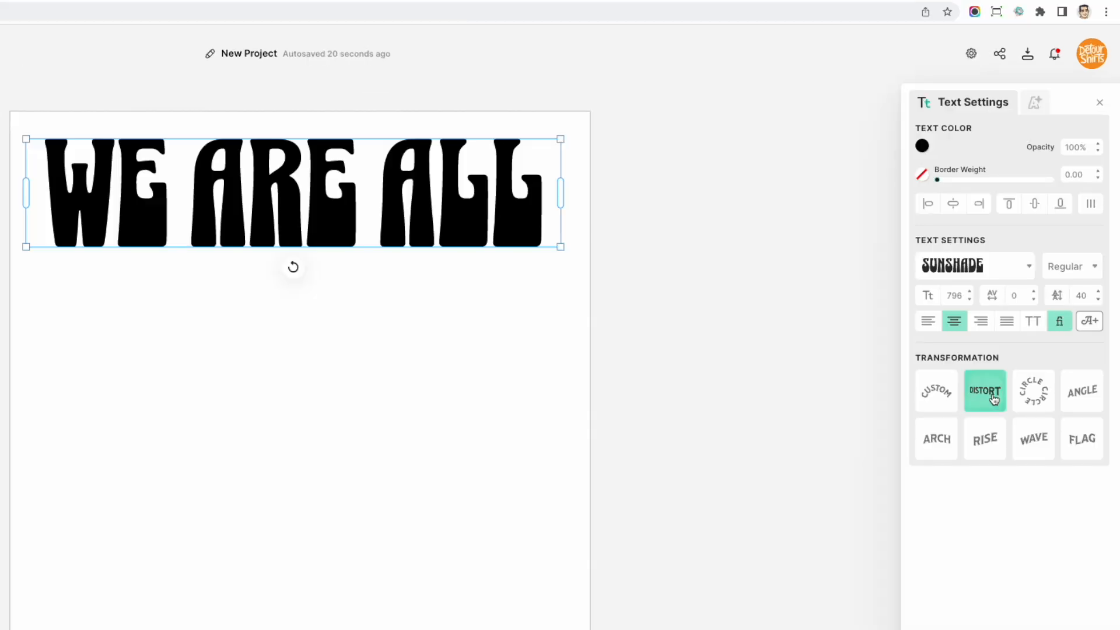
left_click(945, 441)
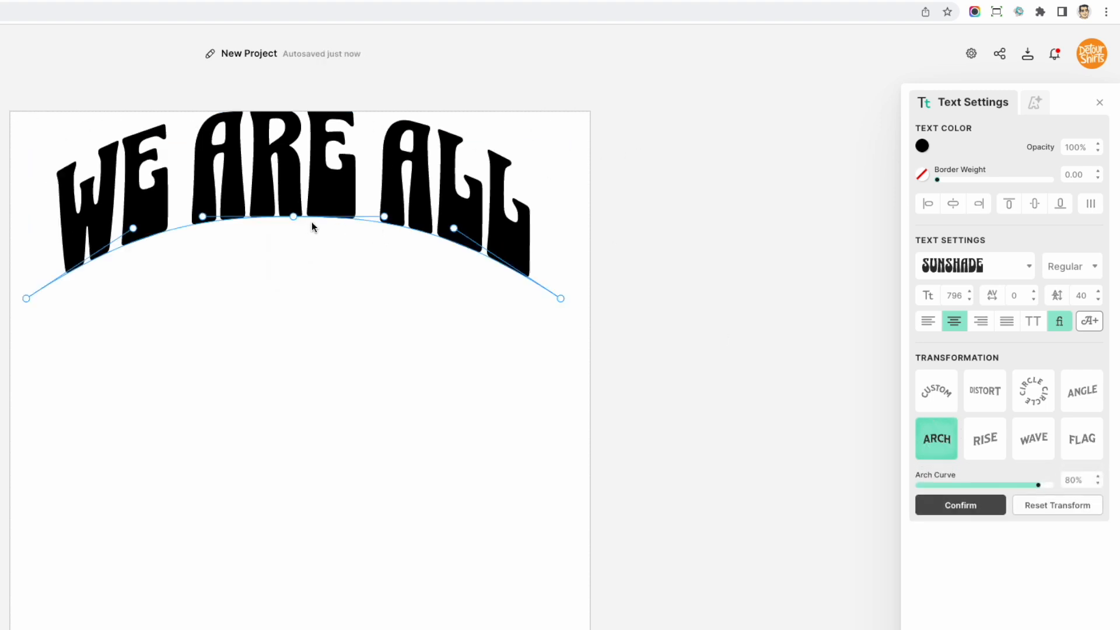
left_click(989, 393)
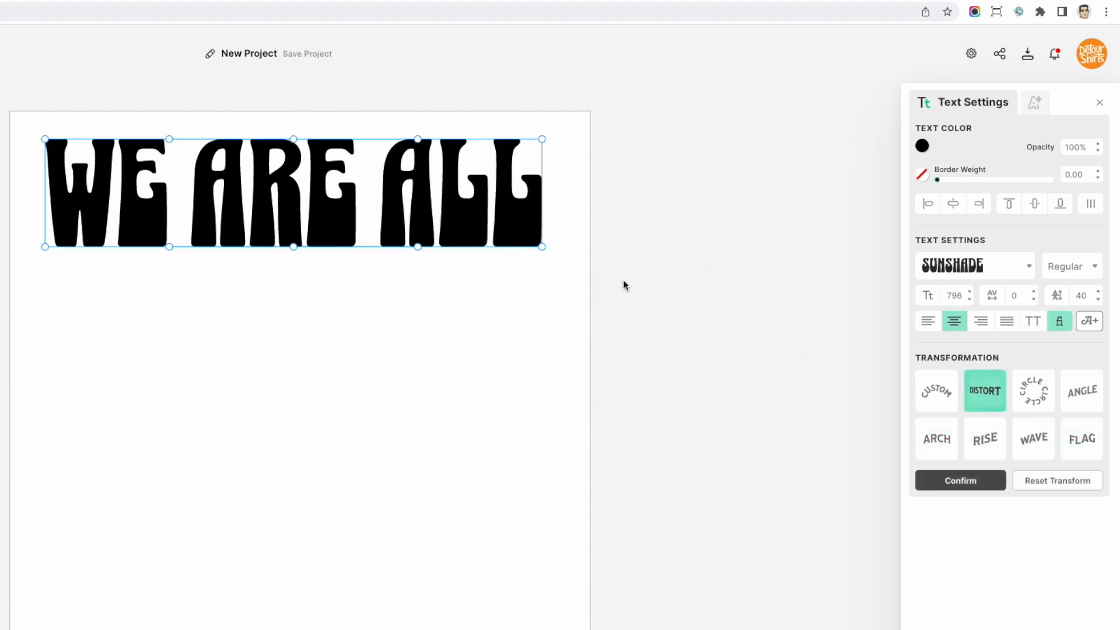
left_click_drag(542, 250, 553, 312)
left_click_drag(44, 247, 41, 306)
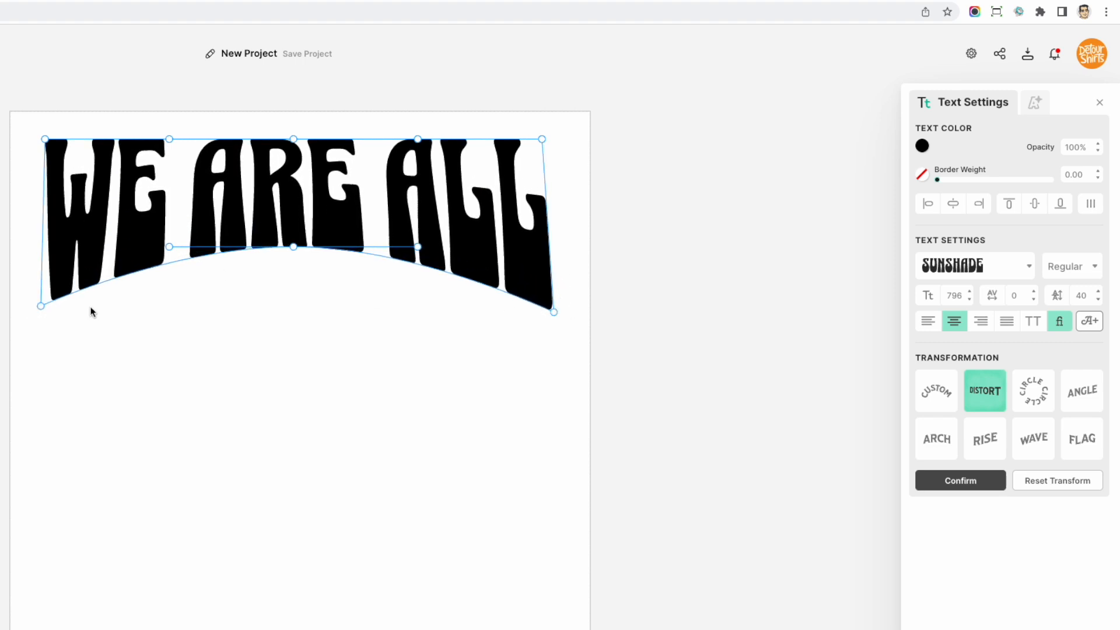
left_click_drag(543, 140, 553, 137)
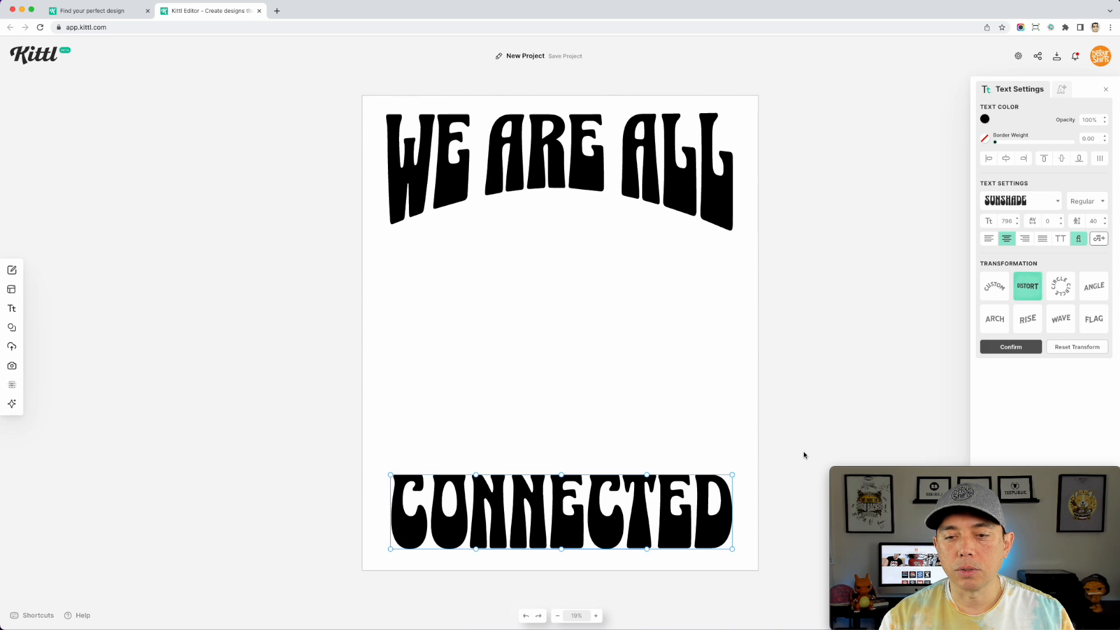
Distort the "CONNECTED" text by pulling both upper corners up so its upper edge curves downward in the middle.
left_click_drag(732, 475, 730, 427)
left_click_drag(391, 475, 389, 420)
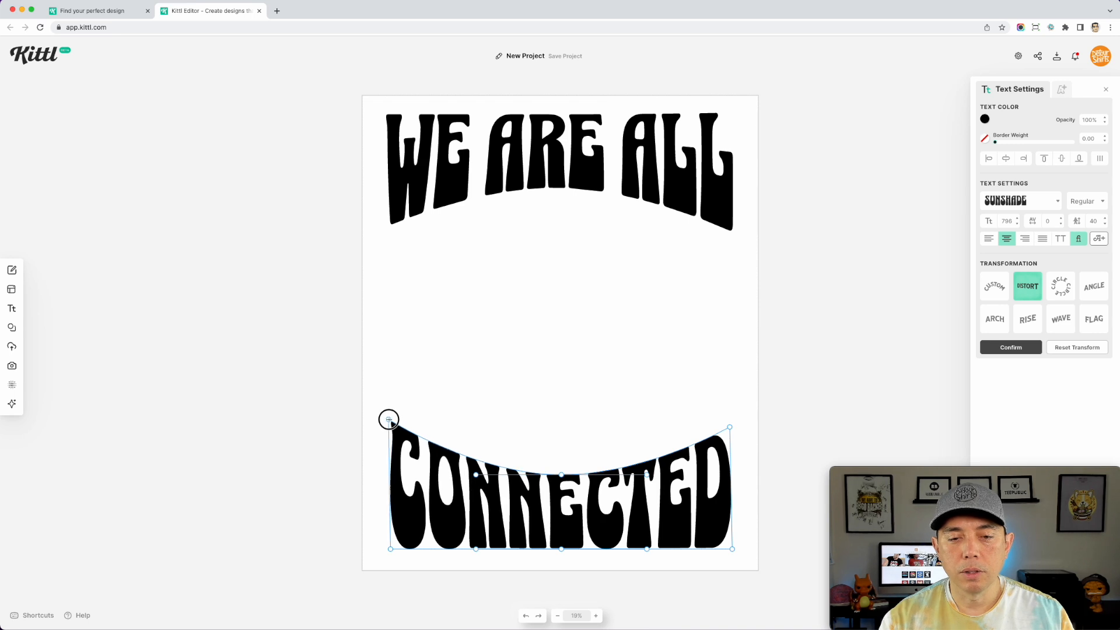
left_click(803, 321)
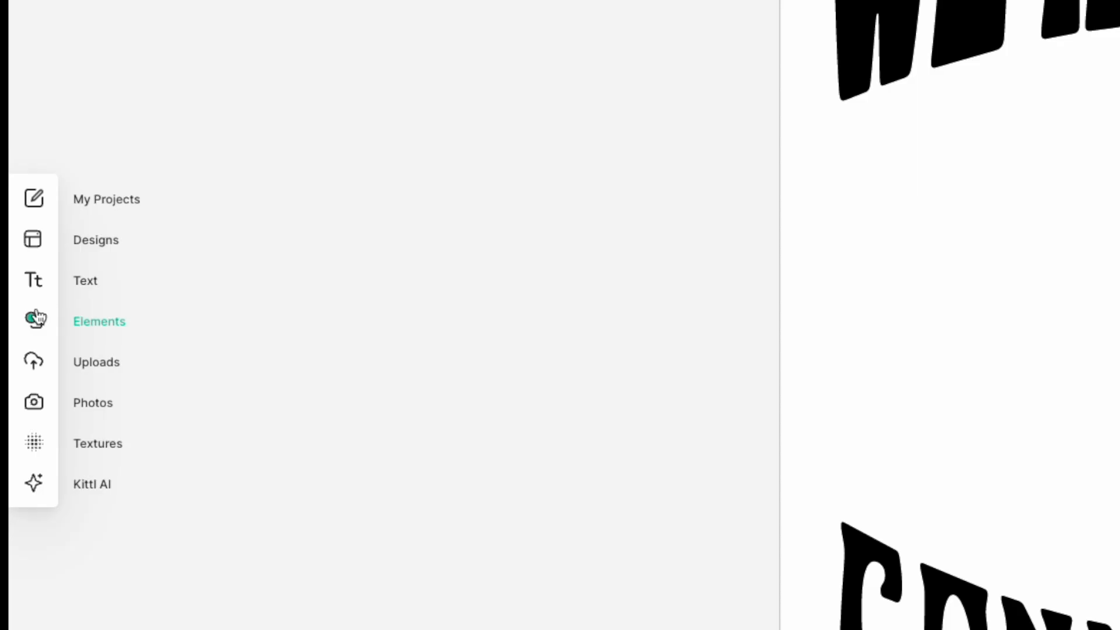
Add the round light-blue badge with the thin double ring from the Badges shapes to the design.
left_click(12, 327)
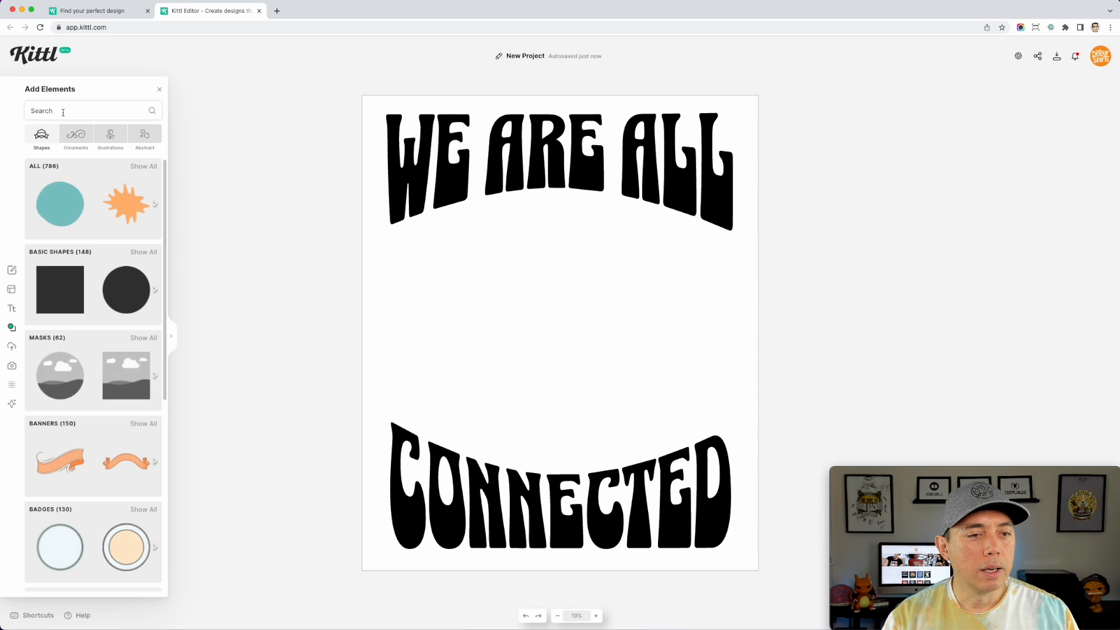
left_click(63, 112)
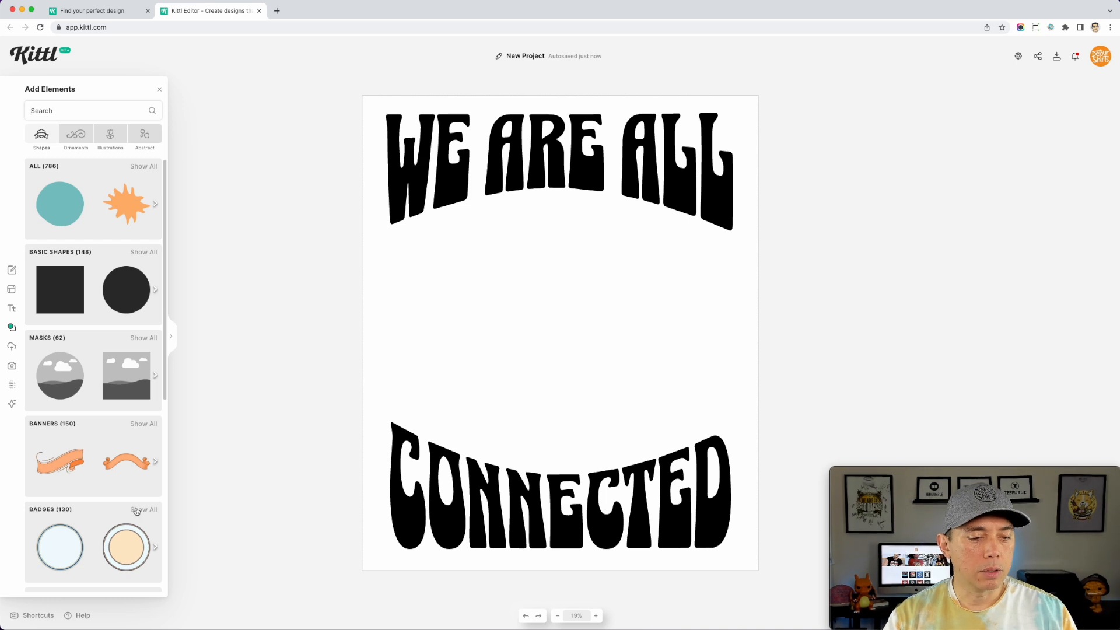
left_click(137, 511)
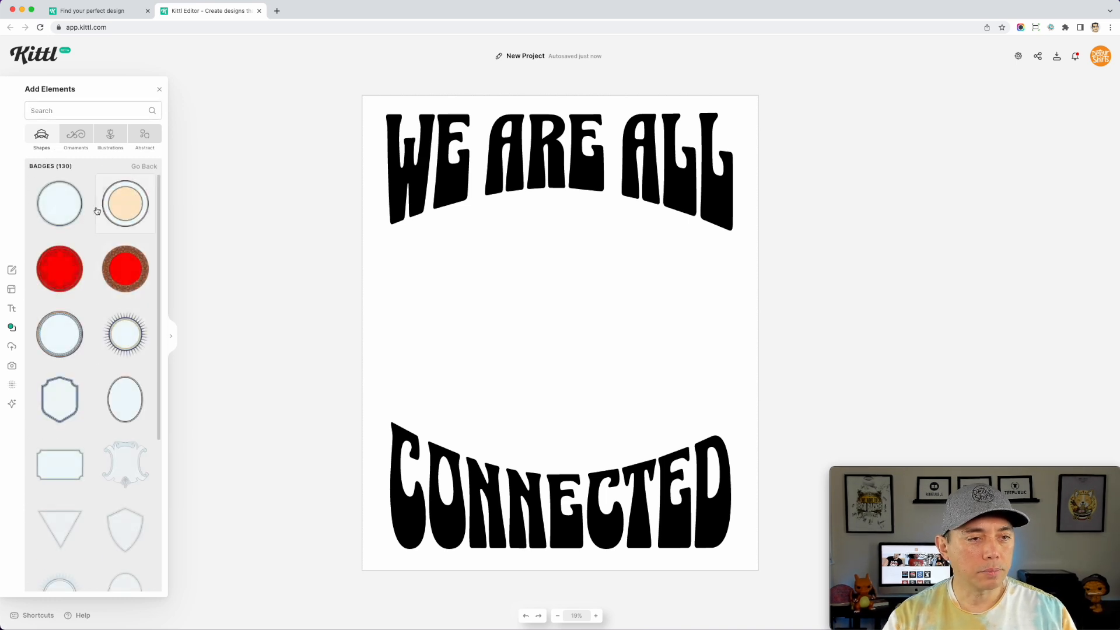
left_click(68, 219)
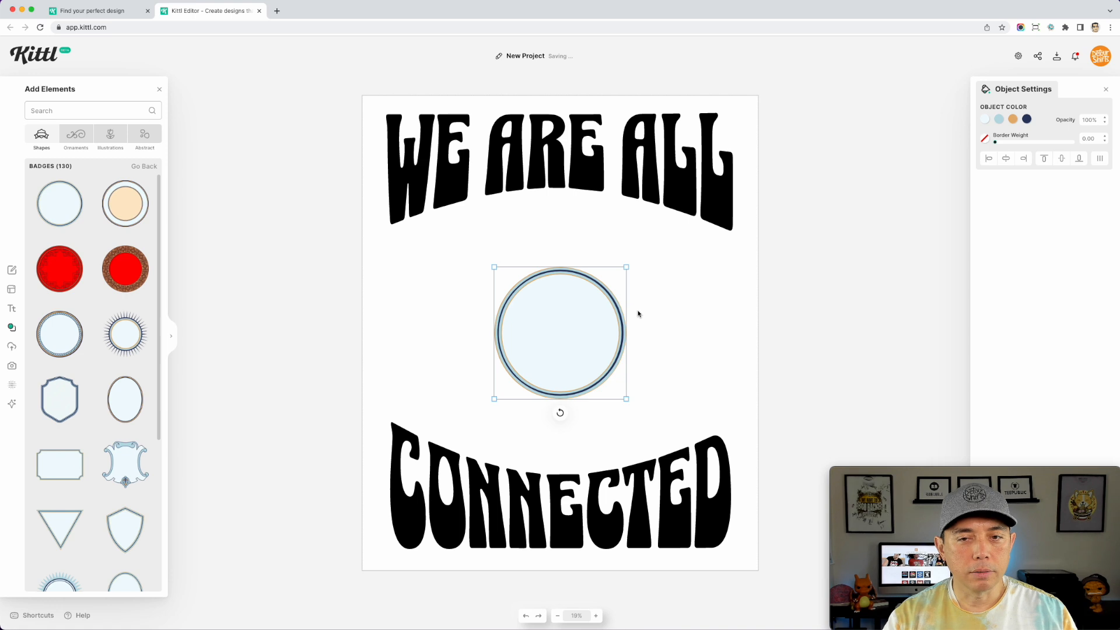
Enlarge the round badge to fill the space between the two text lines and centre it horizontally on the artboard.
mouse_move(628, 266)
left_mouse_down()
mouse_move(666, 243)
mouse_move(700, 240)
mouse_move(628, 265)
left_mouse_up()
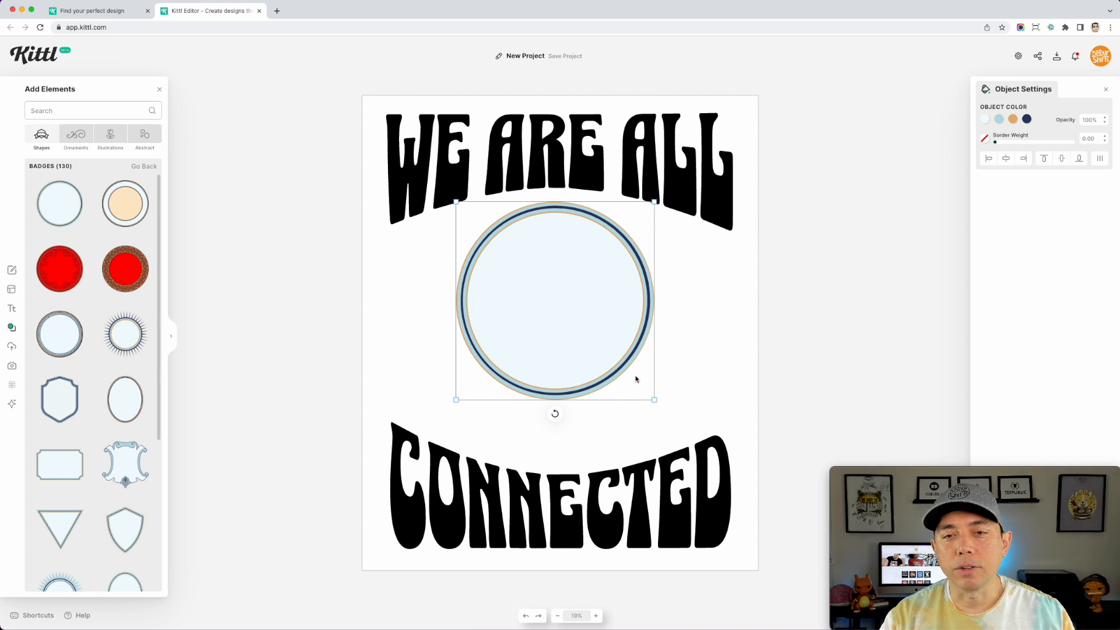
left_click_drag(655, 400, 724, 465)
left_click_drag(703, 395, 668, 379)
left_click_drag(688, 453, 708, 472)
left_click(1006, 158)
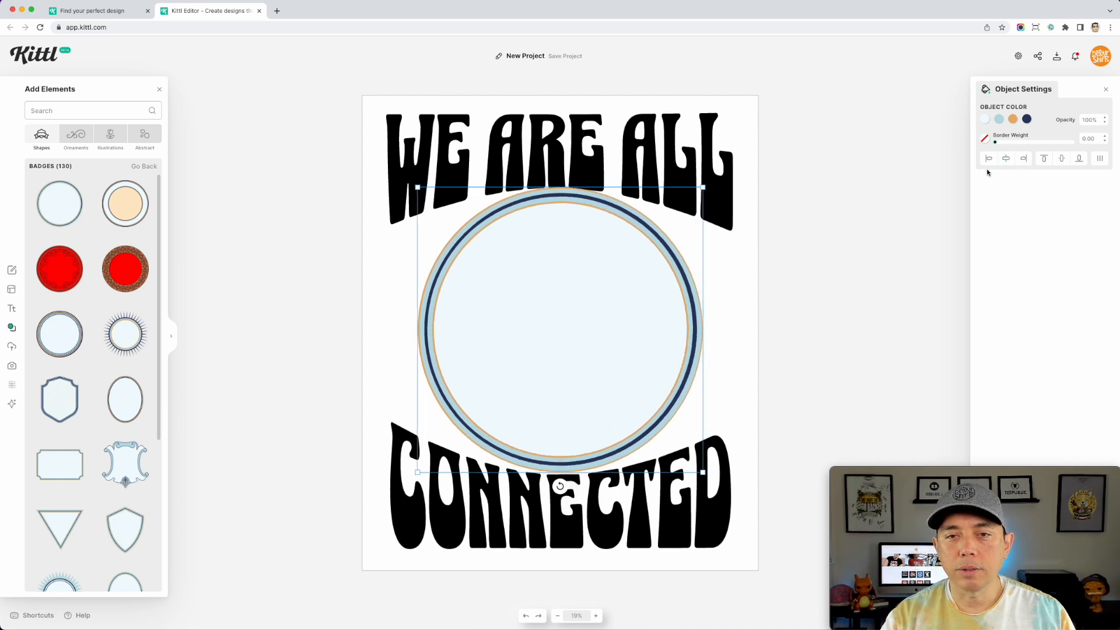
Reshape the "WE ARE ALL" distortion by raising the lower edge's midpoint, lowering both bottom corners and widening the curve handles to follow the badge.
left_click(586, 155)
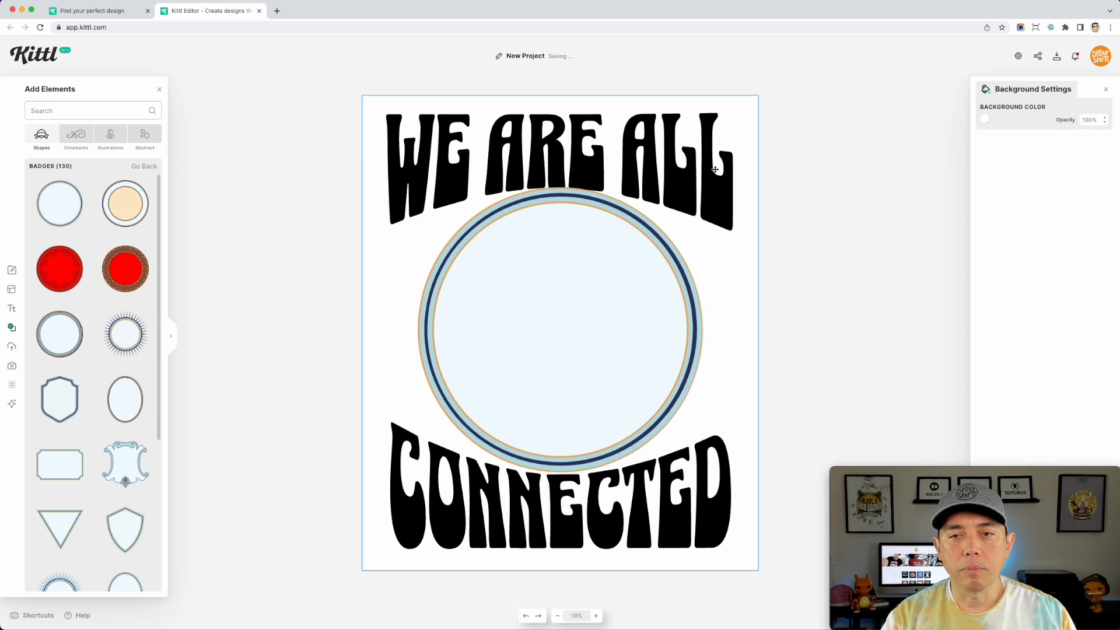
left_click(729, 190)
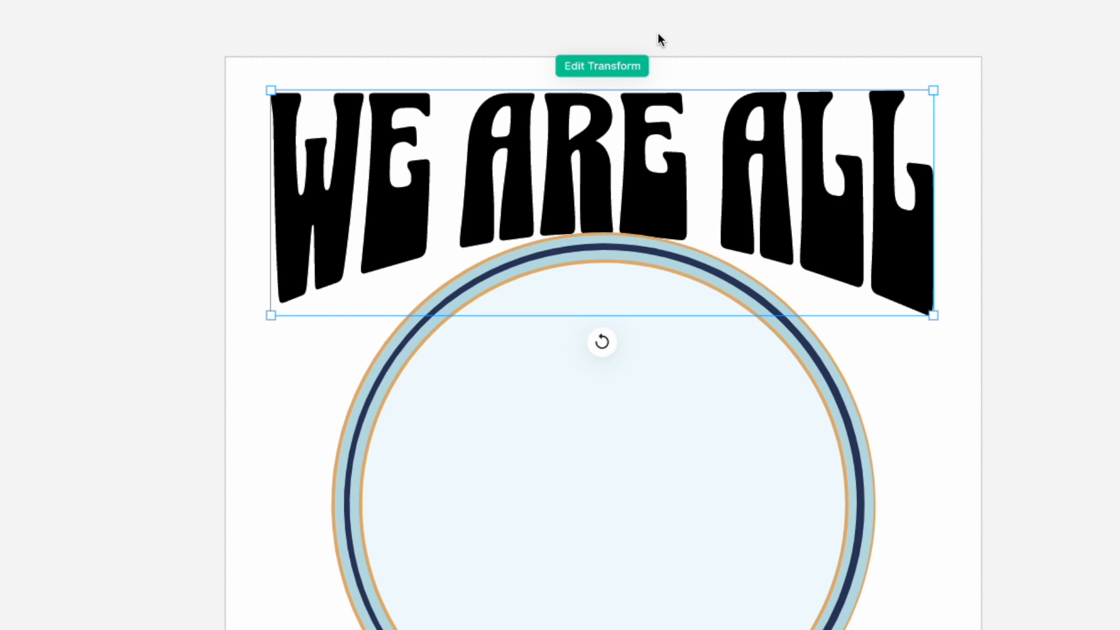
left_click(610, 65)
left_click_drag(596, 234, 595, 220)
left_click_drag(934, 318, 928, 371)
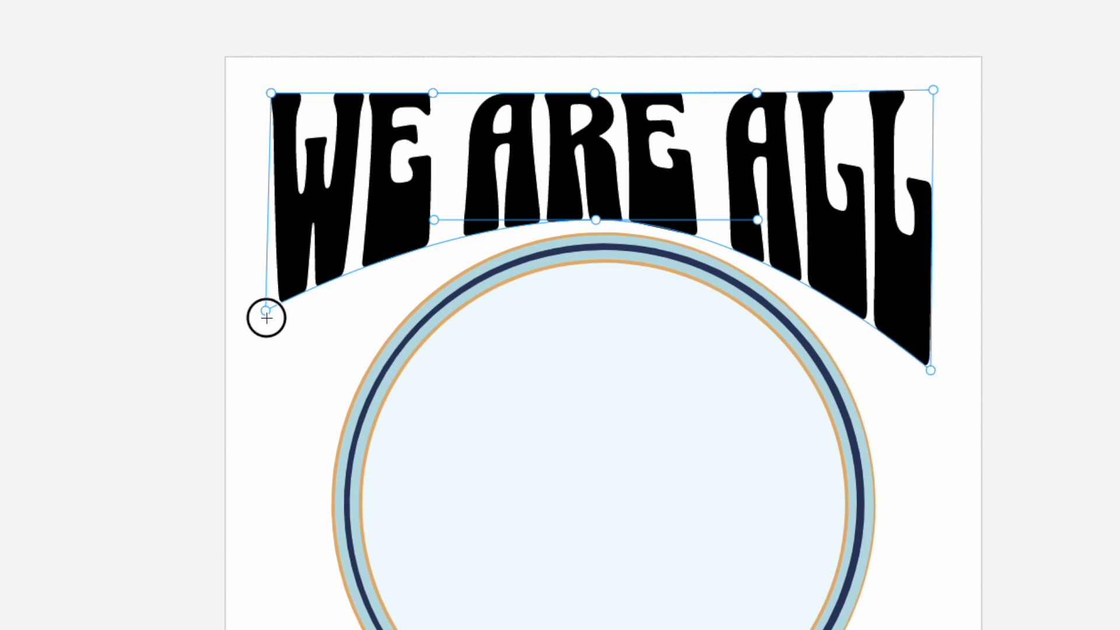
left_click_drag(267, 318, 273, 366)
left_click_drag(762, 227, 789, 227)
left_click_drag(429, 222, 405, 222)
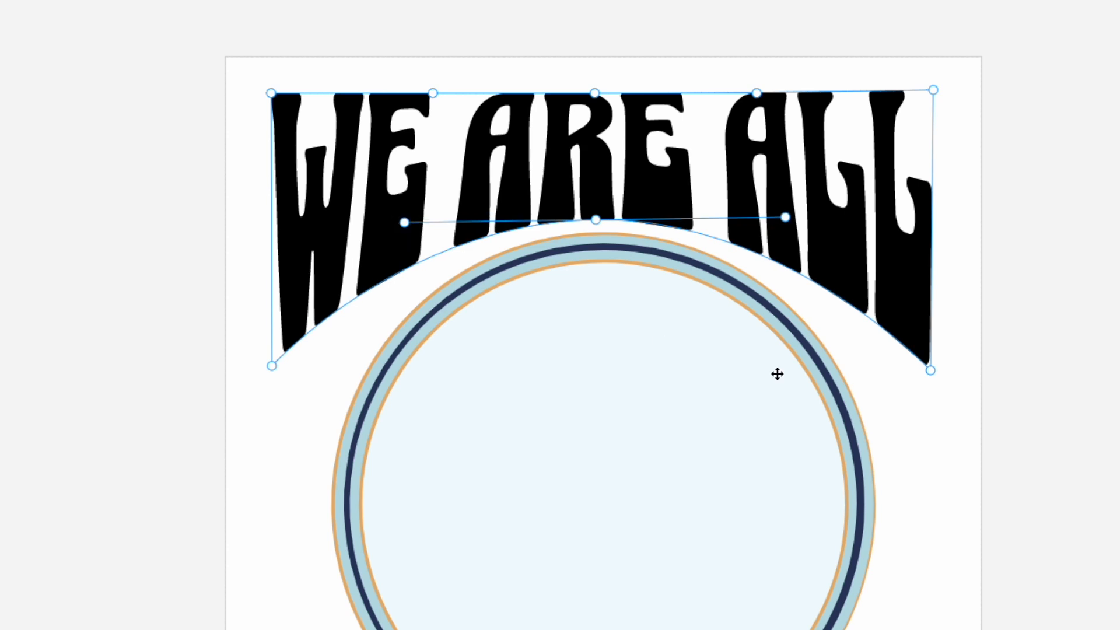
left_click(912, 415)
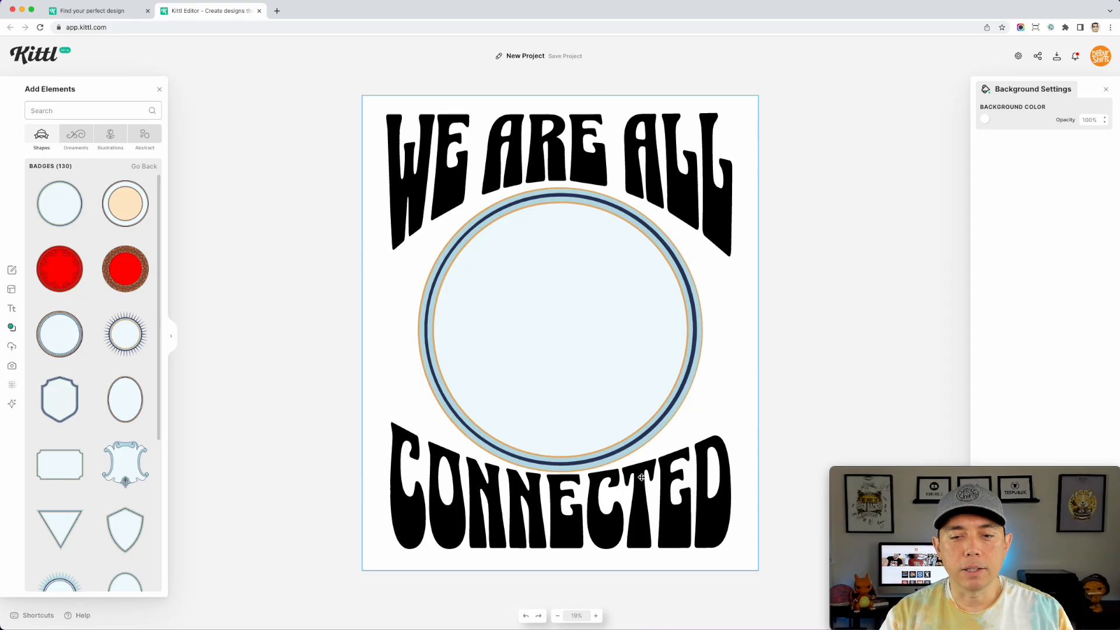
Reshape the "CONNECTED" distortion by raising both upper corners and slightly lowering the upper edge's midpoint to follow the badge's curve.
left_click(641, 496)
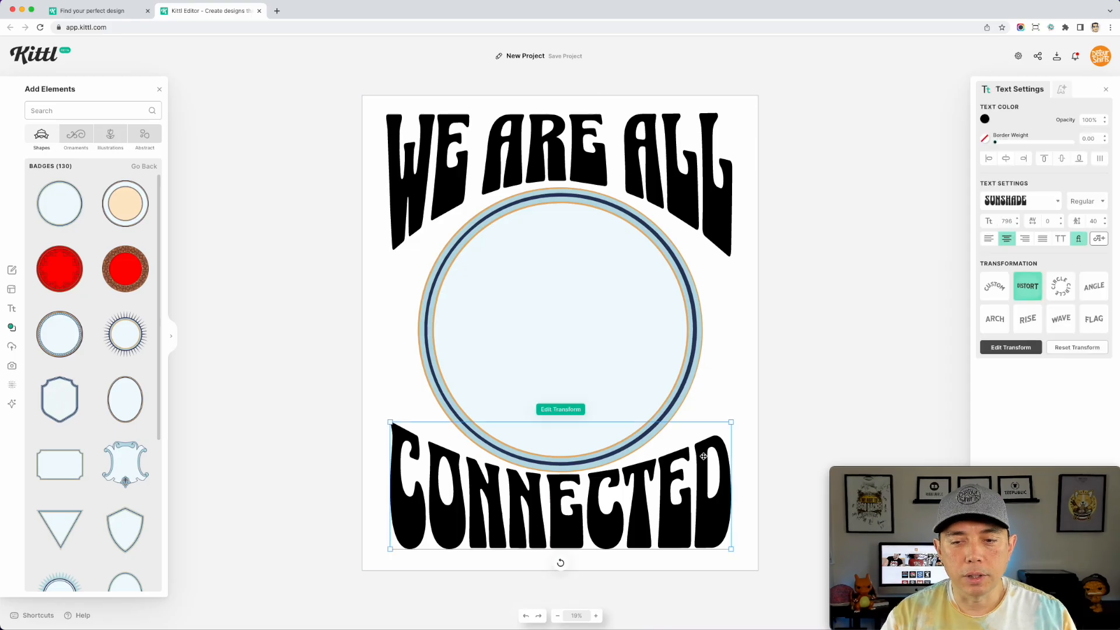
left_click(564, 409)
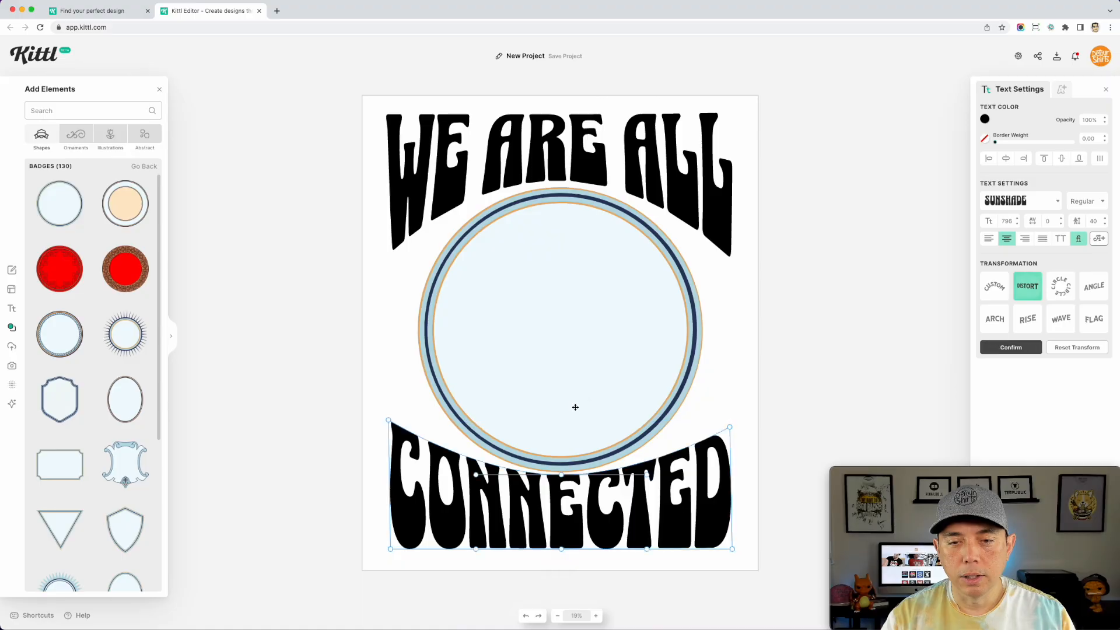
left_click_drag(940, 353, 945, 289)
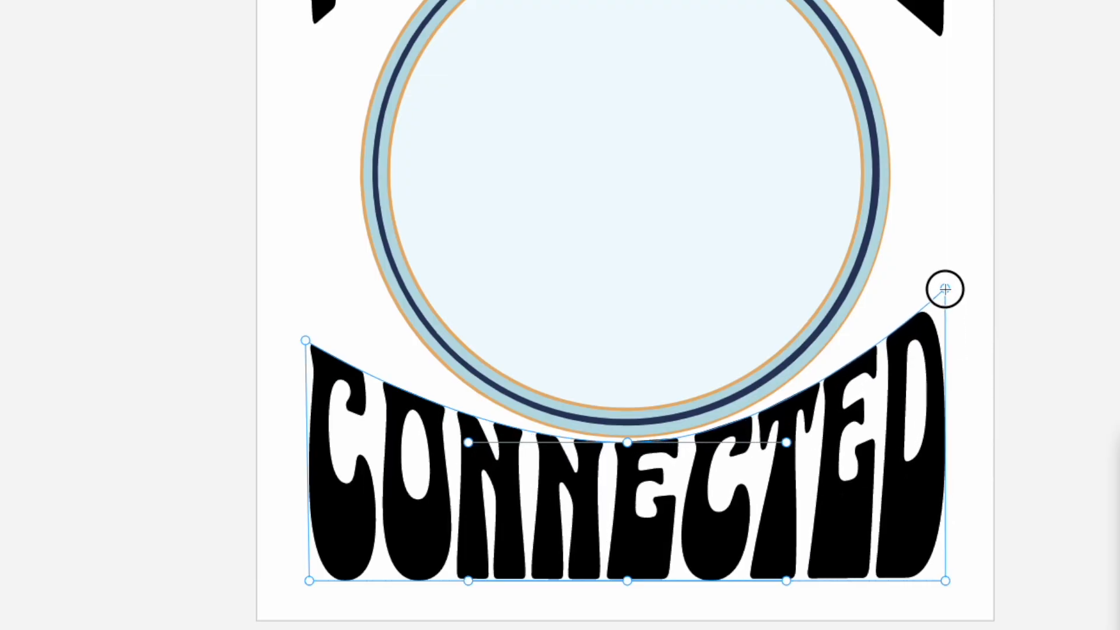
left_click_drag(307, 338, 308, 297)
left_click_drag(629, 443, 629, 450)
mouse_move(788, 453)
left_mouse_down()
mouse_move(821, 448)
mouse_move(768, 446)
mouse_move(789, 448)
left_mouse_up()
Narrow the "CONNECTED" lettering by moving all four corners inward, and adjust its upper right curve handle and lower midpoint.
left_click_drag(947, 290, 910, 287)
left_click_drag(946, 582, 924, 582)
left_click_drag(910, 287, 919, 286)
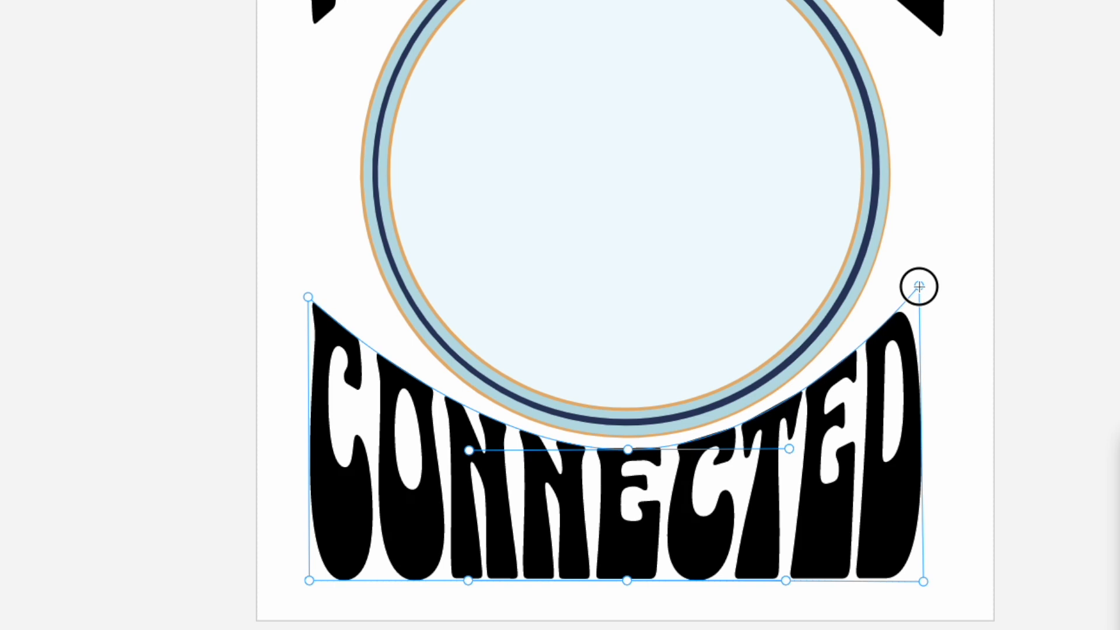
left_click_drag(310, 297, 338, 298)
left_click_drag(310, 581, 335, 585)
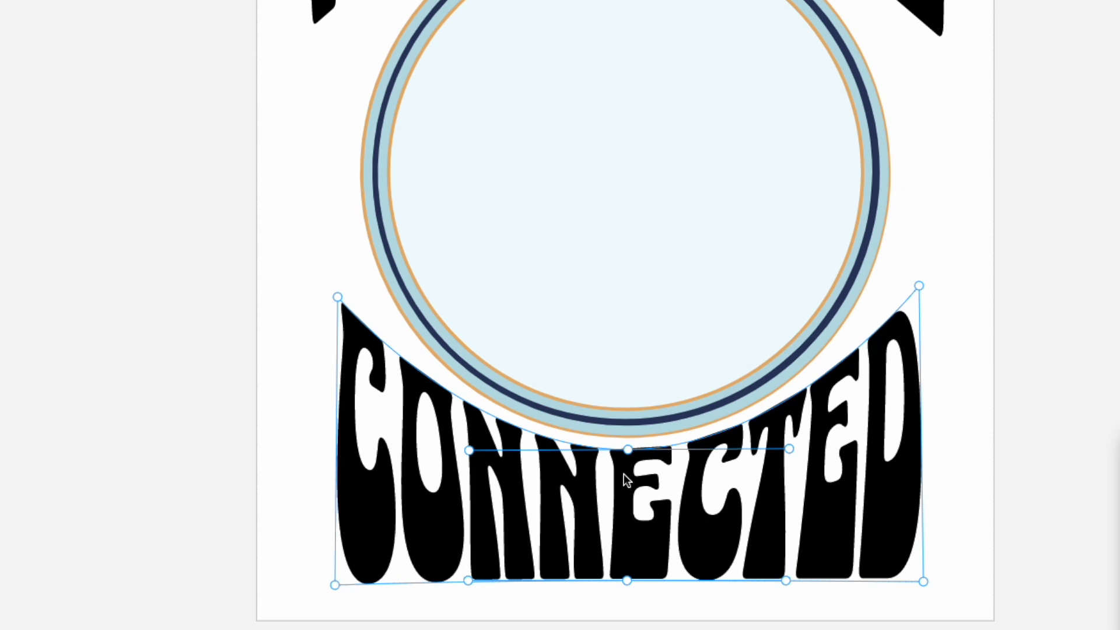
left_click_drag(790, 447, 818, 441)
left_click_drag(626, 582, 648, 585)
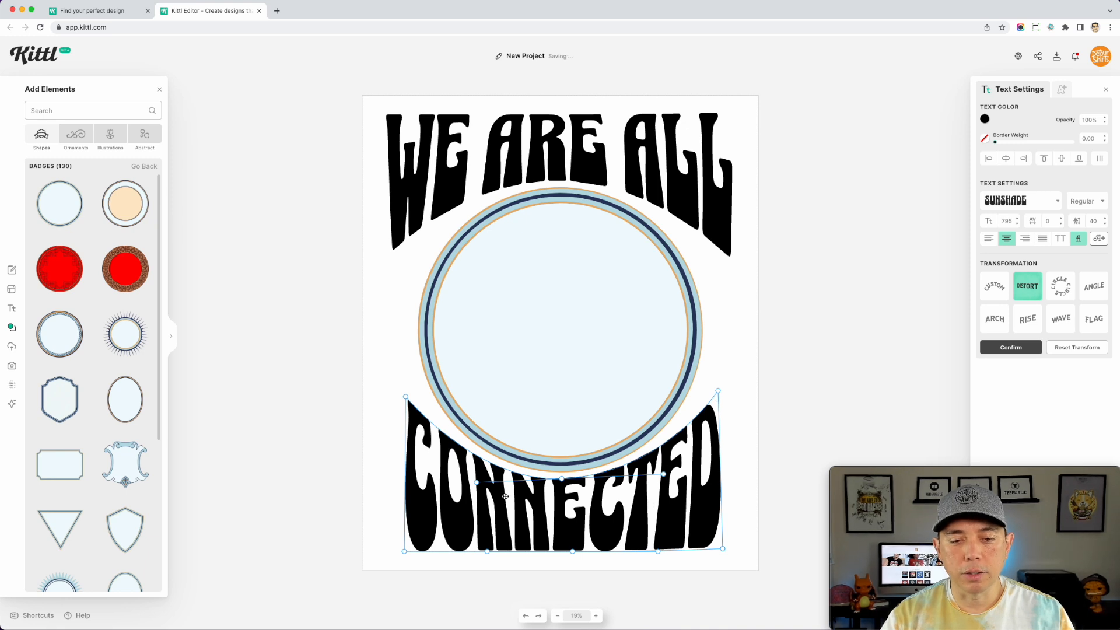
left_click(791, 304)
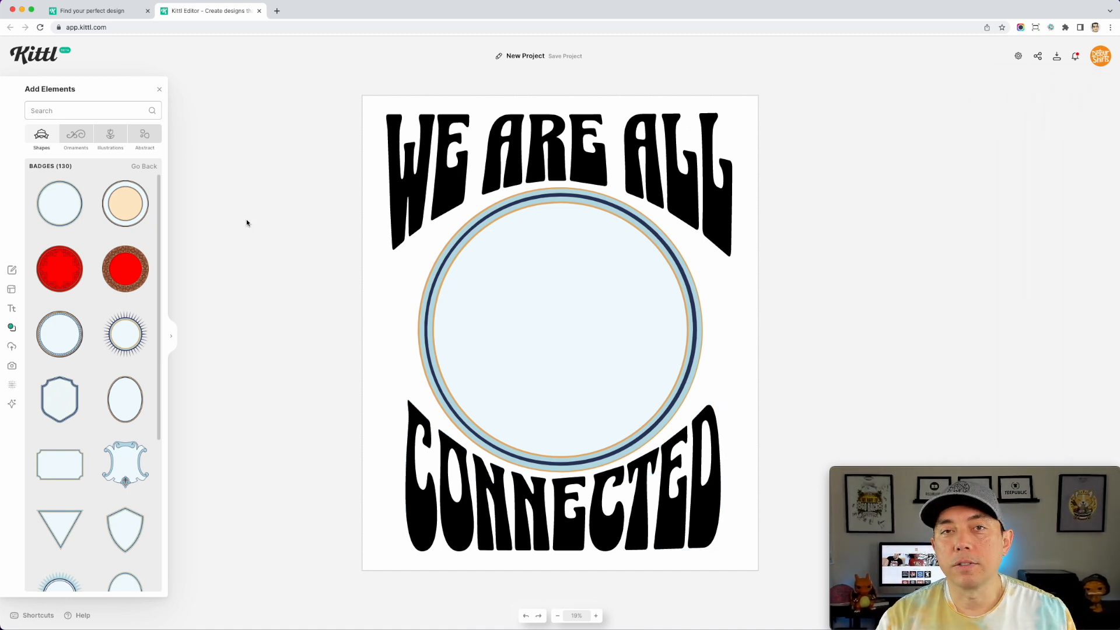
Search the elements library for "flowers".
left_click(61, 113)
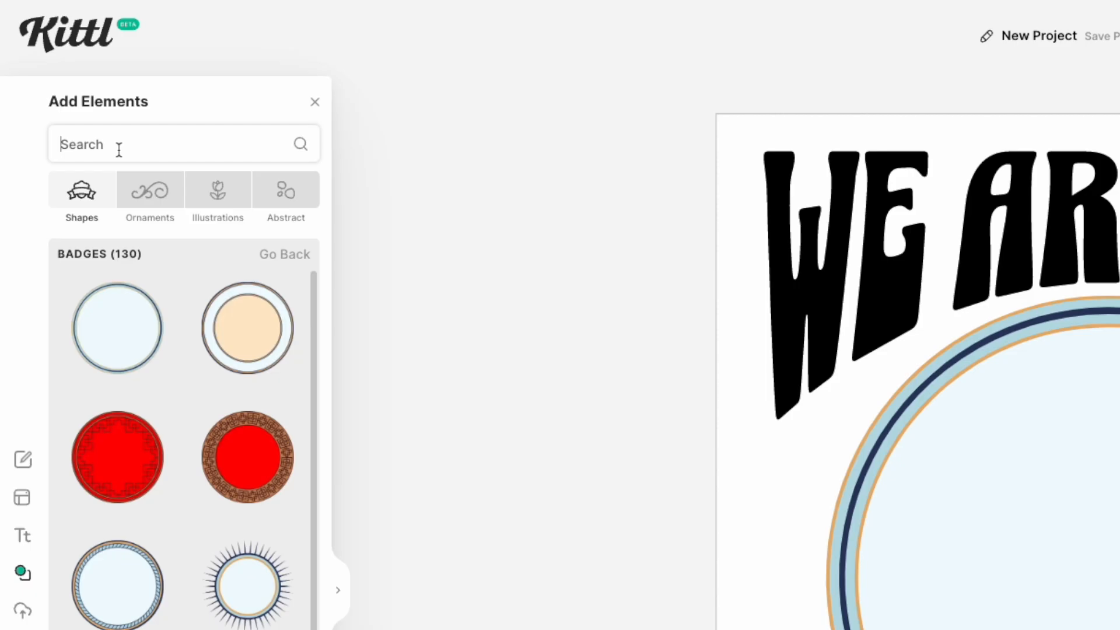
type("flowers")
key("Return")
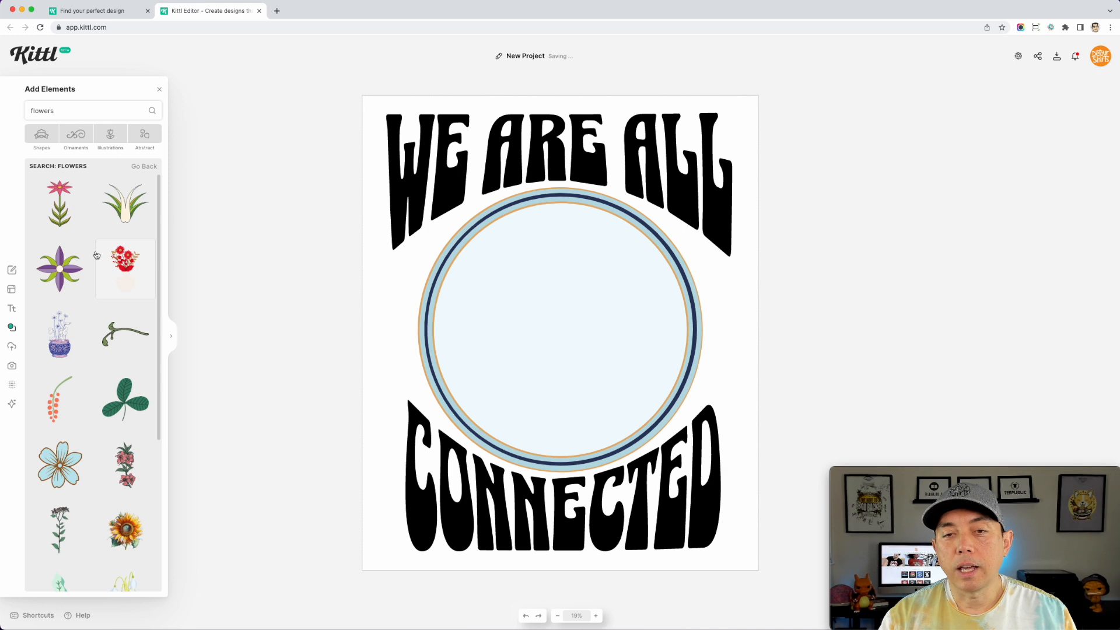
Try a pastel watercolour flower inside the round badge.
scroll(97, 292, "down", 6)
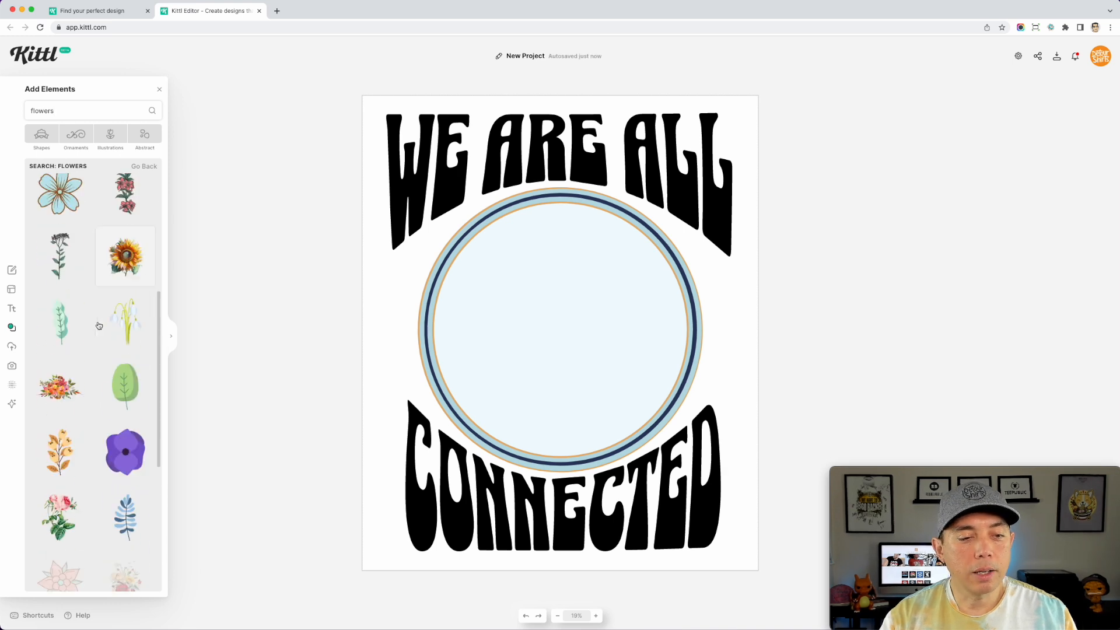
scroll(100, 325, "down", 5)
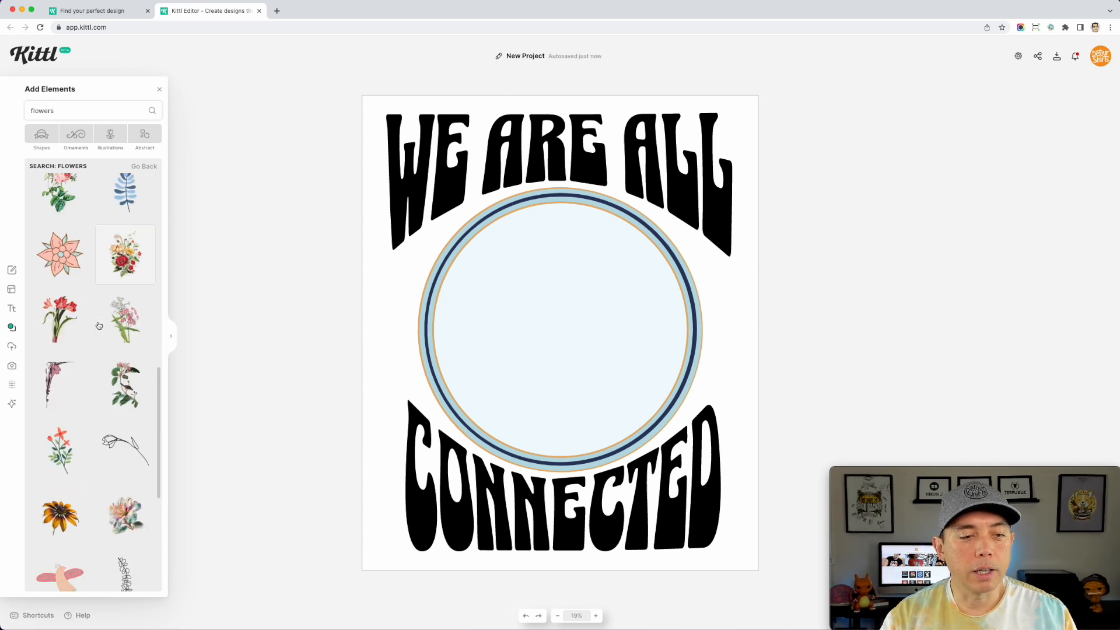
scroll(99, 325, "down", 3)
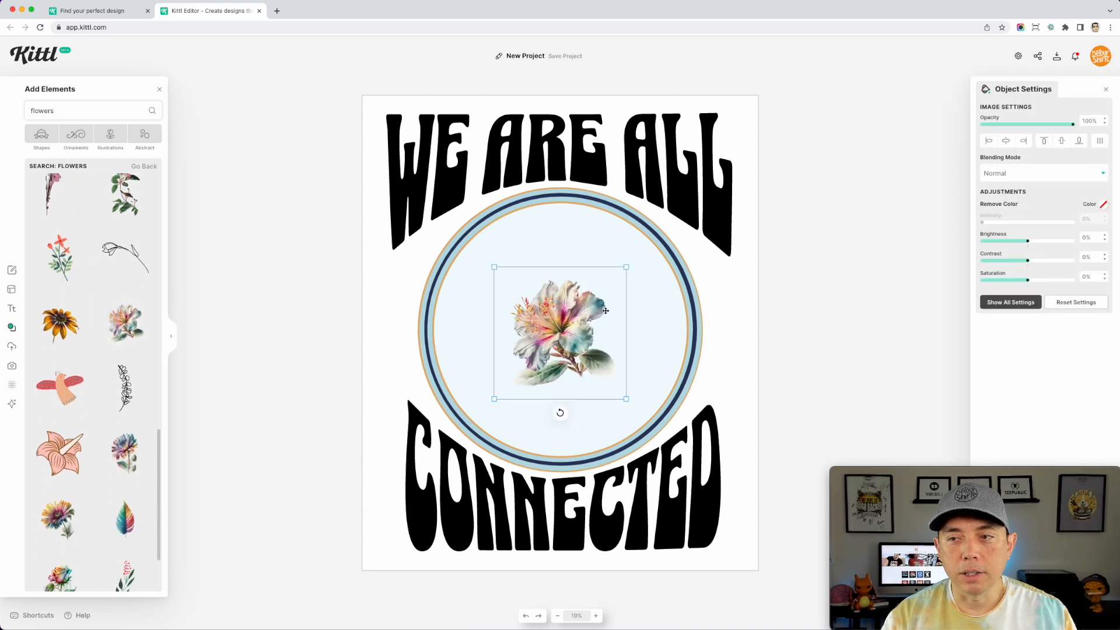
left_click_drag(584, 316, 635, 301)
key("Delete")
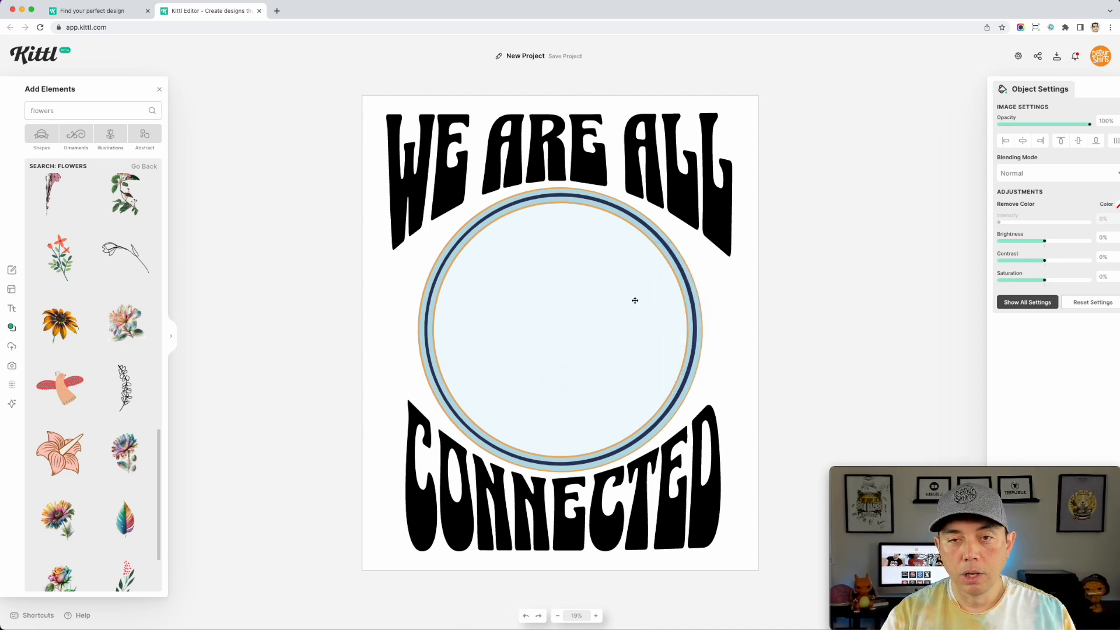
Add the coral two-blossom flower with green leaves, enlarge it and place it over the badge's right side.
scroll(99, 321, "down", 10)
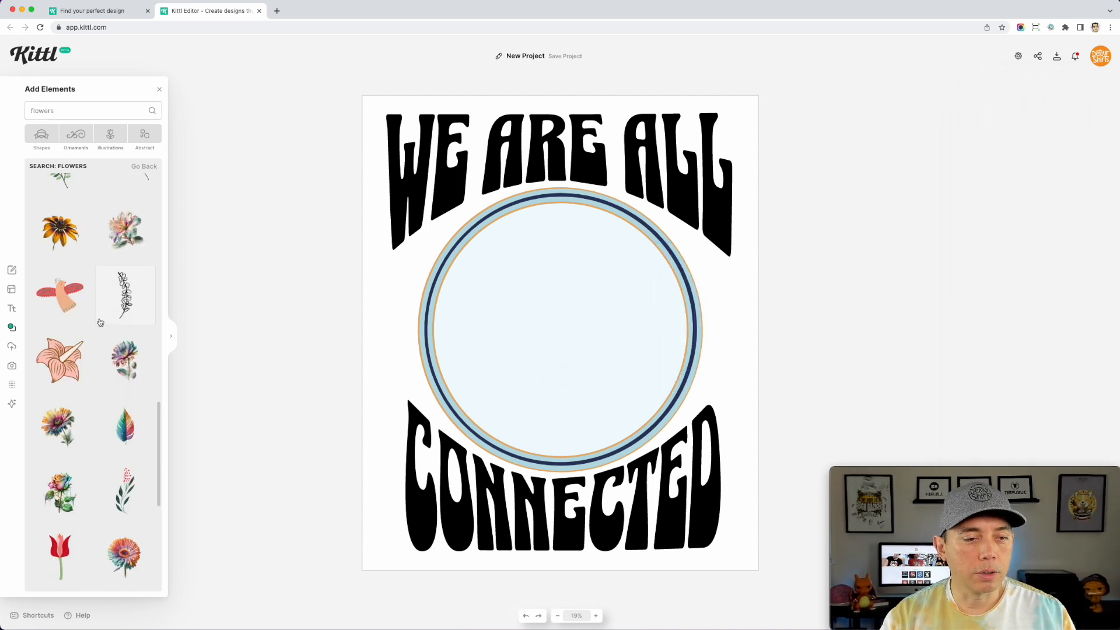
scroll(99, 322, "down", 5)
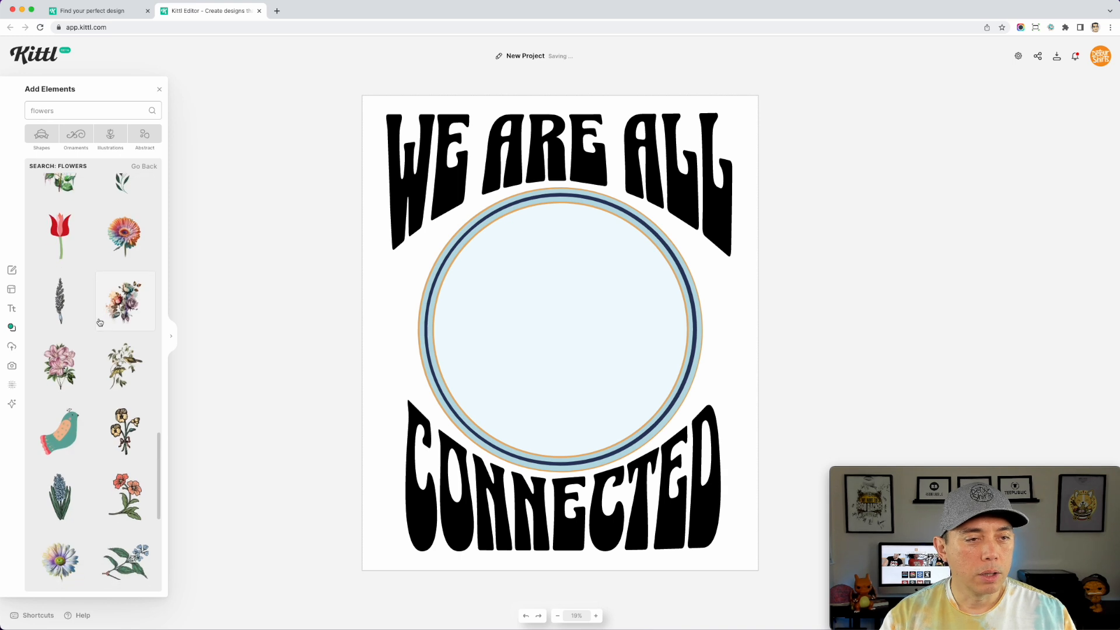
left_click(125, 259)
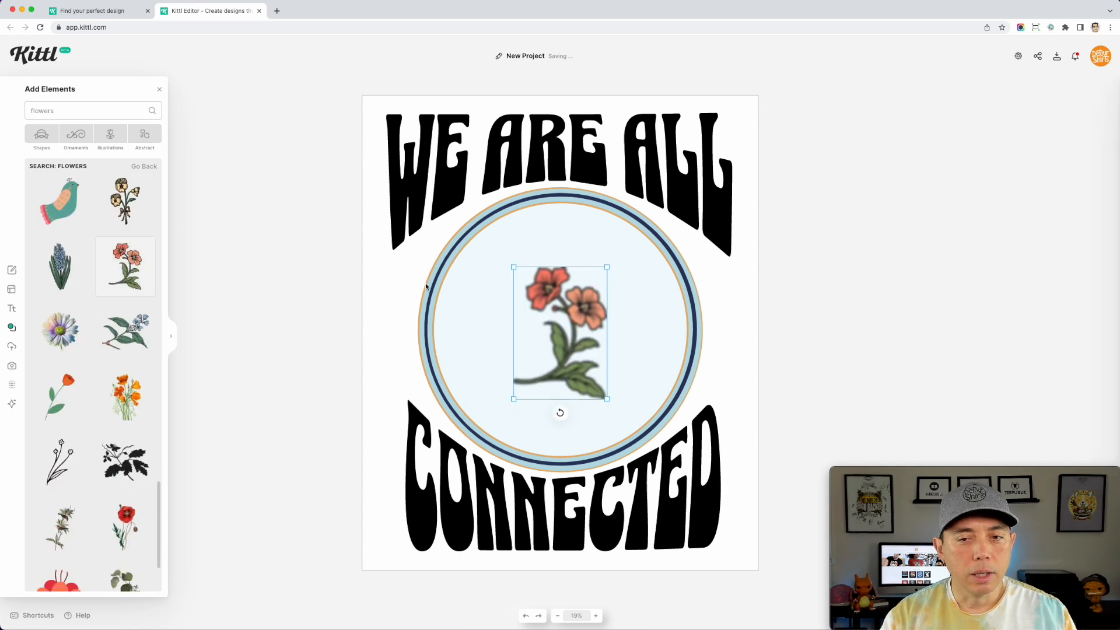
left_click_drag(573, 307, 690, 273)
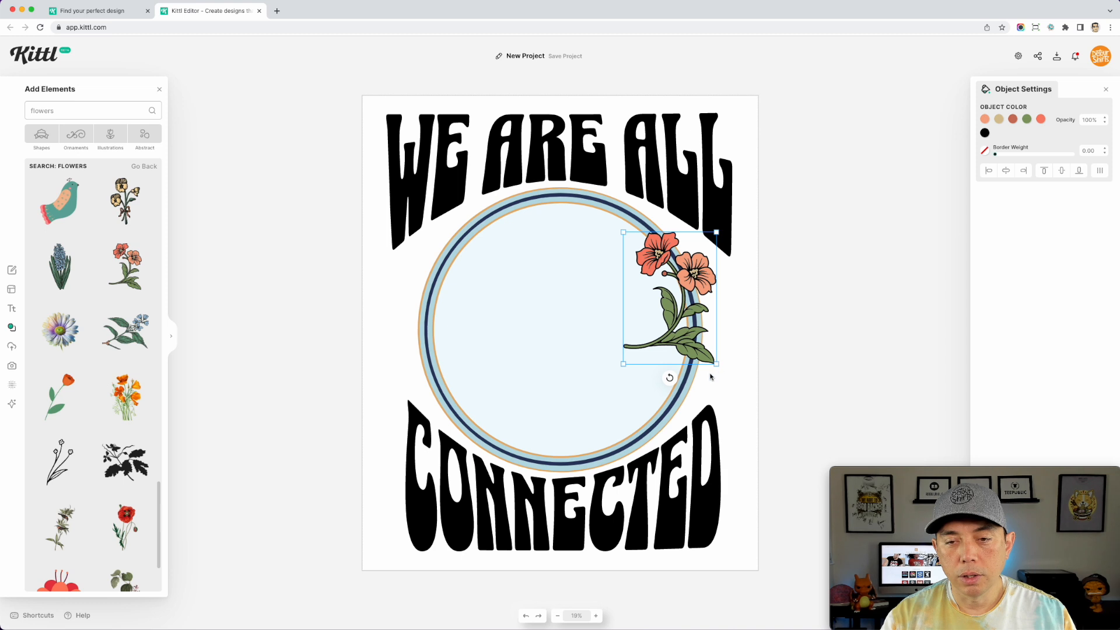
left_click_drag(624, 364, 578, 445)
left_click_drag(663, 361, 696, 338)
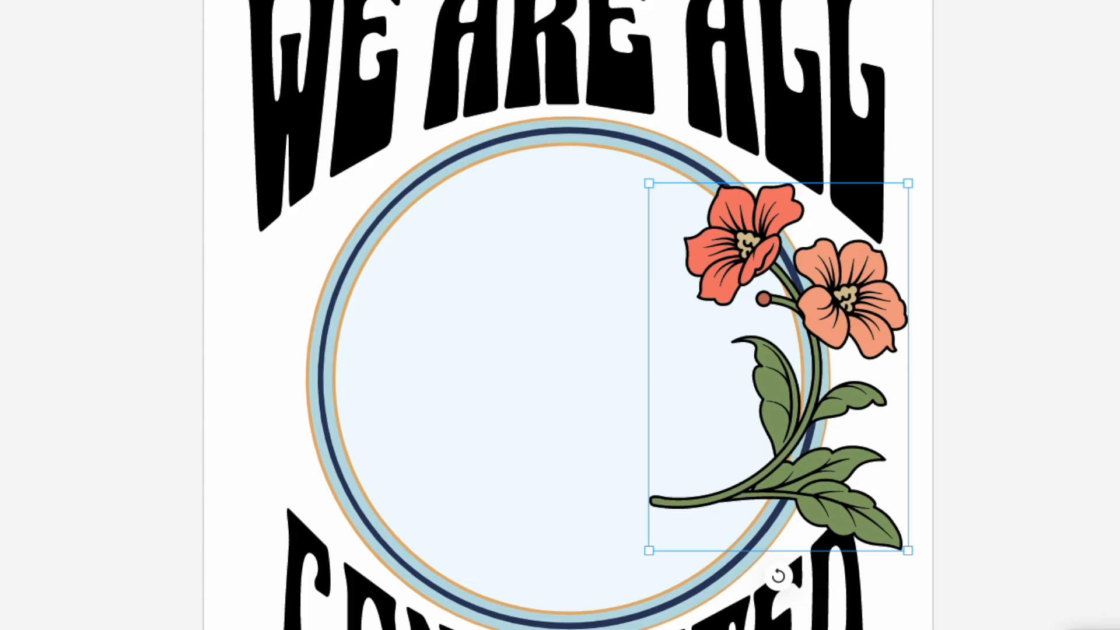
Duplicate the coral flower, flip the copy horizontally and place it over the badge's left side as a mirror image.
left_click_drag(858, 309, 587, 329)
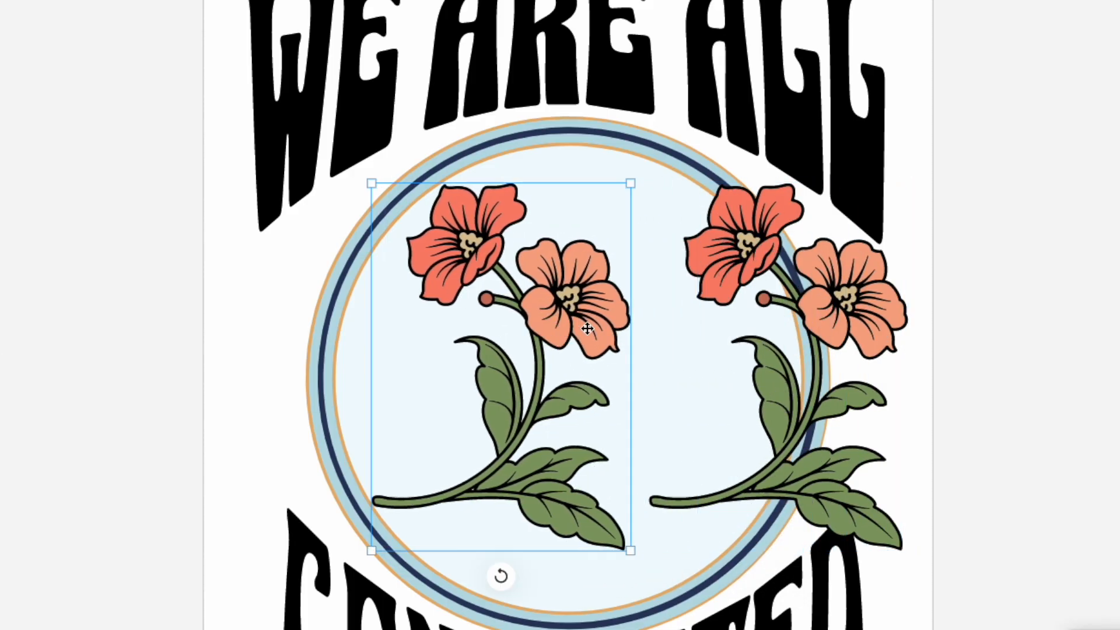
right_click(558, 267)
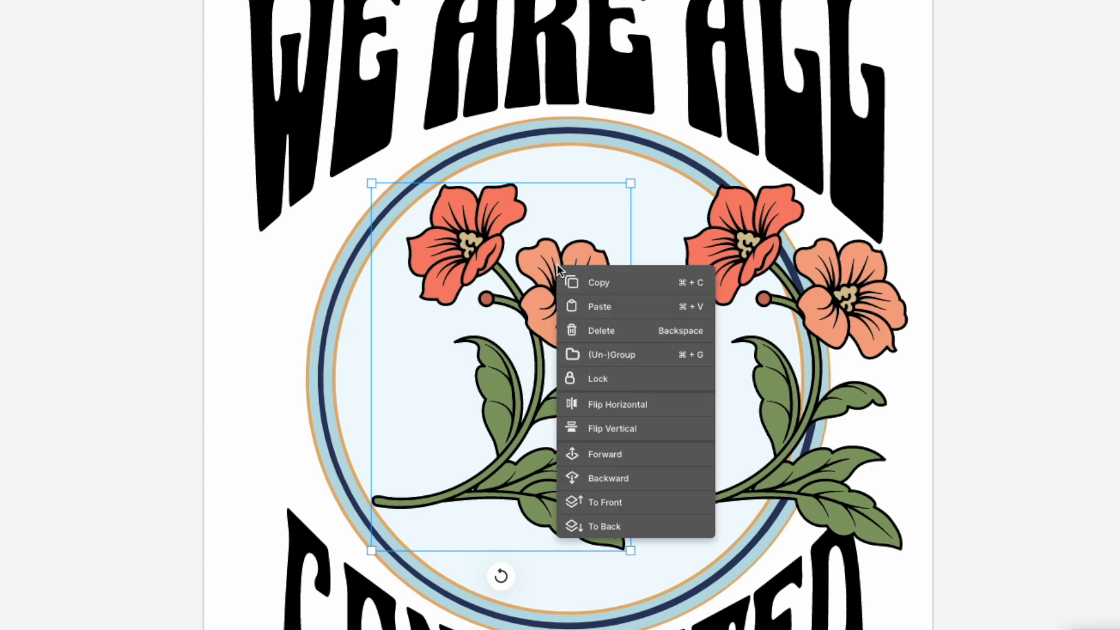
left_click(607, 399)
left_click_drag(526, 262, 373, 260)
left_click(884, 301)
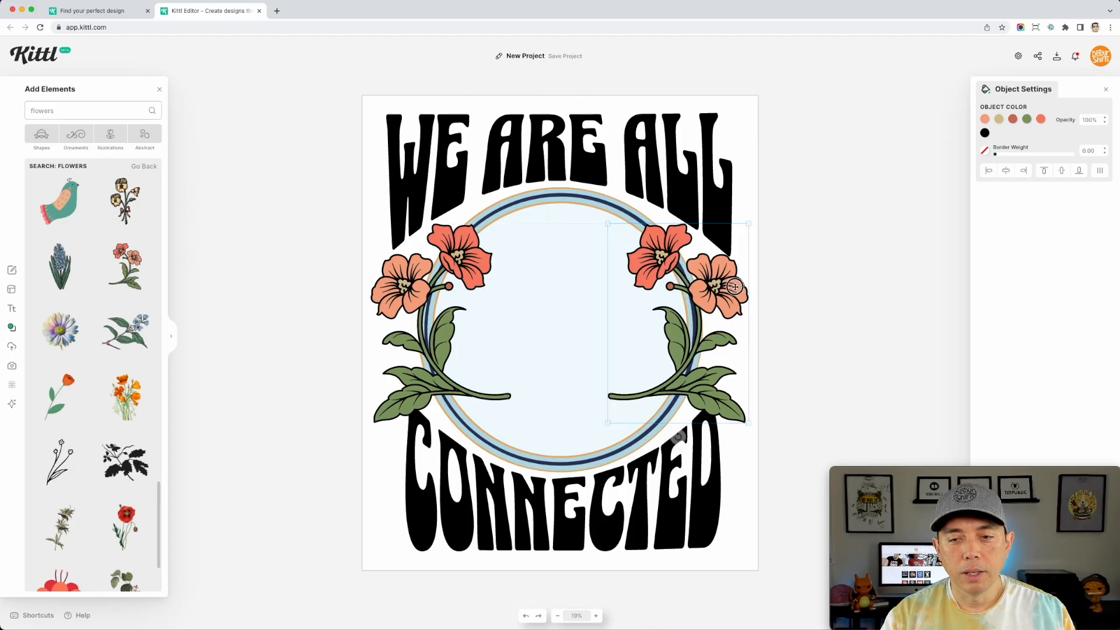
Add the pink daisy illustration from the flower results and place it over the badge's upper-right edge.
scroll(138, 325, "down", 5)
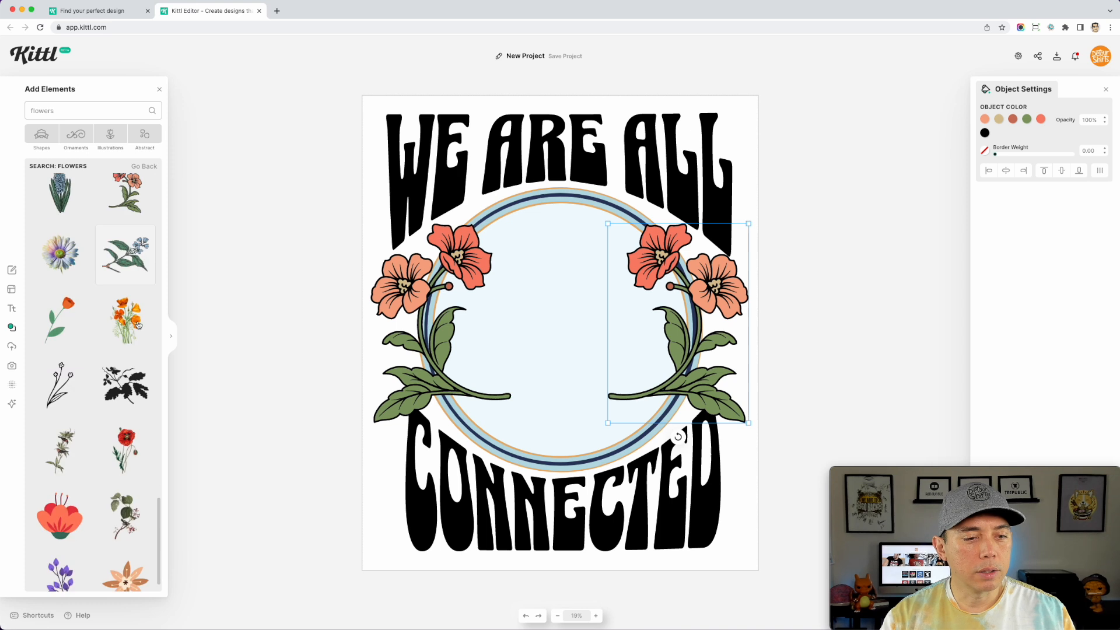
scroll(139, 325, "down", 4)
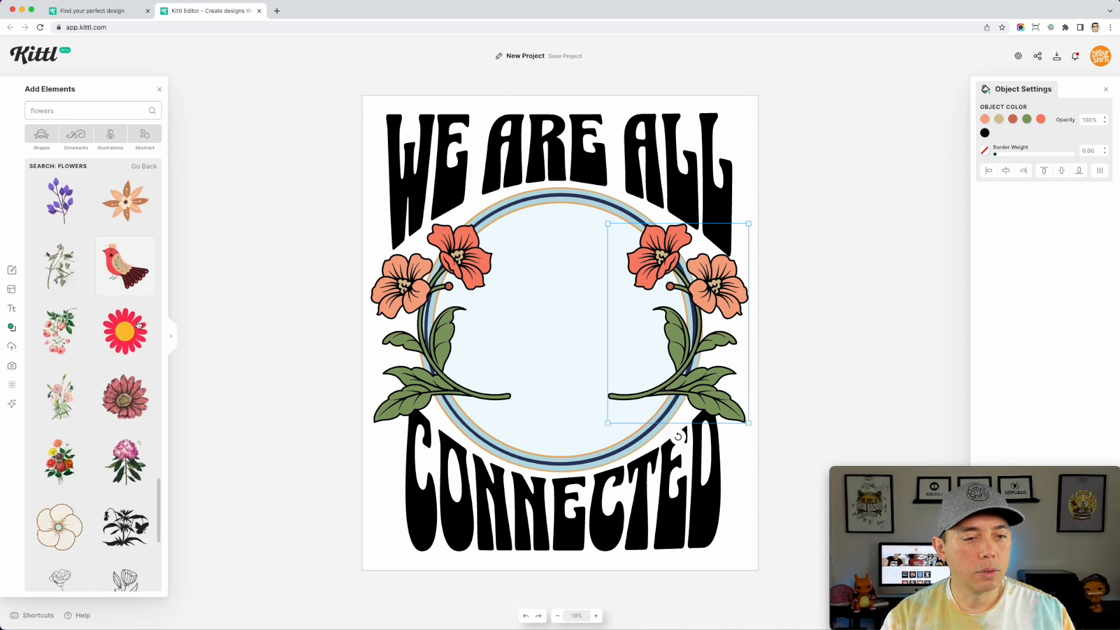
left_click(116, 350)
left_click_drag(606, 368, 683, 283)
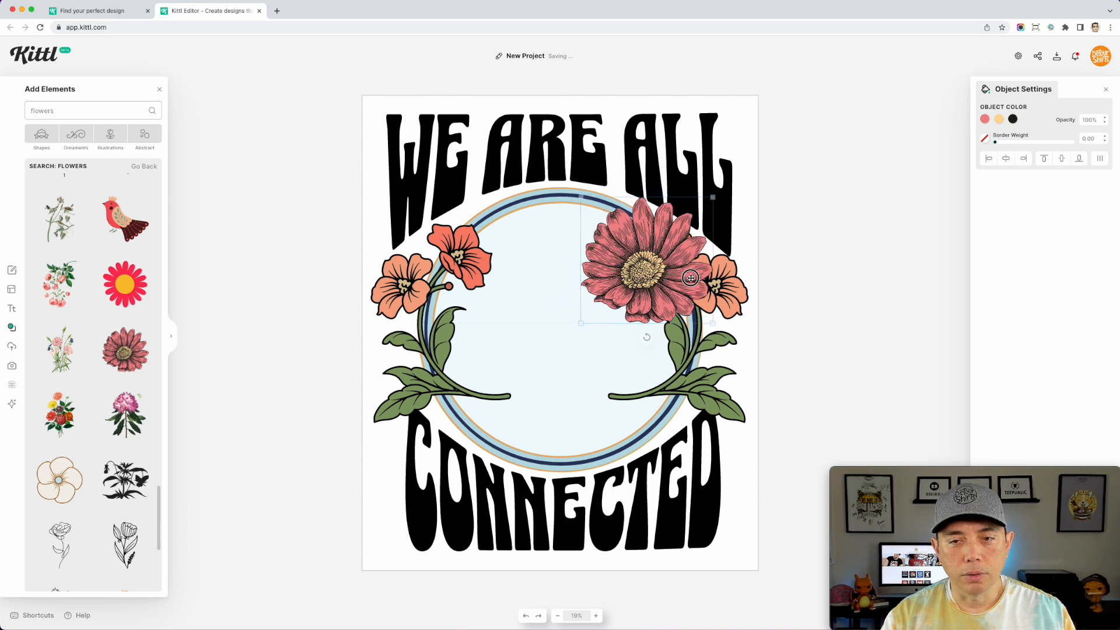
scroll(97, 382, "down", 5)
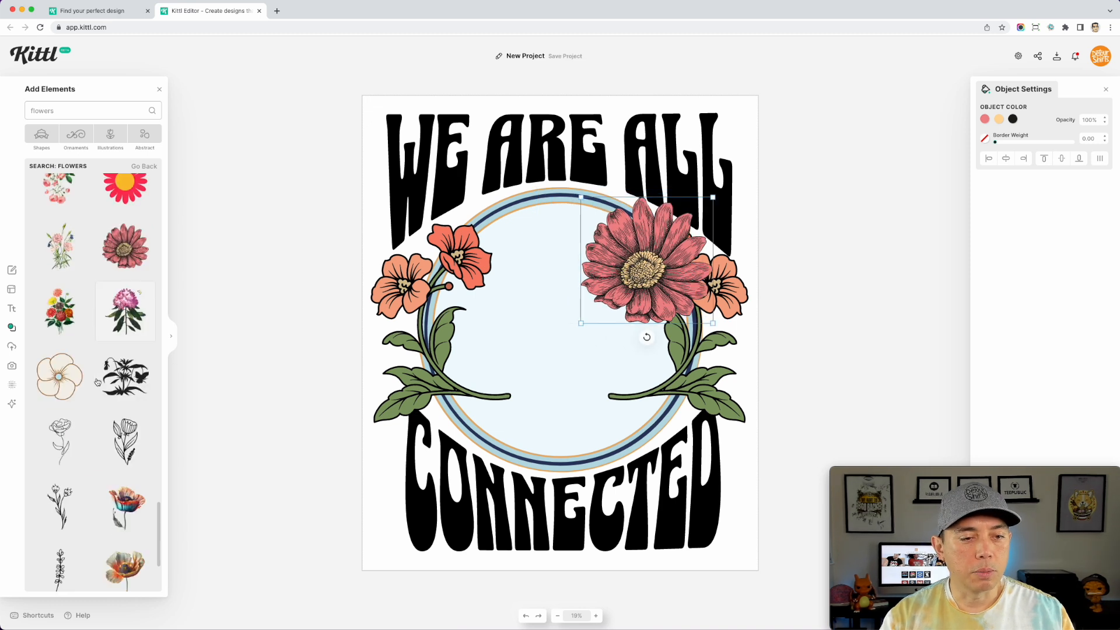
scroll(98, 383, "down", 1)
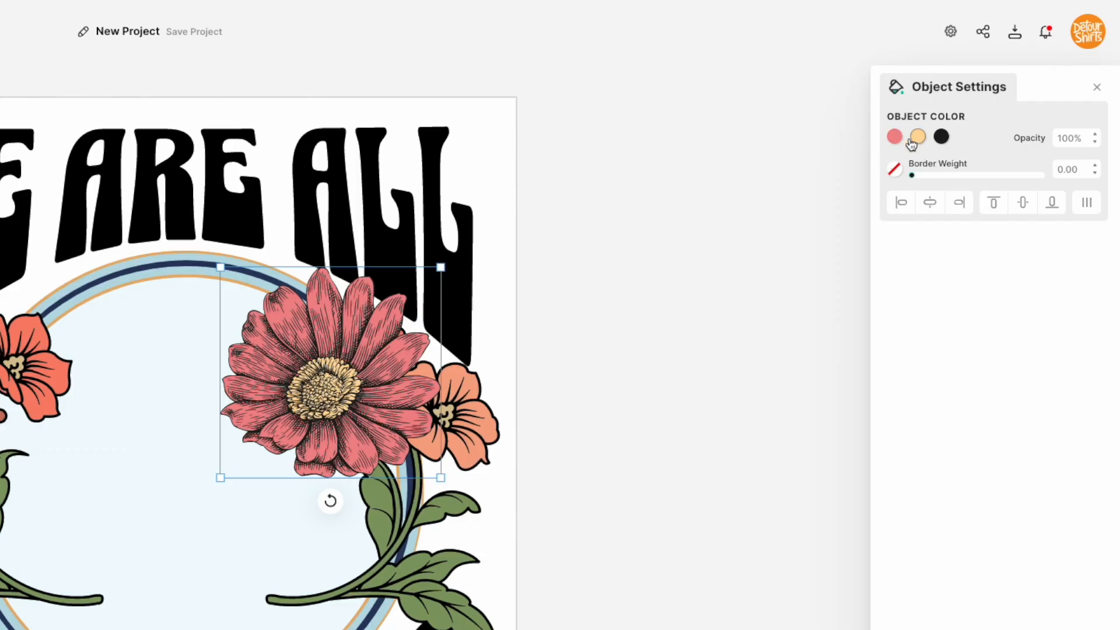
Compare the daisy's colours with the coral flower's, moving the daisy clear of it and back over the badge's right side.
left_click_drag(379, 375, 271, 383)
left_click(428, 390)
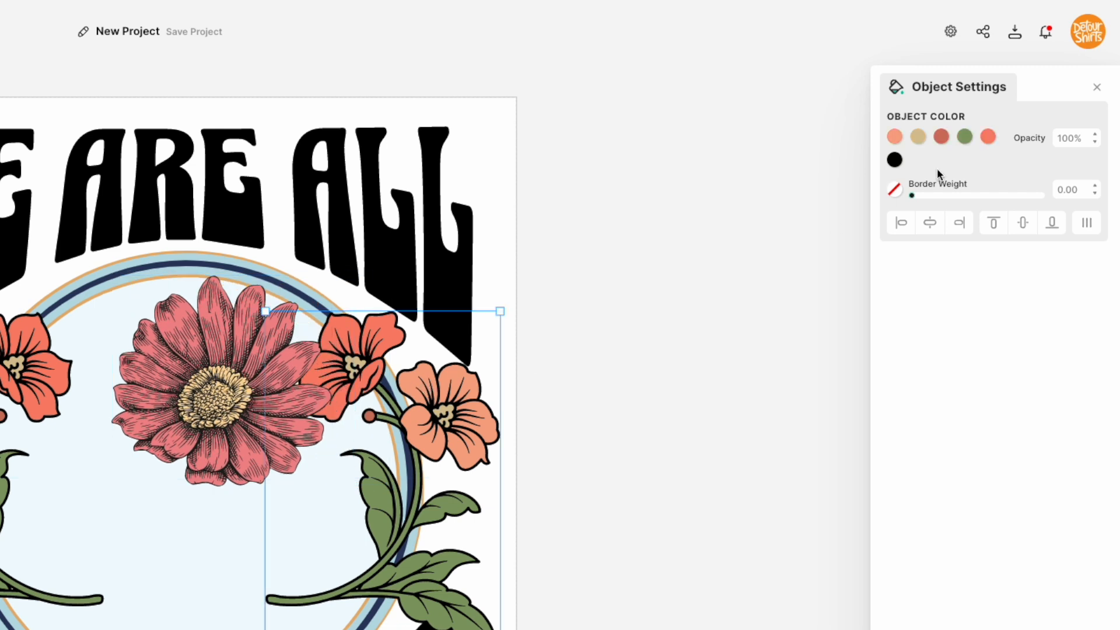
left_click_drag(239, 365, 198, 370)
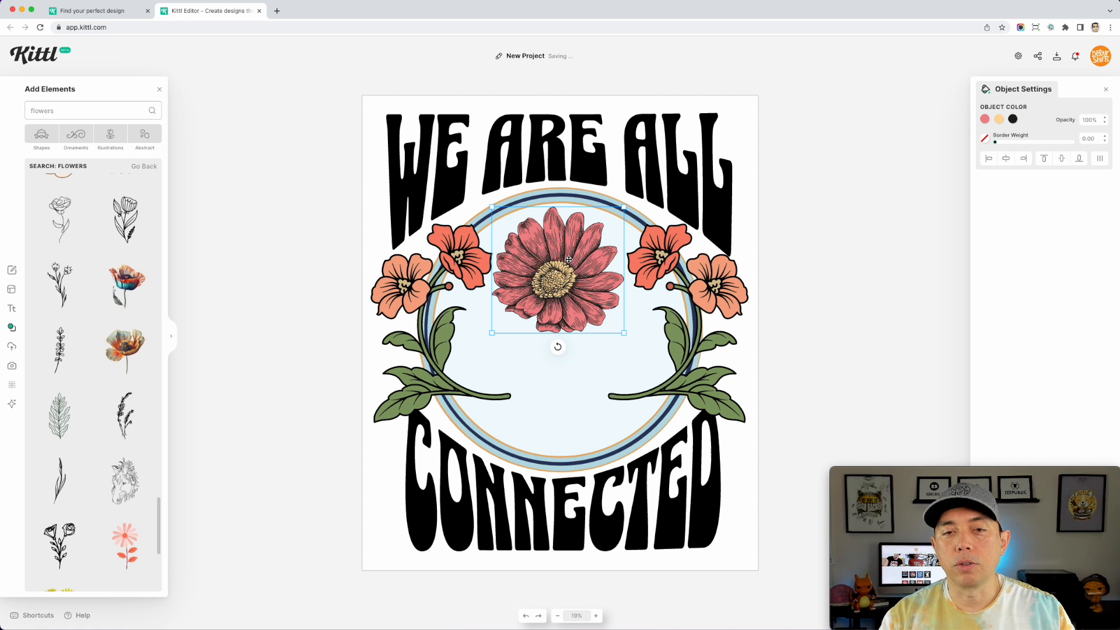
left_click_drag(596, 290, 695, 284)
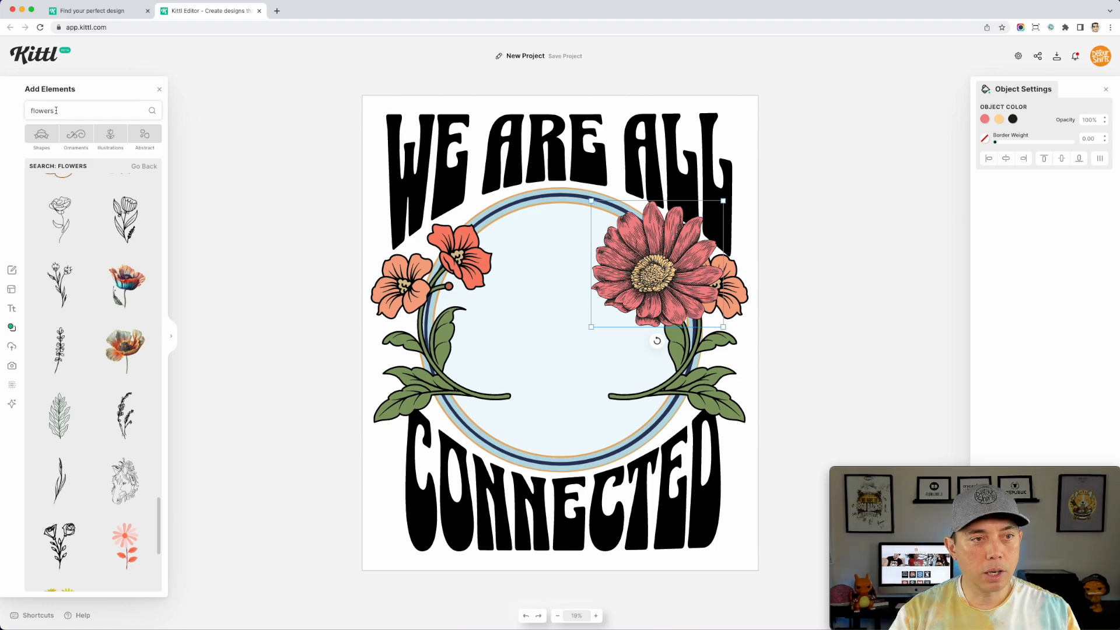
Search the elements for "yin and yang", add the black-and-white symbol, and shrink it to fit in the badge's upper middle.
double_click(56, 110)
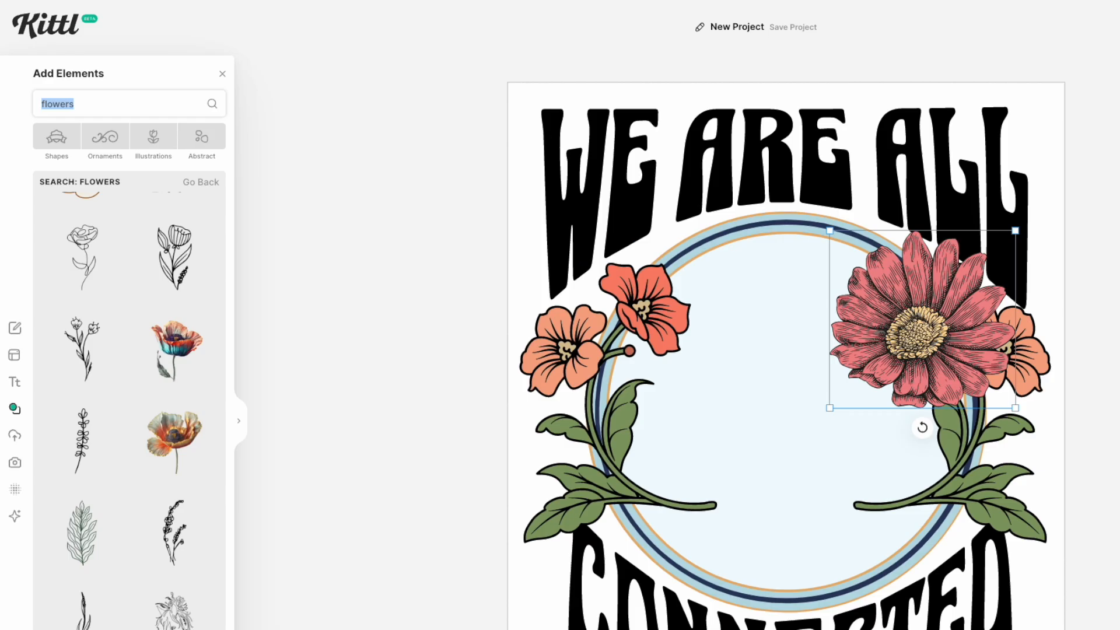
type("yi")
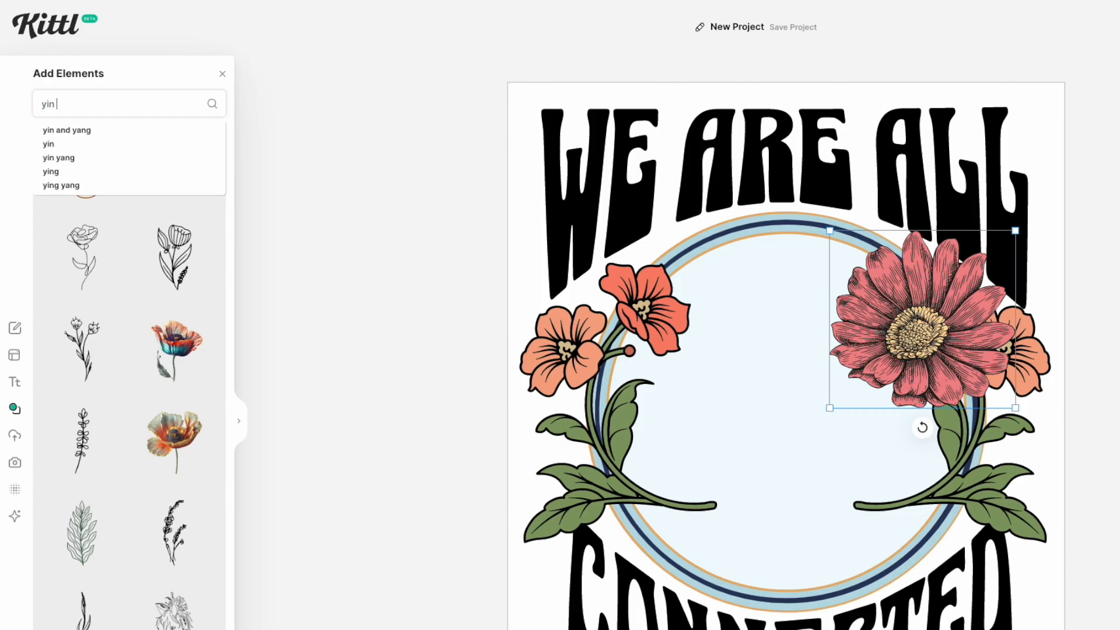
type("n")
left_click(63, 131)
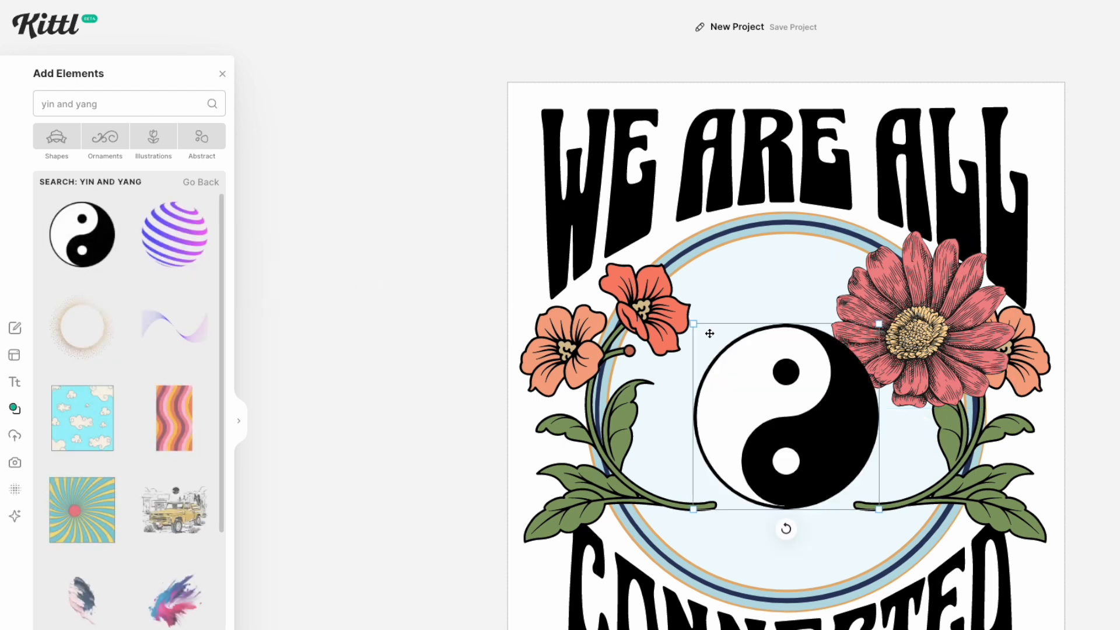
left_click_drag(880, 512, 804, 437)
left_click_drag(758, 405, 771, 331)
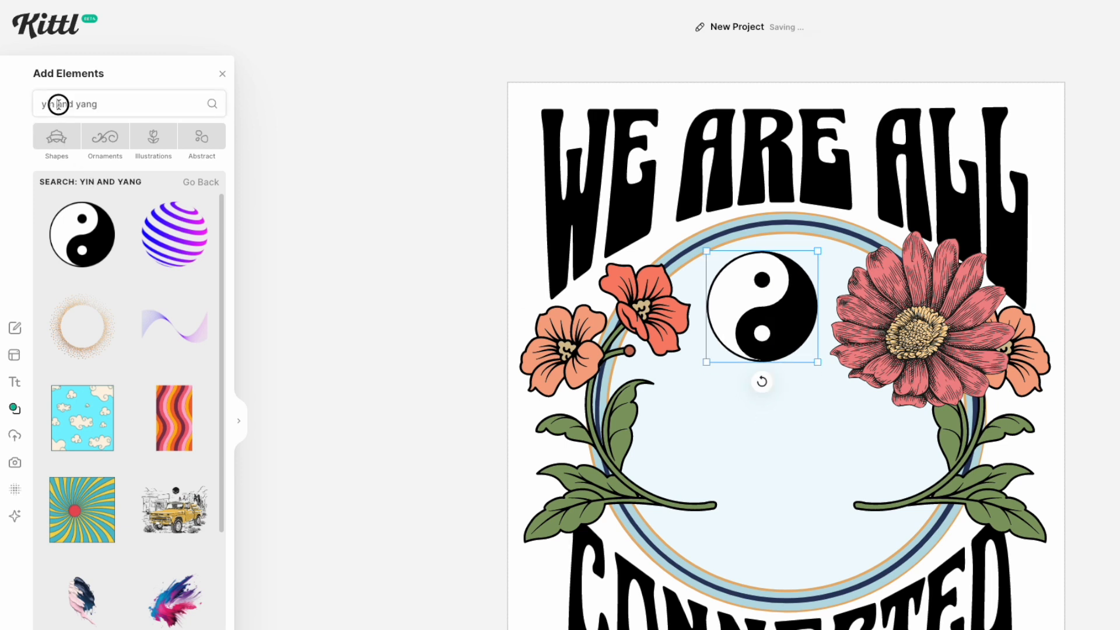
Search the elements for "world" and place the two-tone green globe below the yin-yang symbol inside the badge.
type("world")
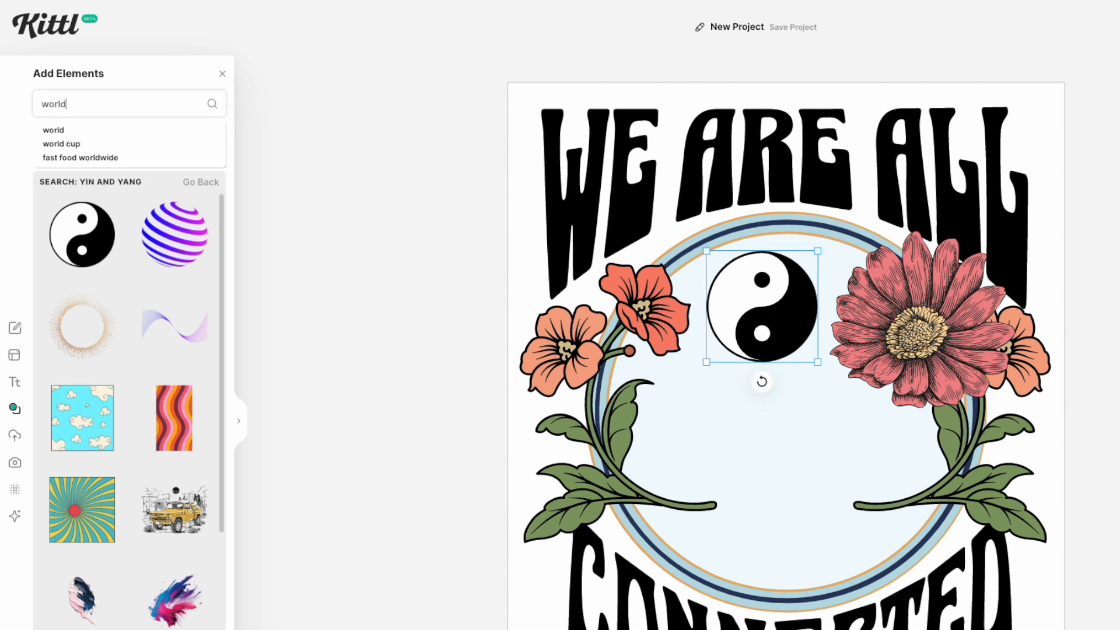
key("Return")
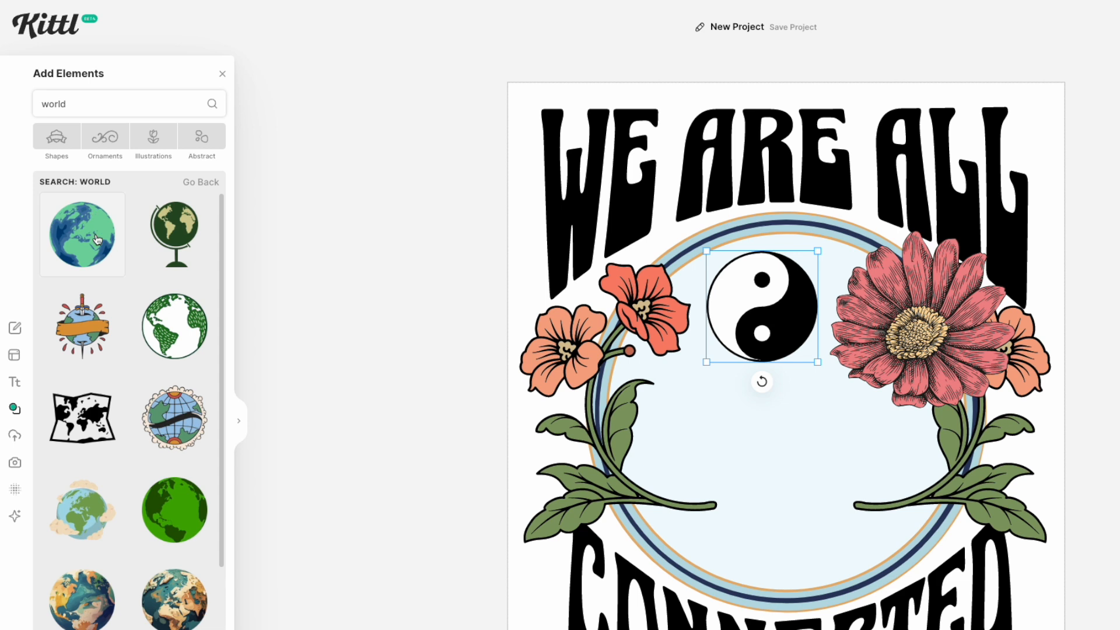
left_click(163, 488)
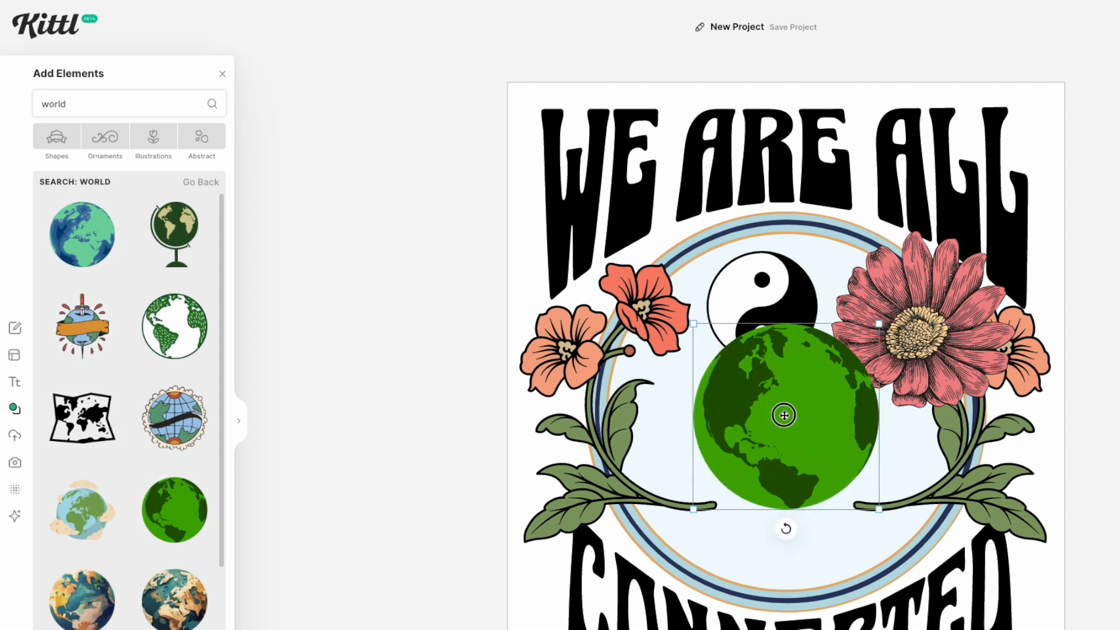
left_click_drag(786, 410, 776, 451)
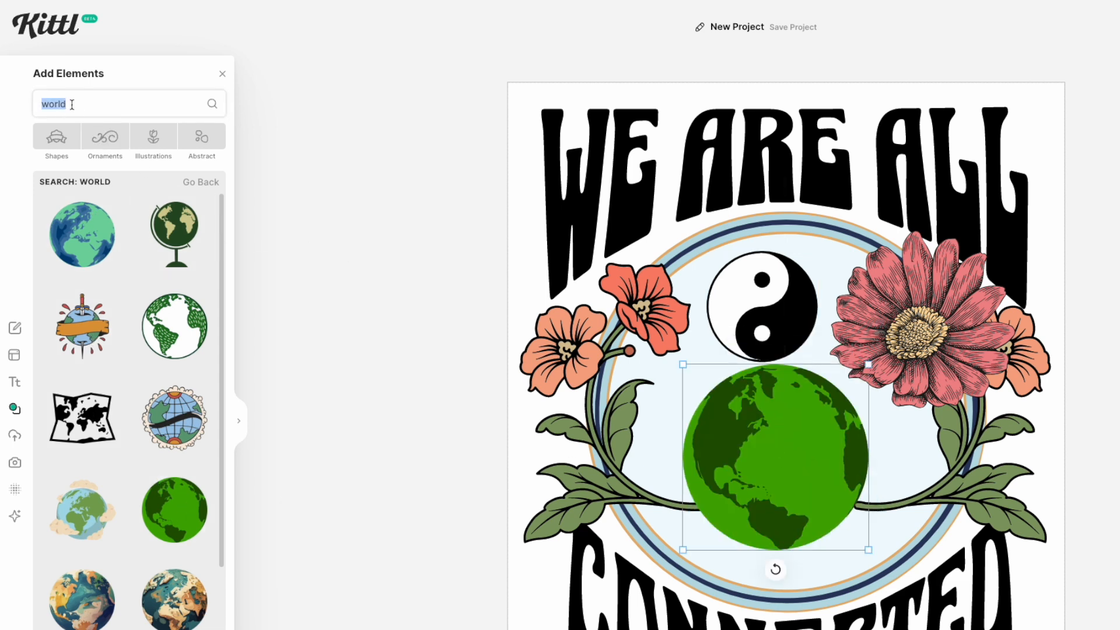
Search the elements for "peace", add the bold black peace symbol, and shrink it to fit over the globe's left edge.
type("pea")
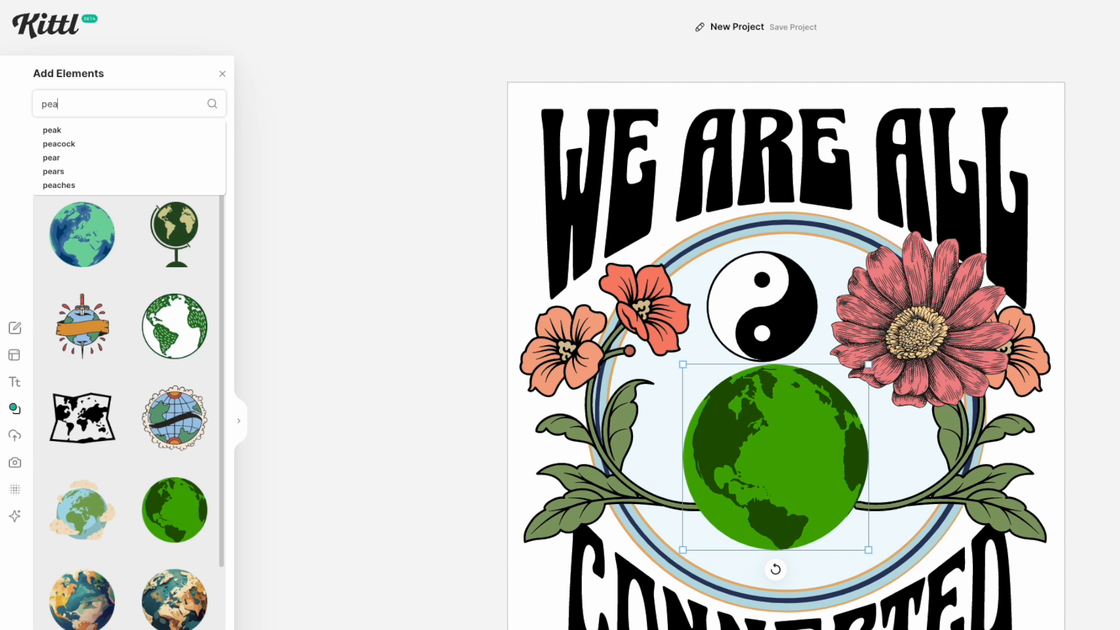
key("Return")
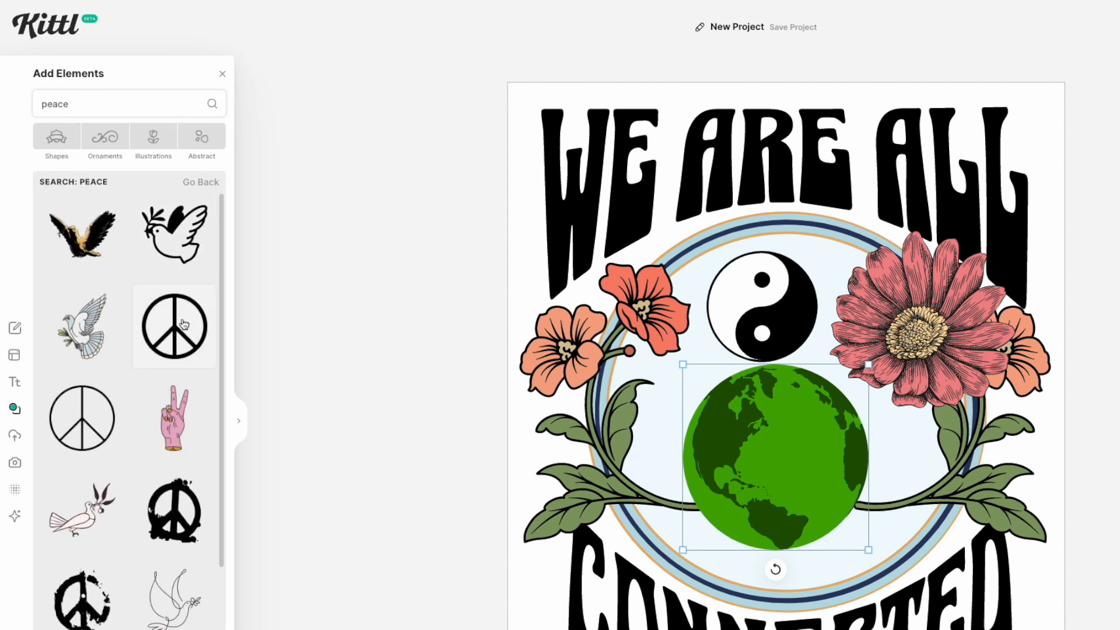
left_click(183, 324)
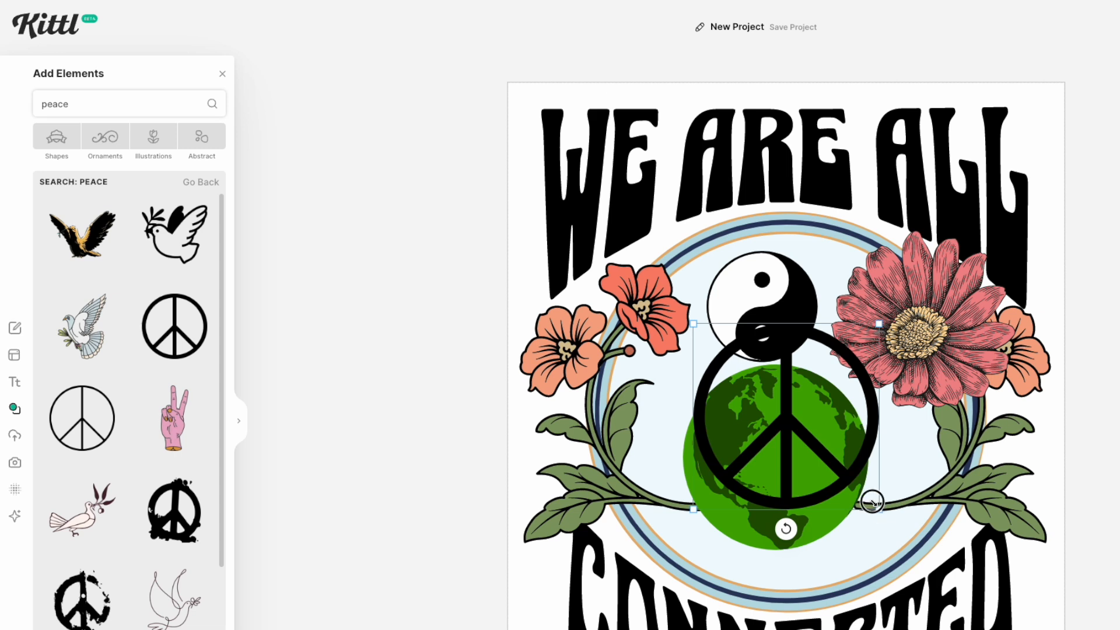
left_click_drag(872, 501, 799, 430)
left_click_drag(754, 393, 728, 474)
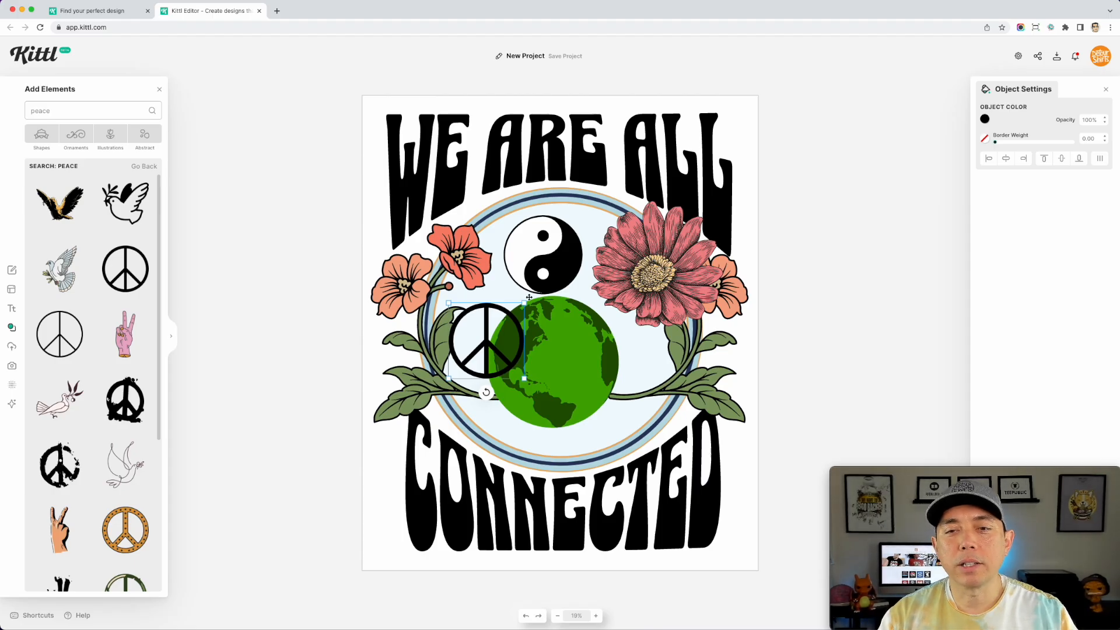
Change the artboard's background colour to black.
left_click(665, 248)
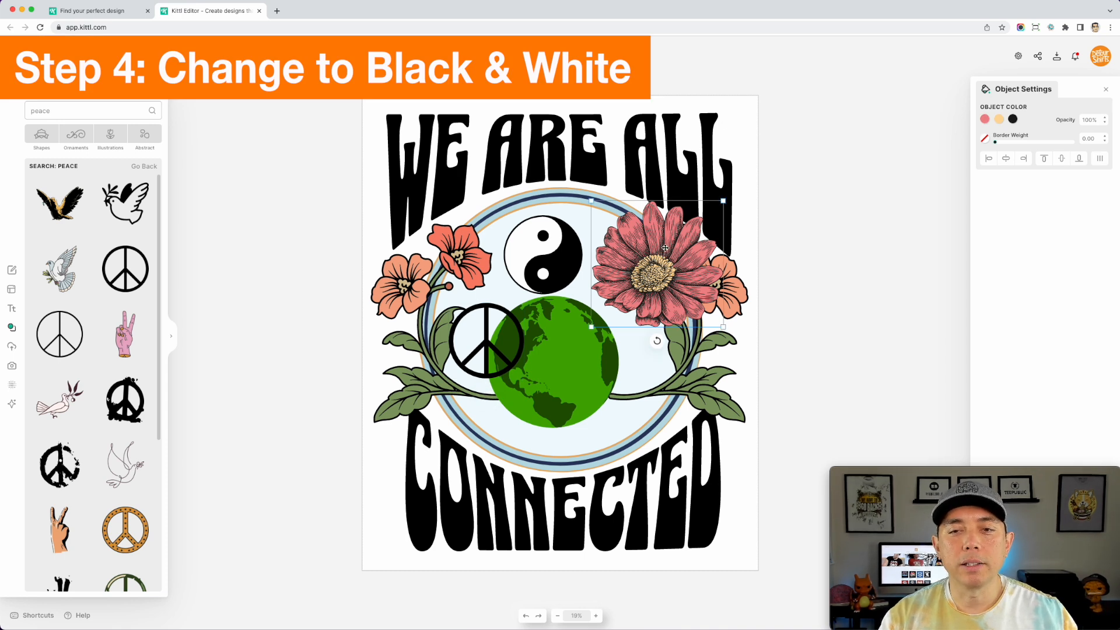
left_click(405, 136)
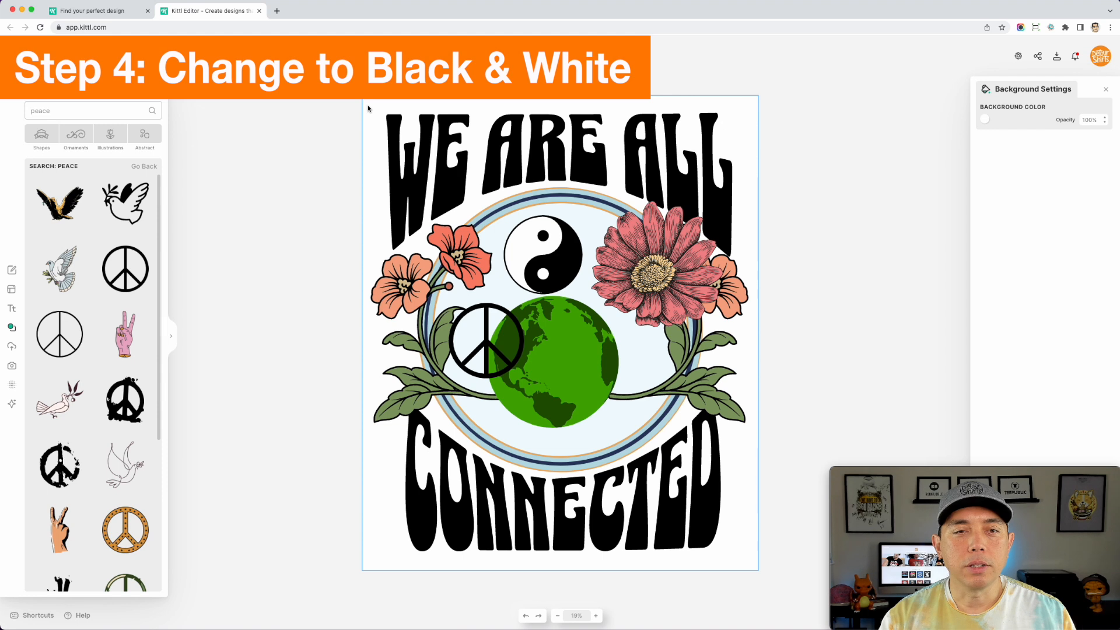
left_click(985, 119)
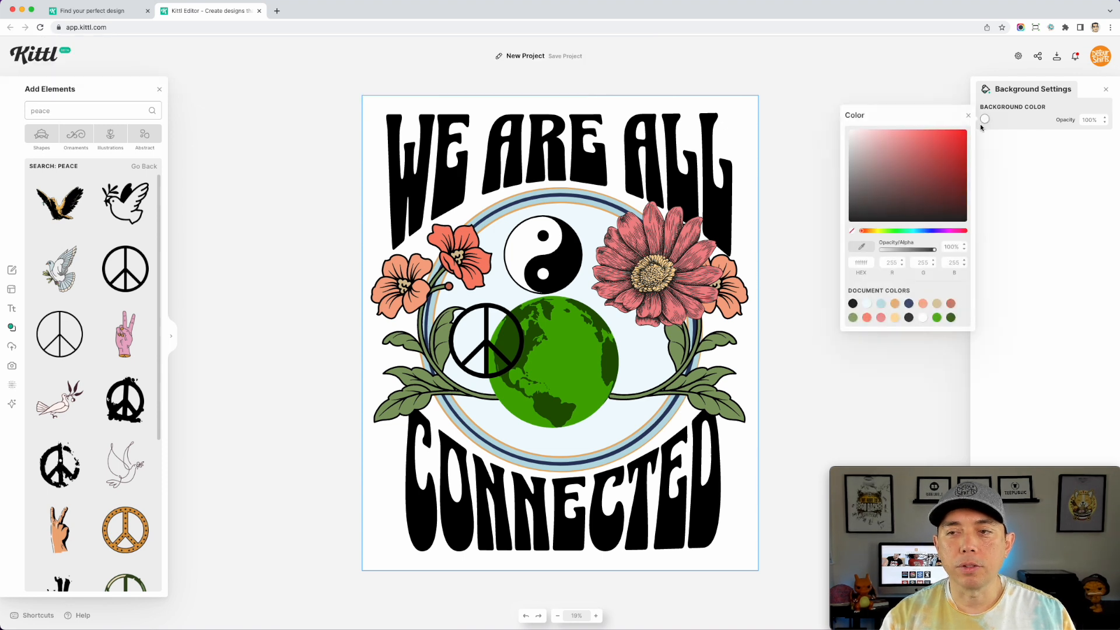
left_click_drag(895, 169, 839, 234)
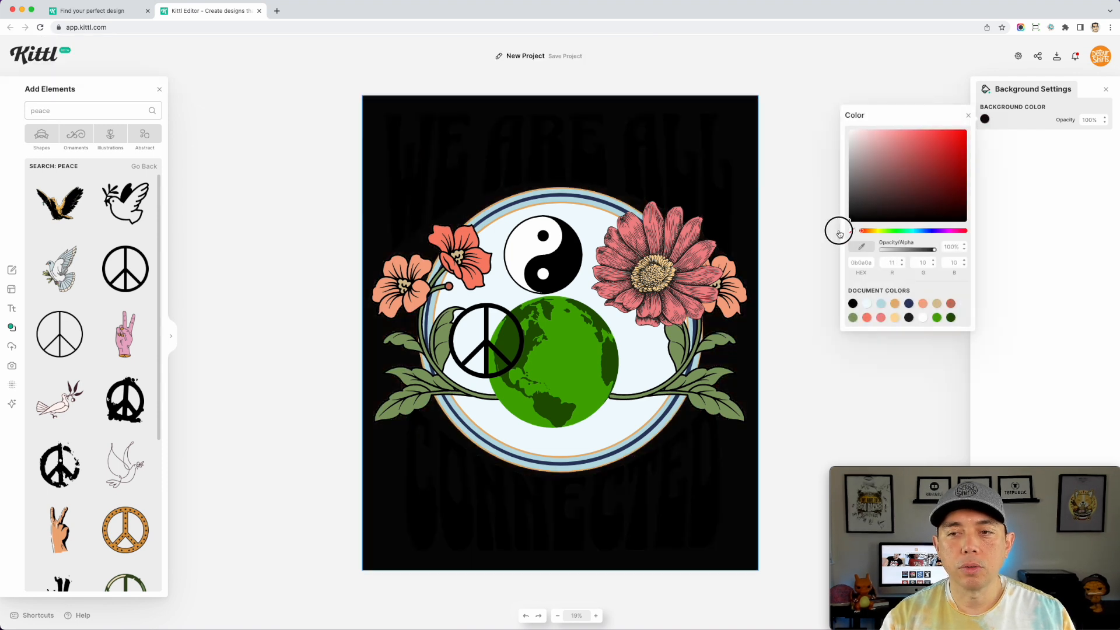
Recolour the "WE ARE ALL" lettering, trying light blue and pale blue before setting it to pure white.
left_click(472, 158)
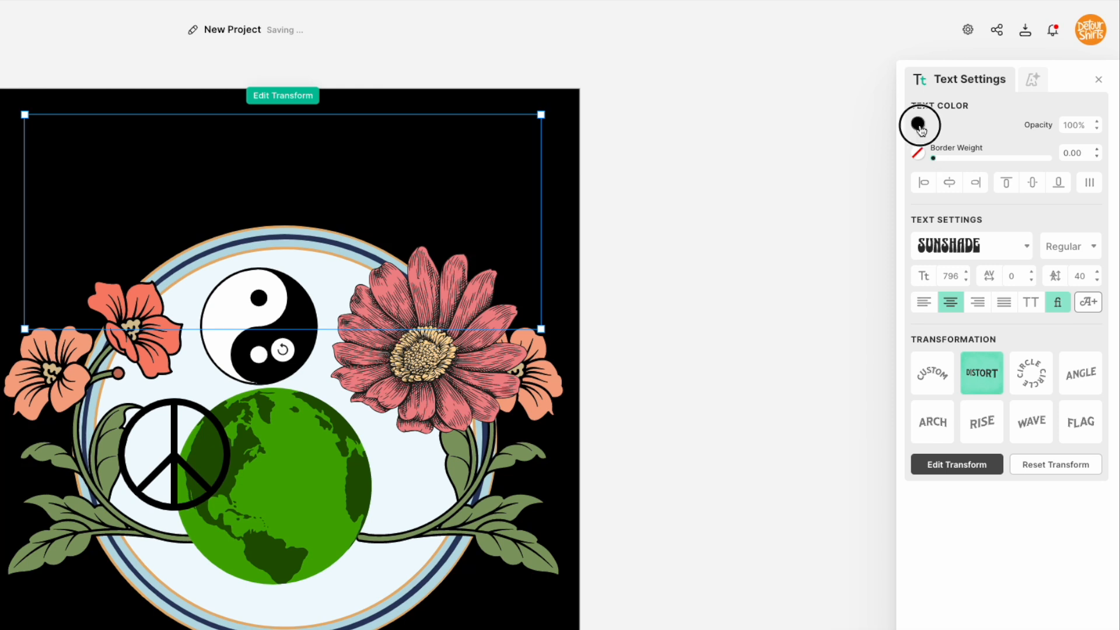
left_click(919, 126)
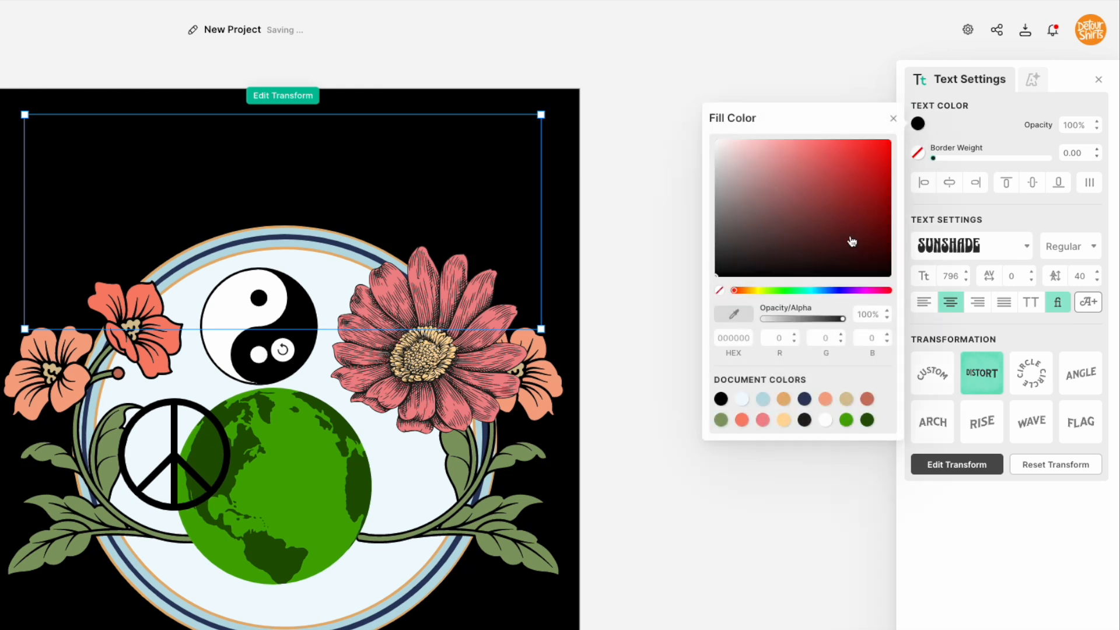
left_click(761, 400)
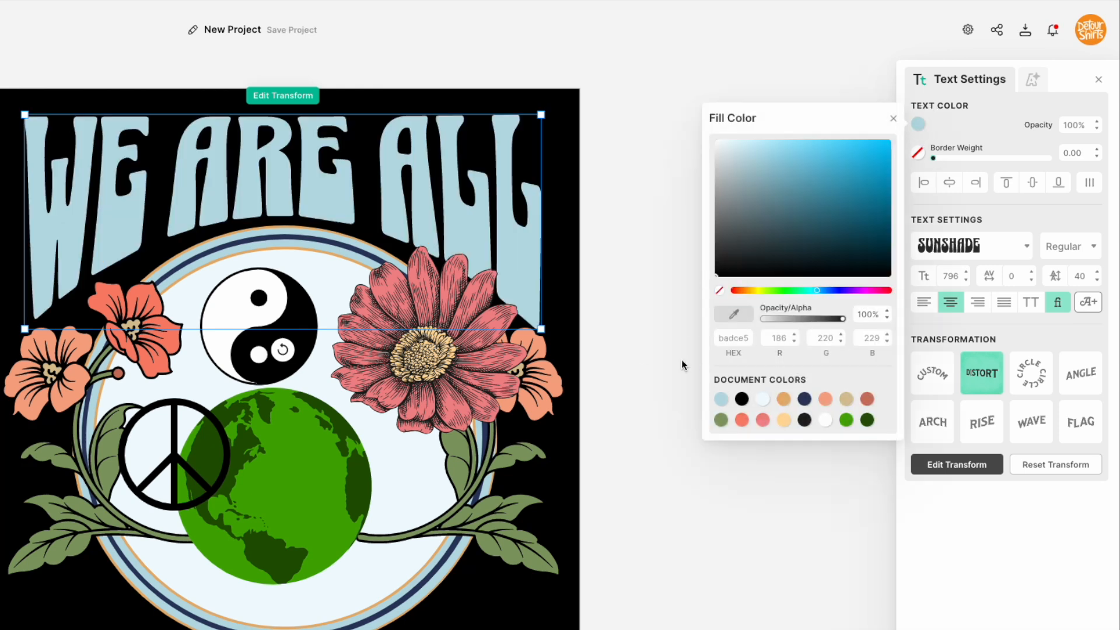
left_click(762, 399)
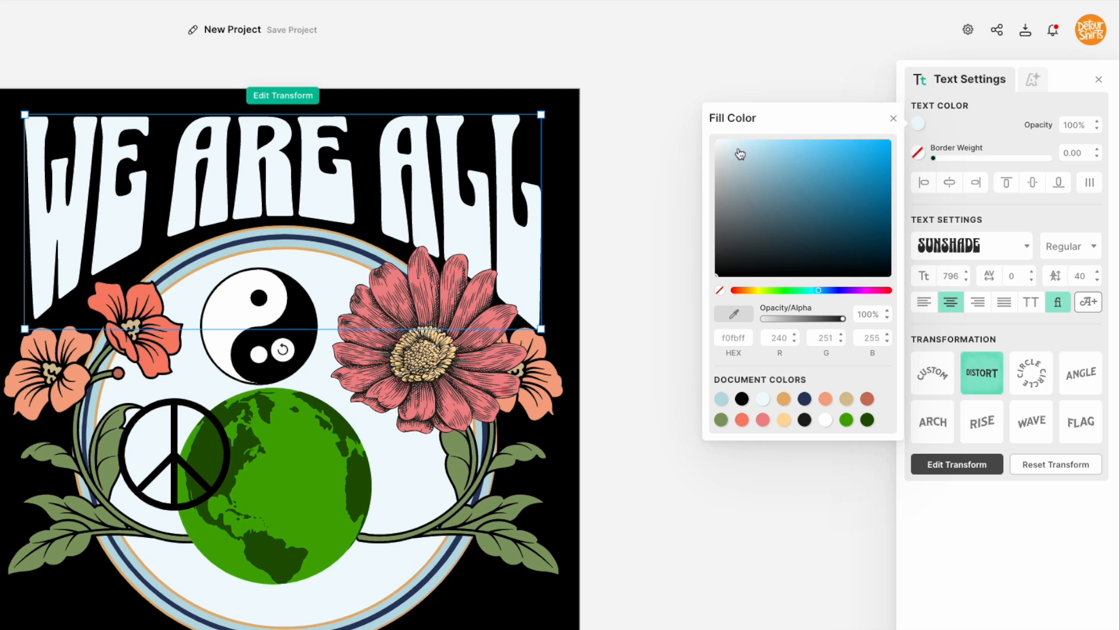
left_click_drag(731, 147, 668, 109)
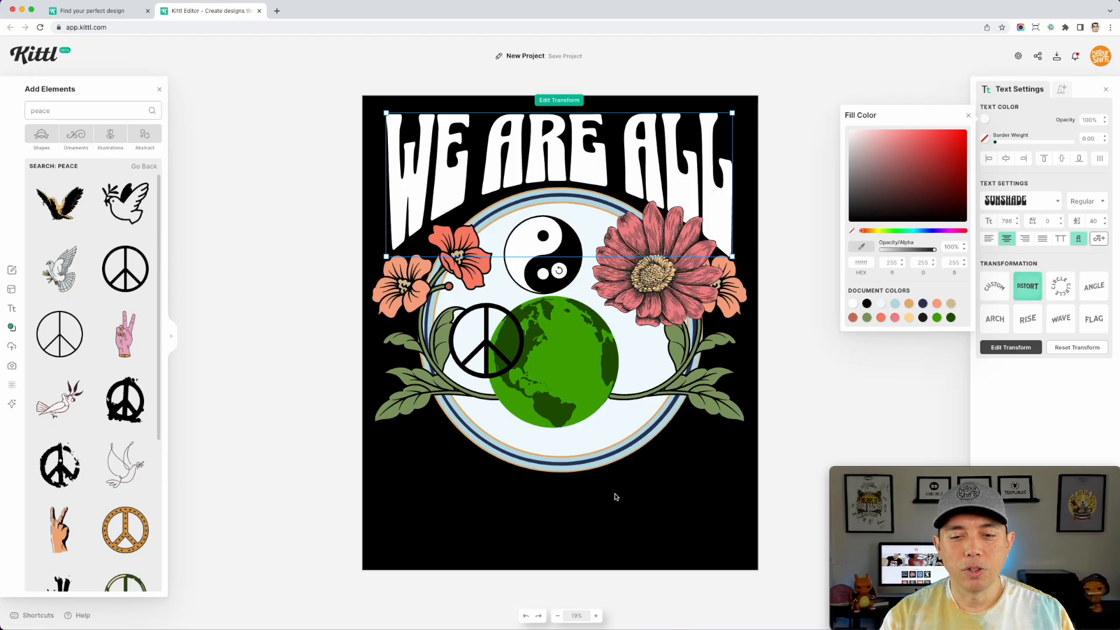
Set the fill colour of the "CONNECTED" lettering to white.
left_click(621, 495)
left_click(632, 495)
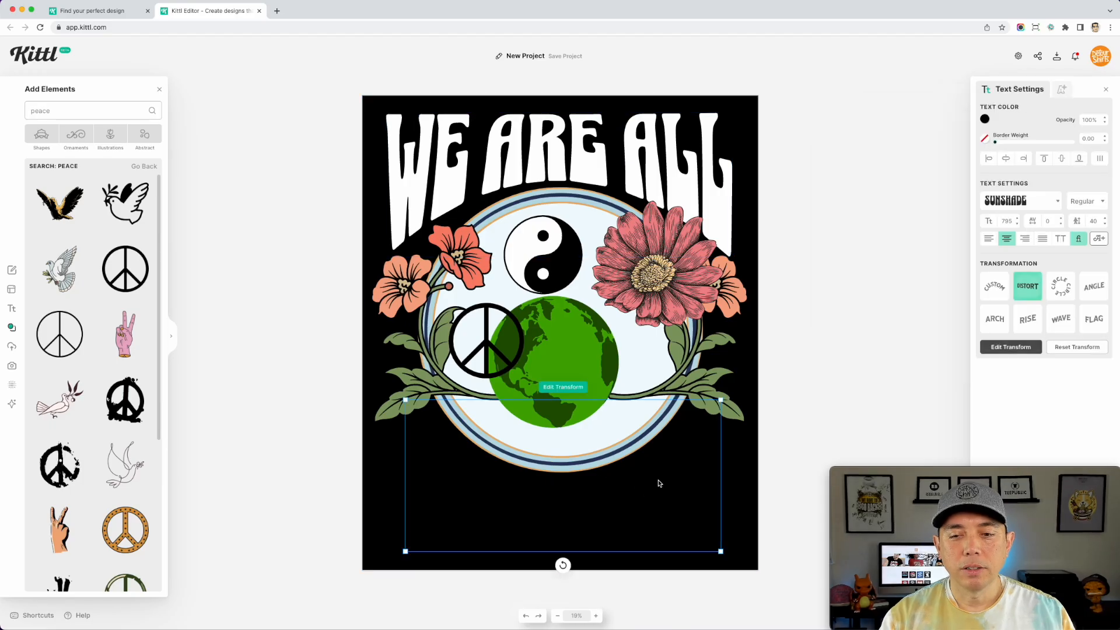
left_click(985, 120)
left_click(855, 150)
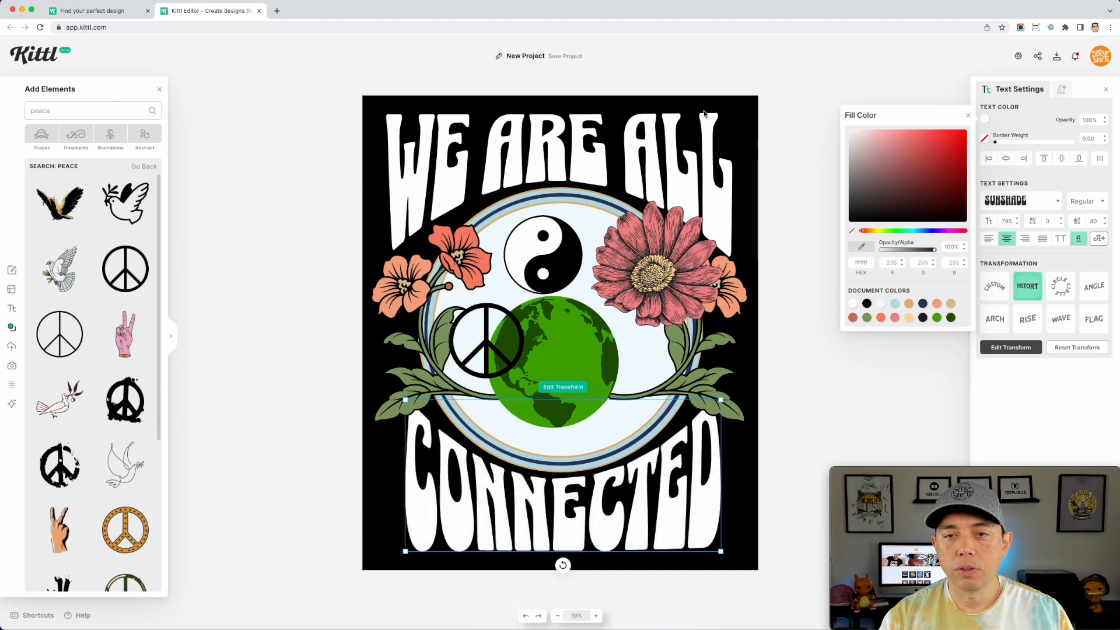
Move the daisy slightly up toward the "ALL" lettering and change its dark line work to white.
left_click(680, 271)
left_click_drag(680, 270, 663, 228)
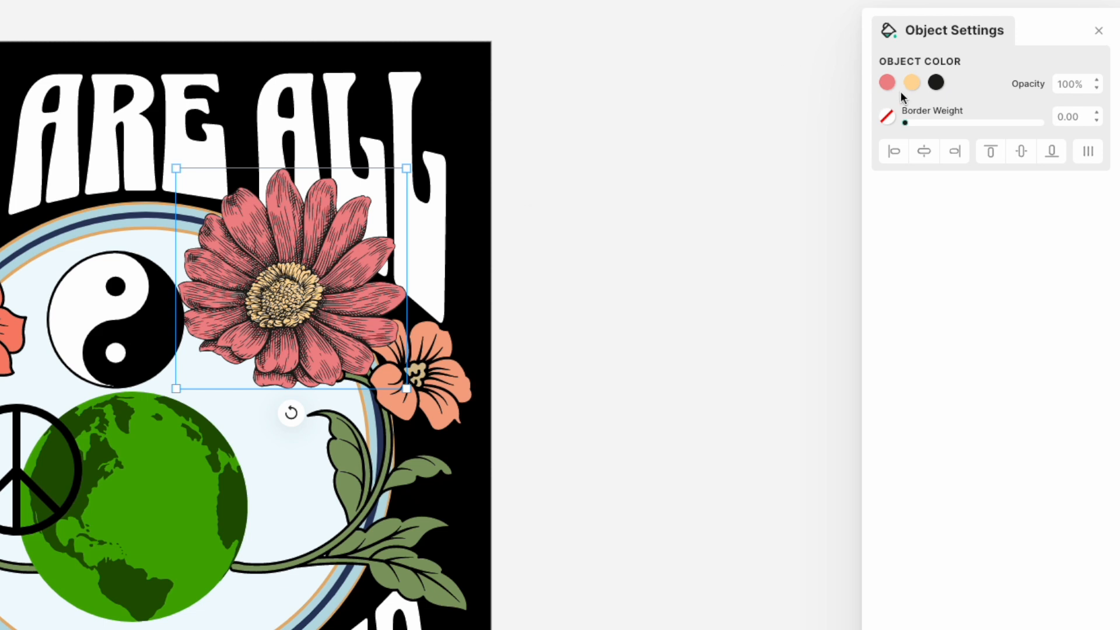
left_click(937, 83)
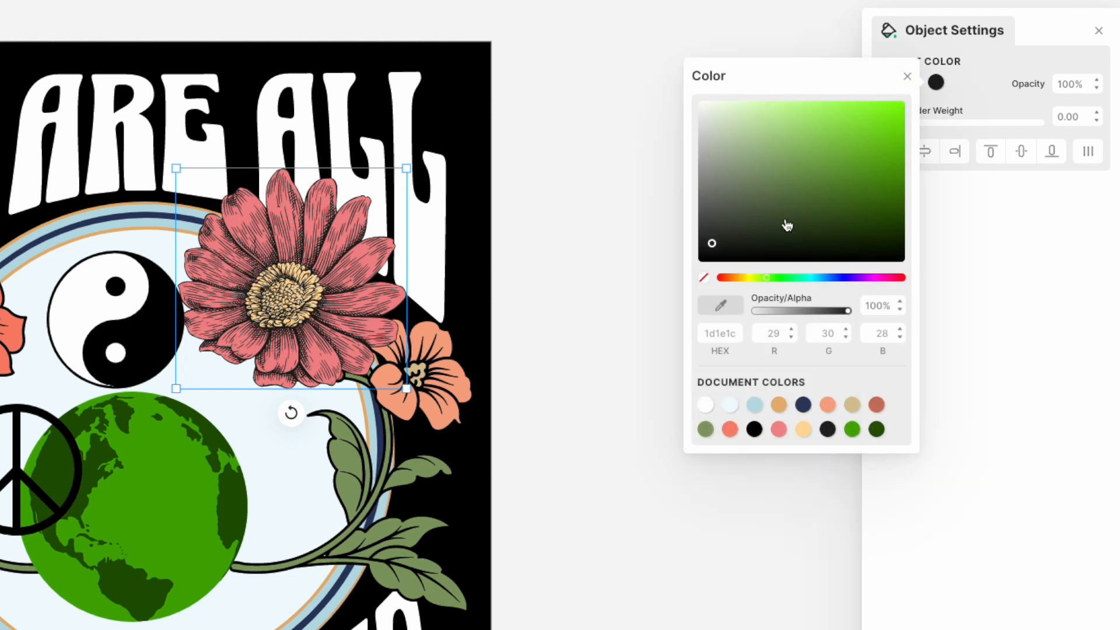
left_click_drag(727, 135, 554, 30)
Try black for the daisy's petals and centre behind the white line work.
left_click(1002, 90)
left_click(915, 83)
left_click(731, 431)
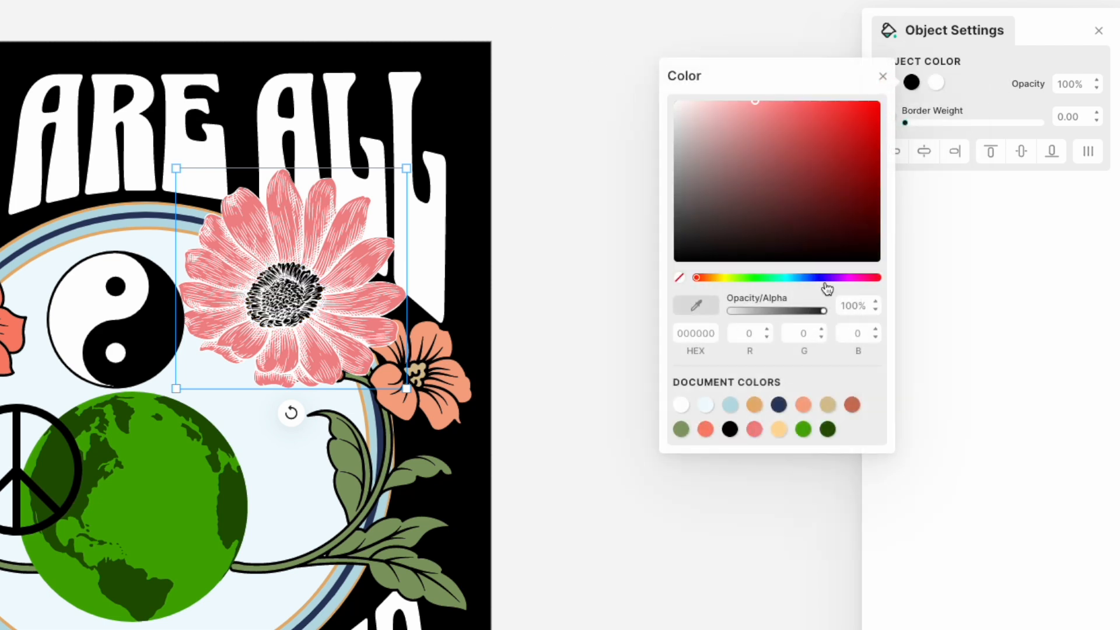
left_click(966, 94)
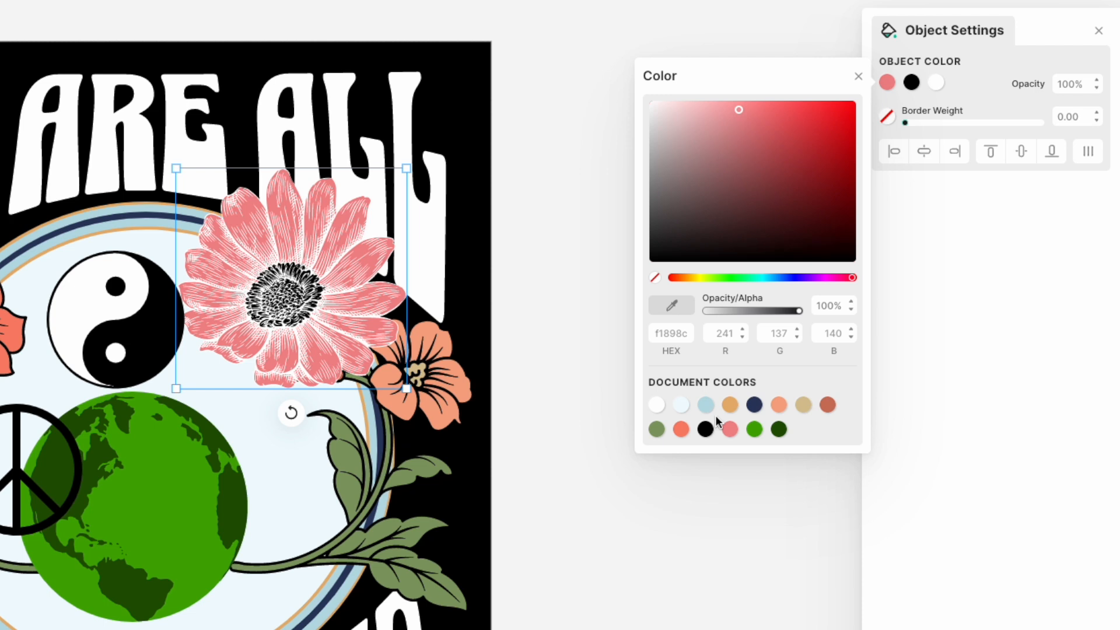
left_click(705, 432)
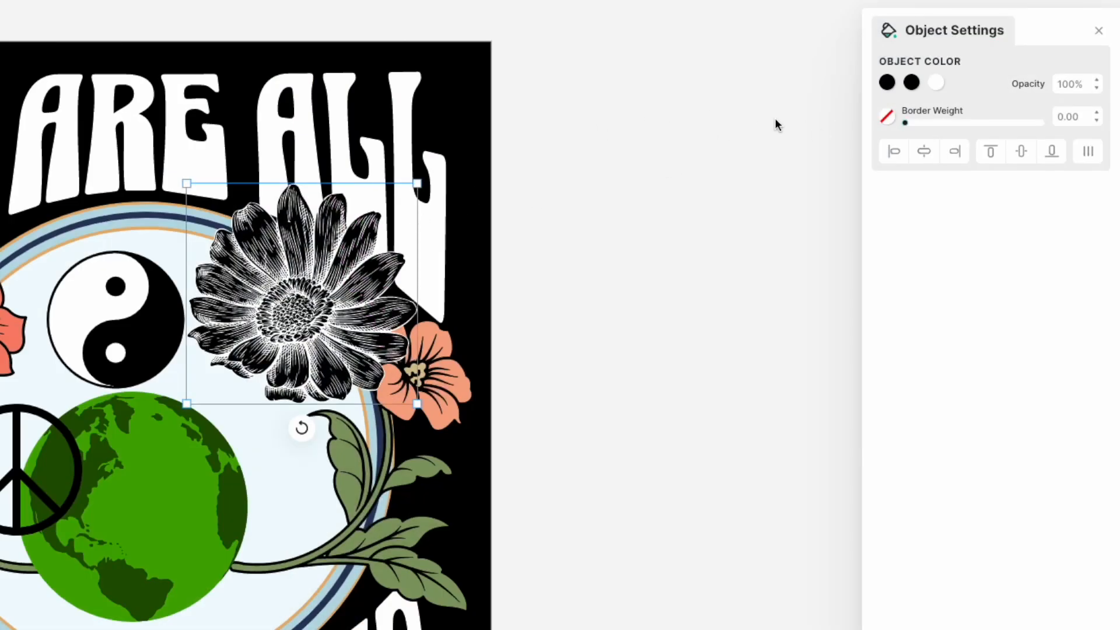
Set the daisy's line work to black and its centre and petals to white.
left_click(936, 82)
left_click(754, 428)
left_click(965, 84)
left_click(911, 85)
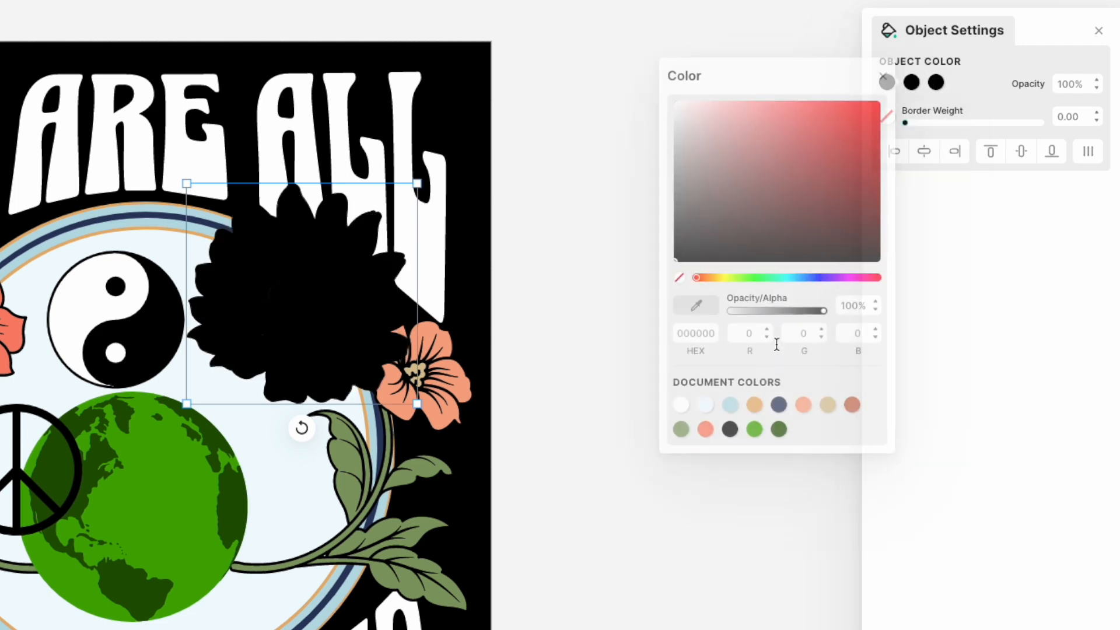
left_click(681, 404)
left_click(893, 92)
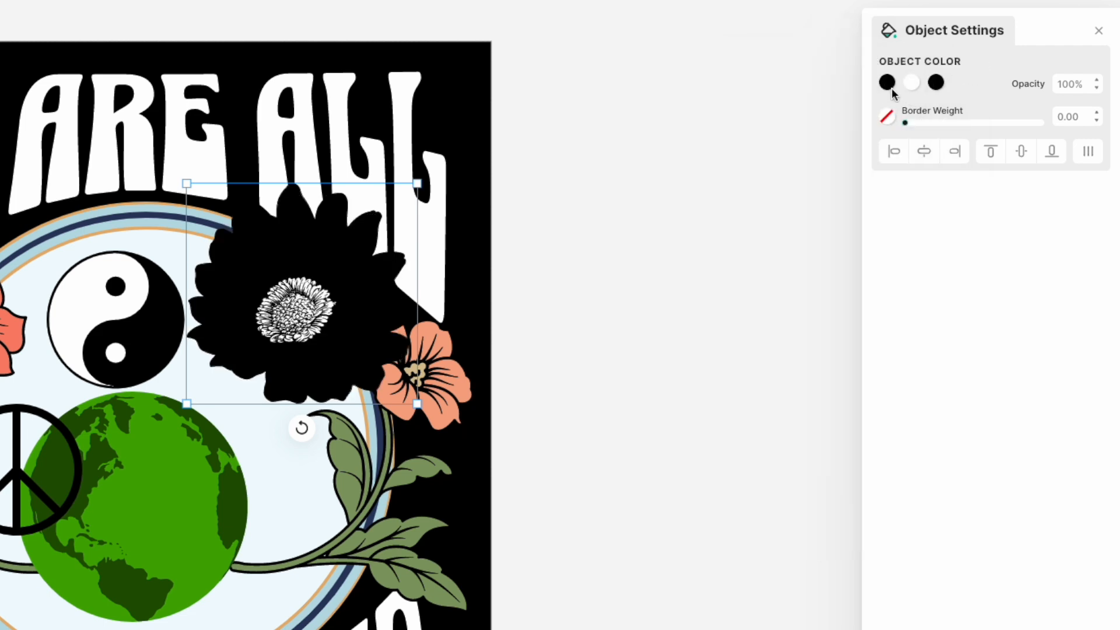
left_click(887, 83)
left_click(656, 405)
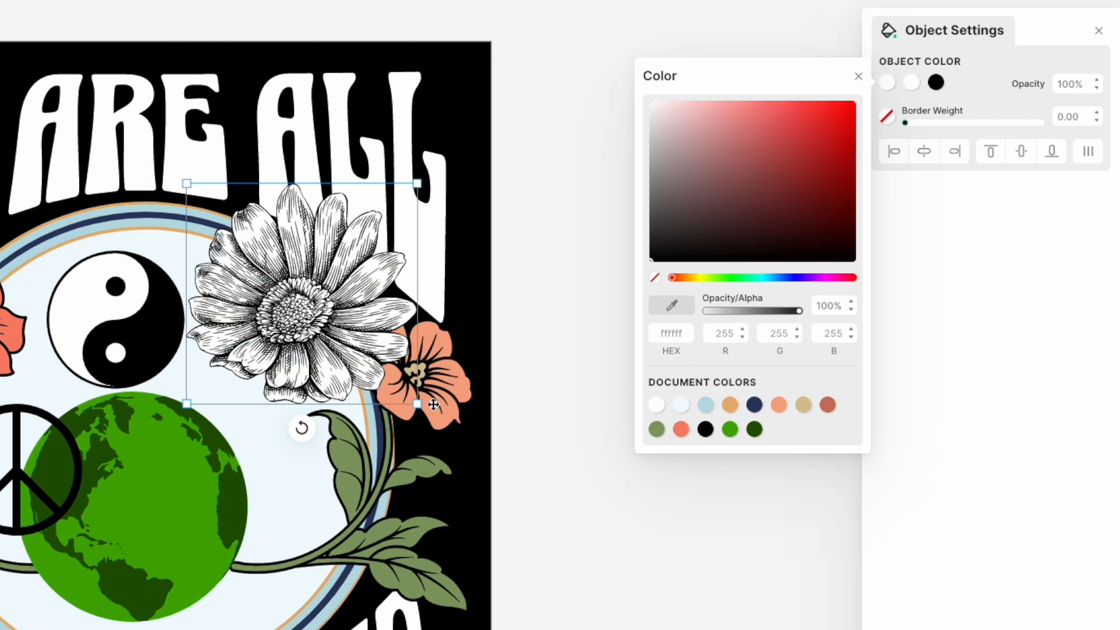
Recolour the right floral branch white, changing its peach, tan, brick-red and green fills while keeping the black outlines.
left_click(439, 375)
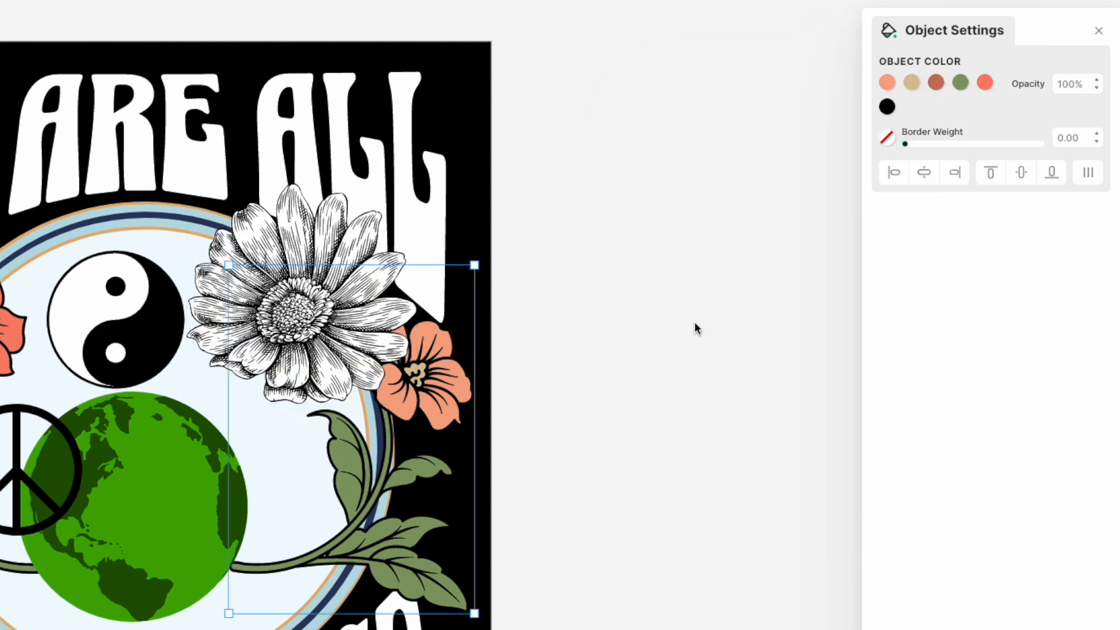
left_click(887, 84)
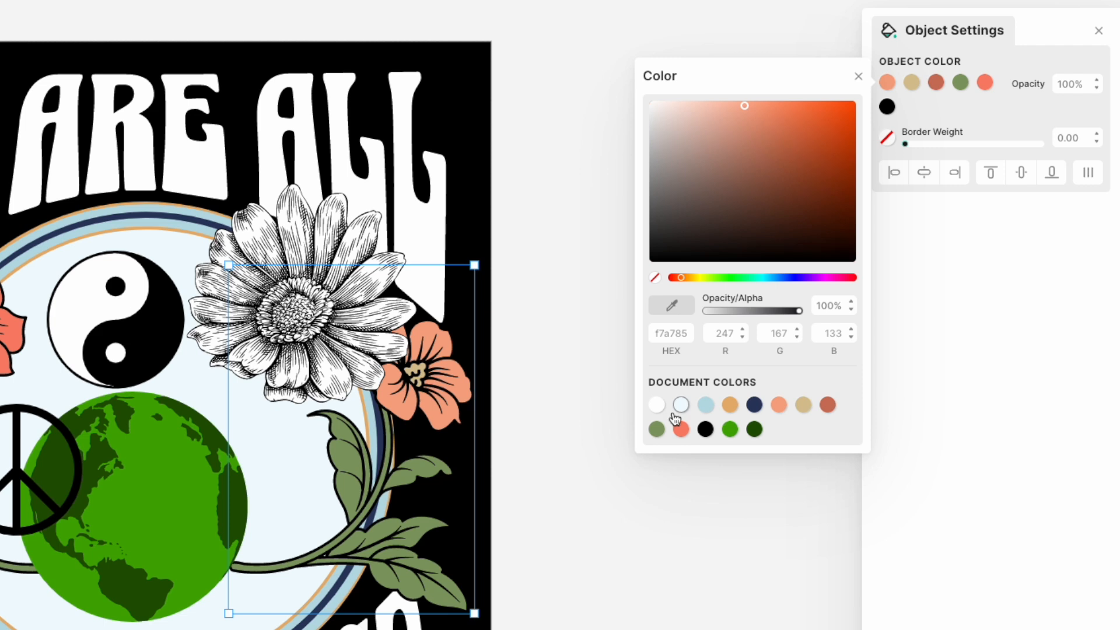
left_click(657, 406)
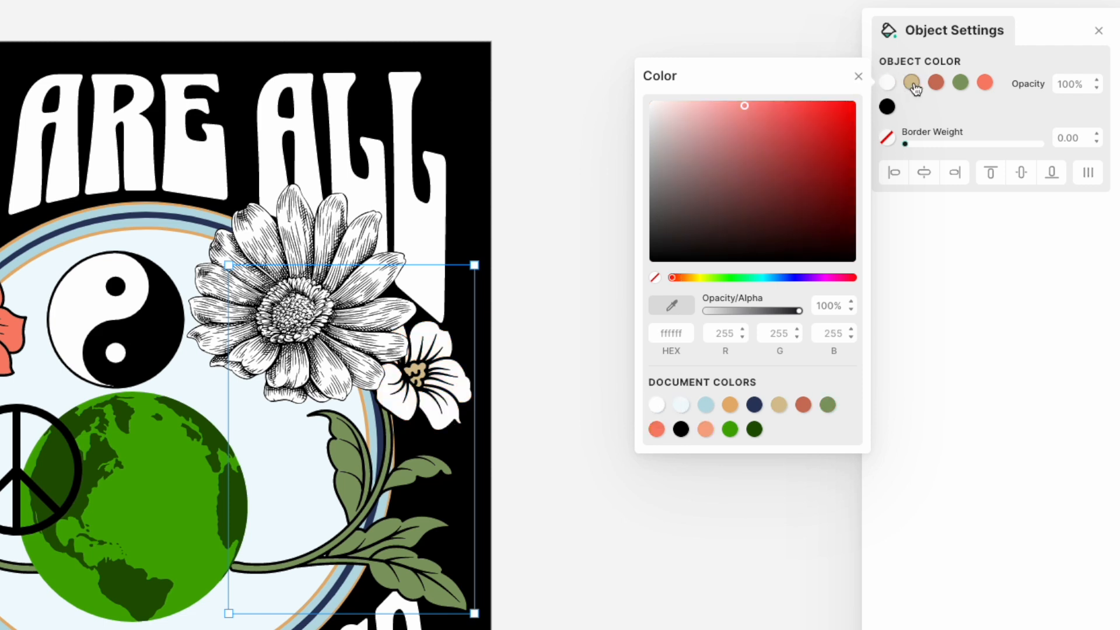
left_click(912, 84)
left_click(681, 405)
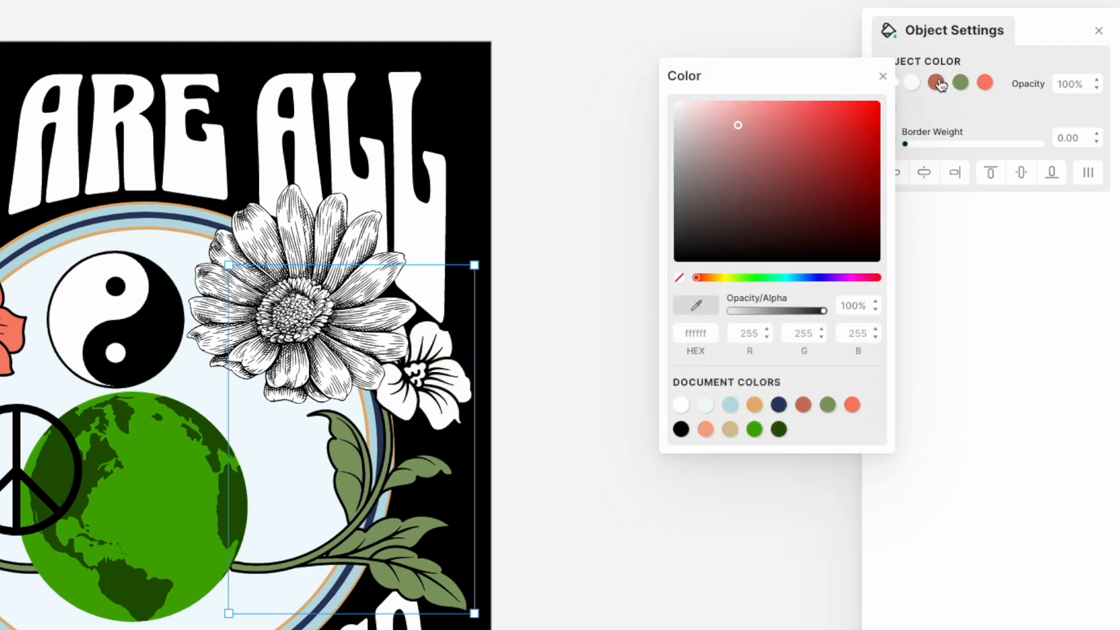
left_click(937, 82)
left_click(705, 404)
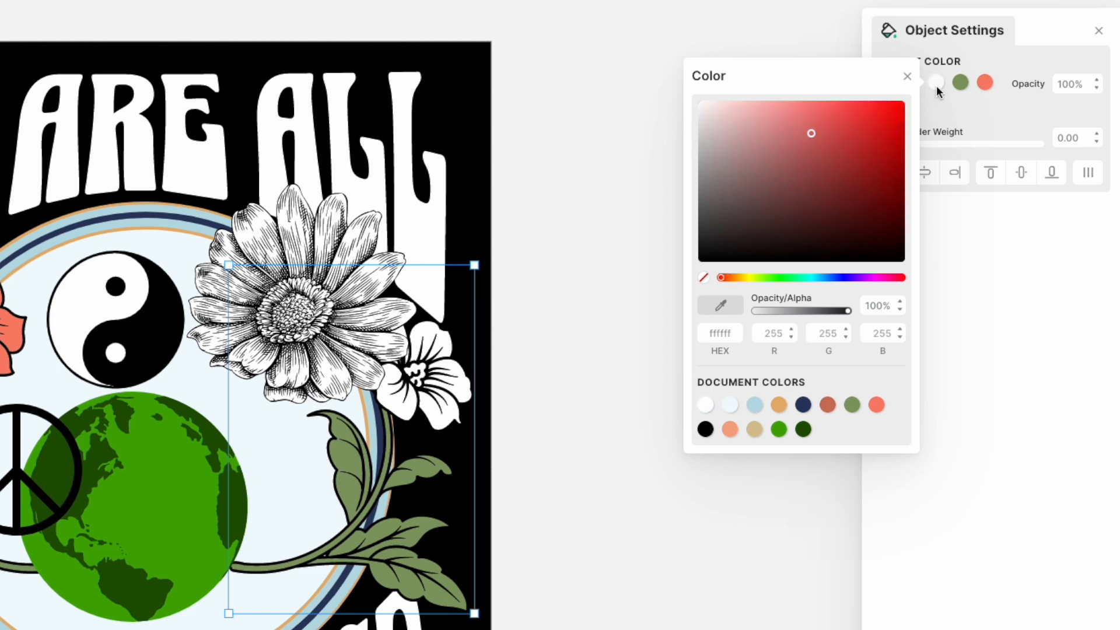
left_click(960, 82)
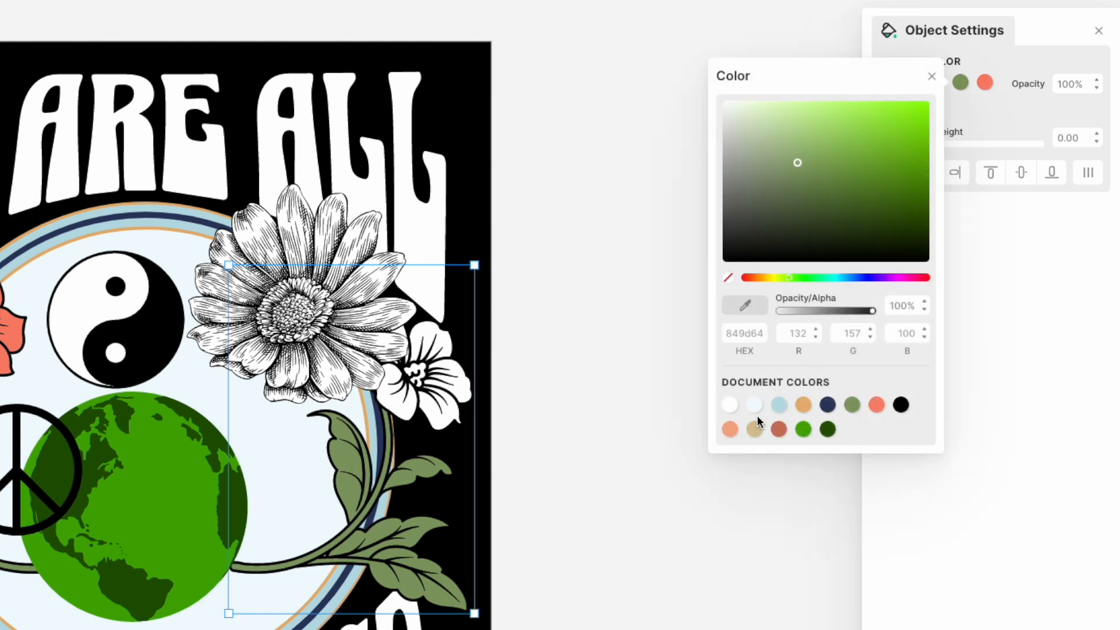
left_click(730, 405)
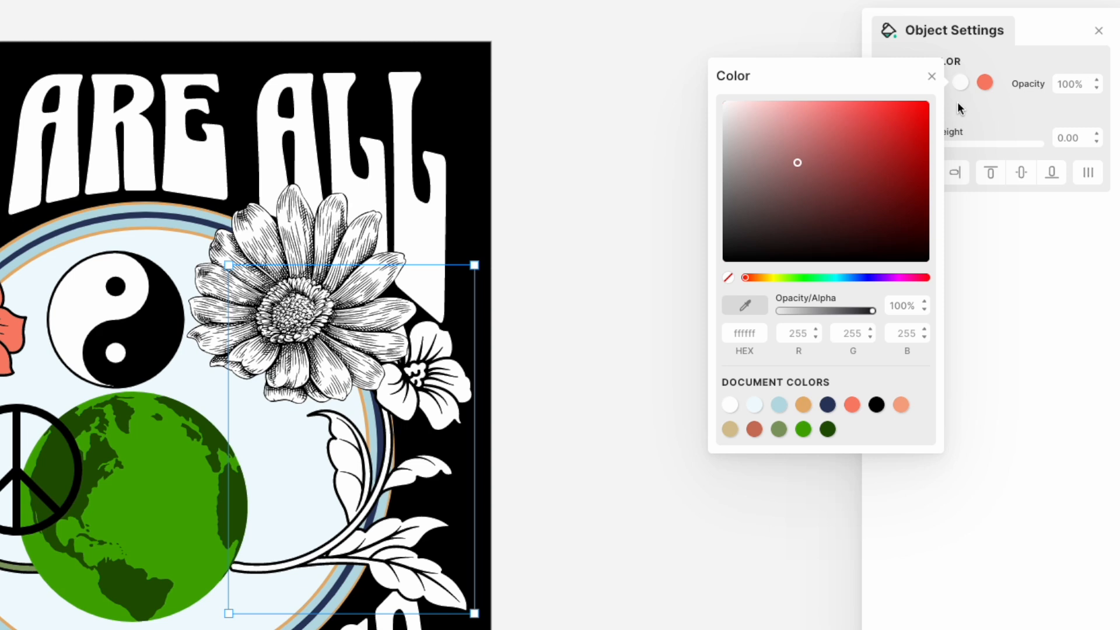
Shift the globe slightly to the right and recolour its oceans white and its continents black.
left_click(223, 461)
left_click_drag(175, 462, 218, 450)
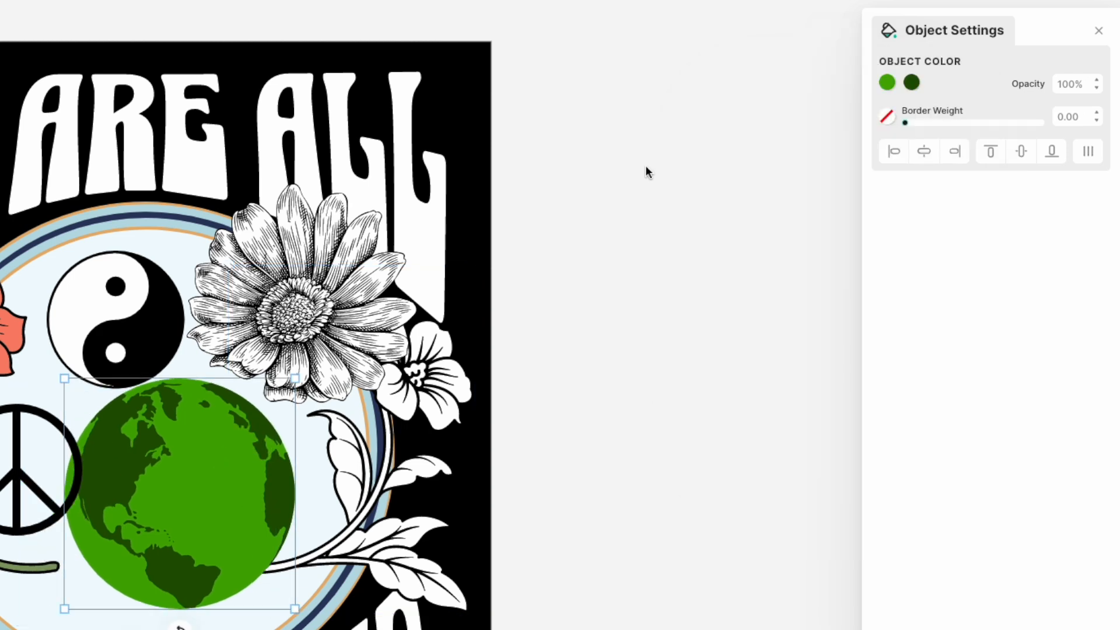
left_click(912, 82)
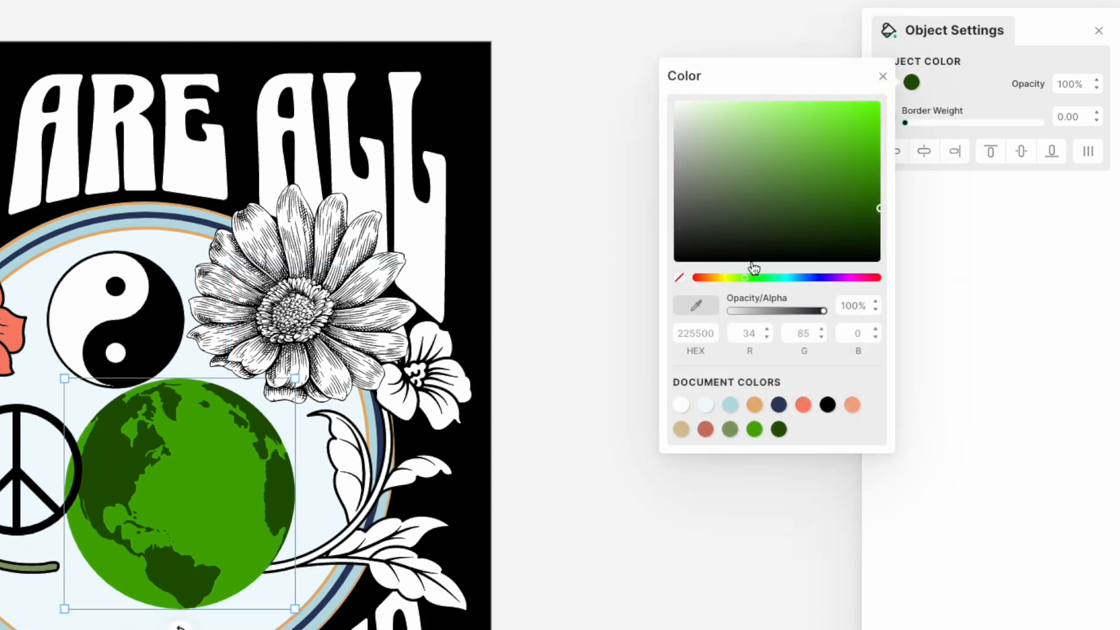
left_click(912, 83)
left_click(887, 83)
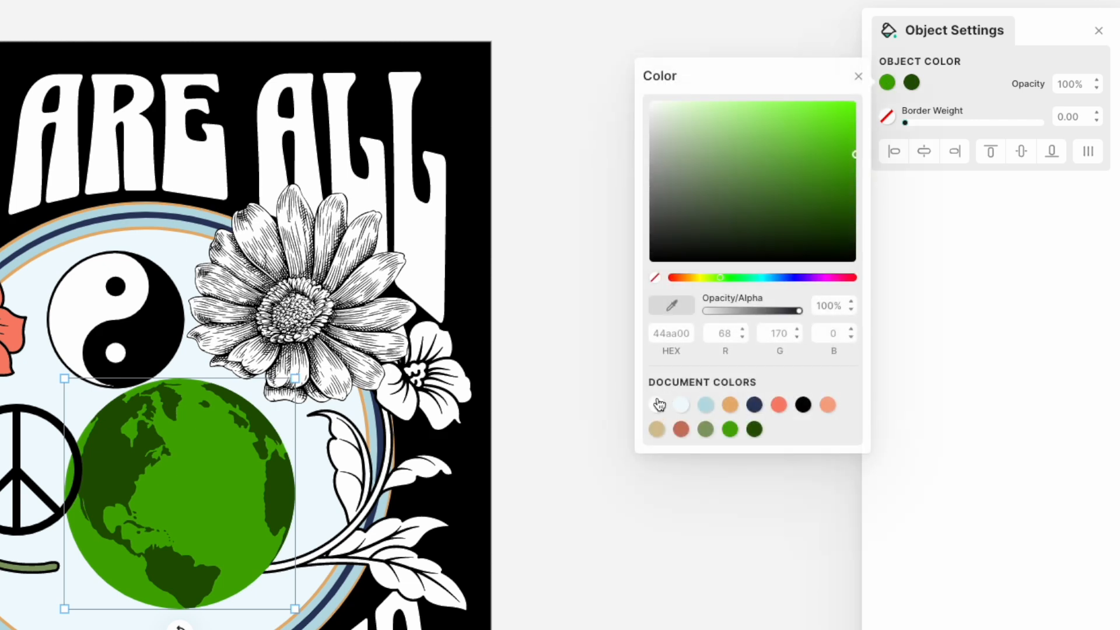
left_click(657, 405)
left_click(146, 435)
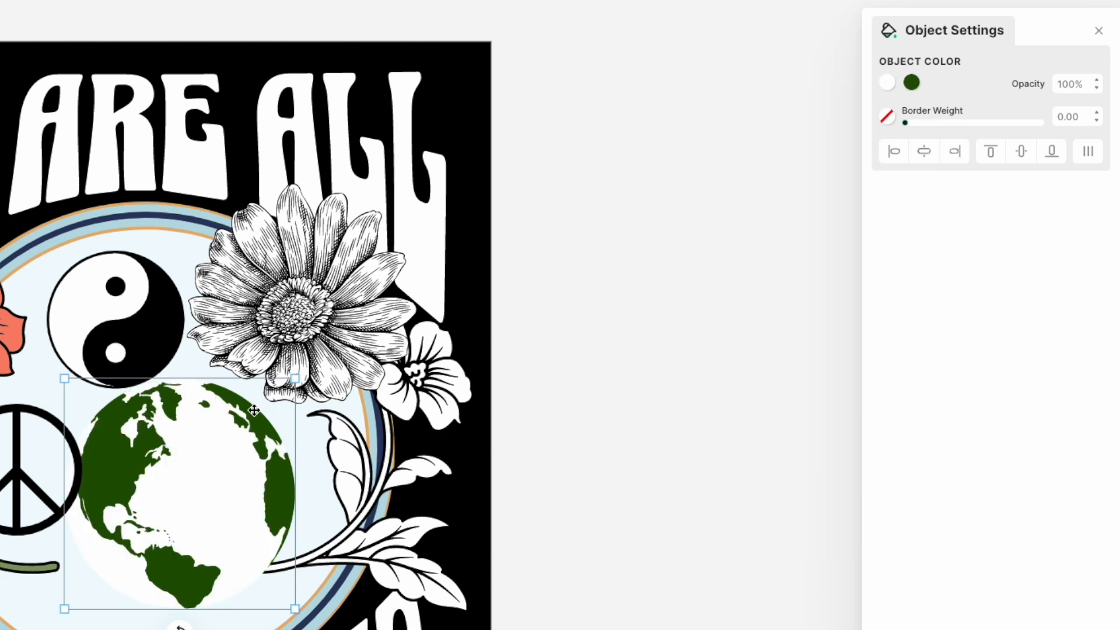
left_click(912, 82)
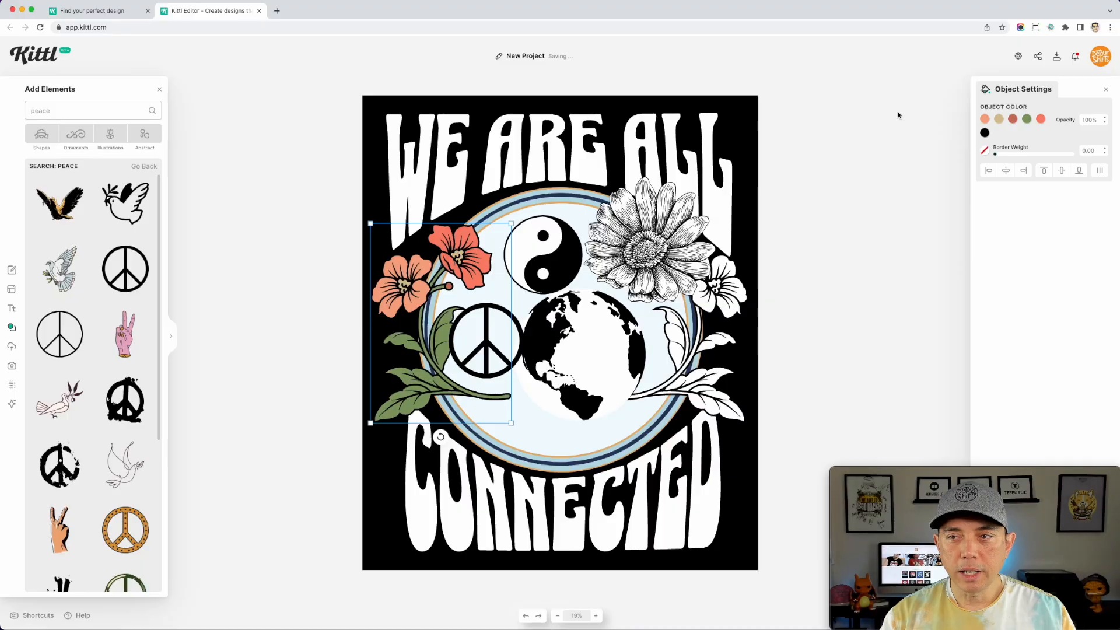
Change the peach blossom on the left floral branch to white.
left_click(985, 119)
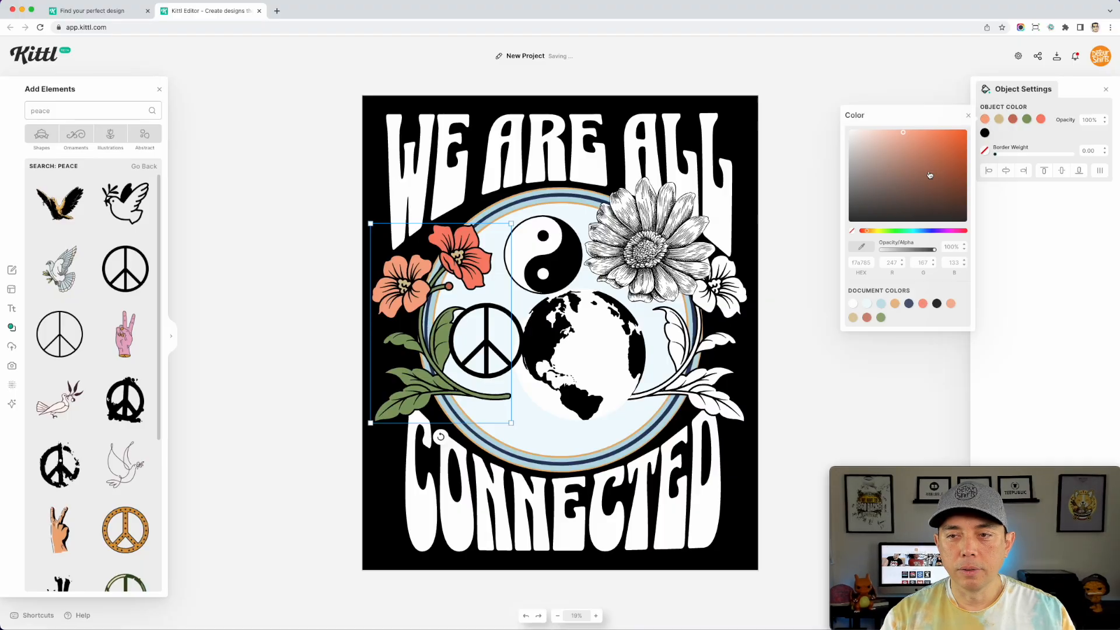
left_click(861, 305)
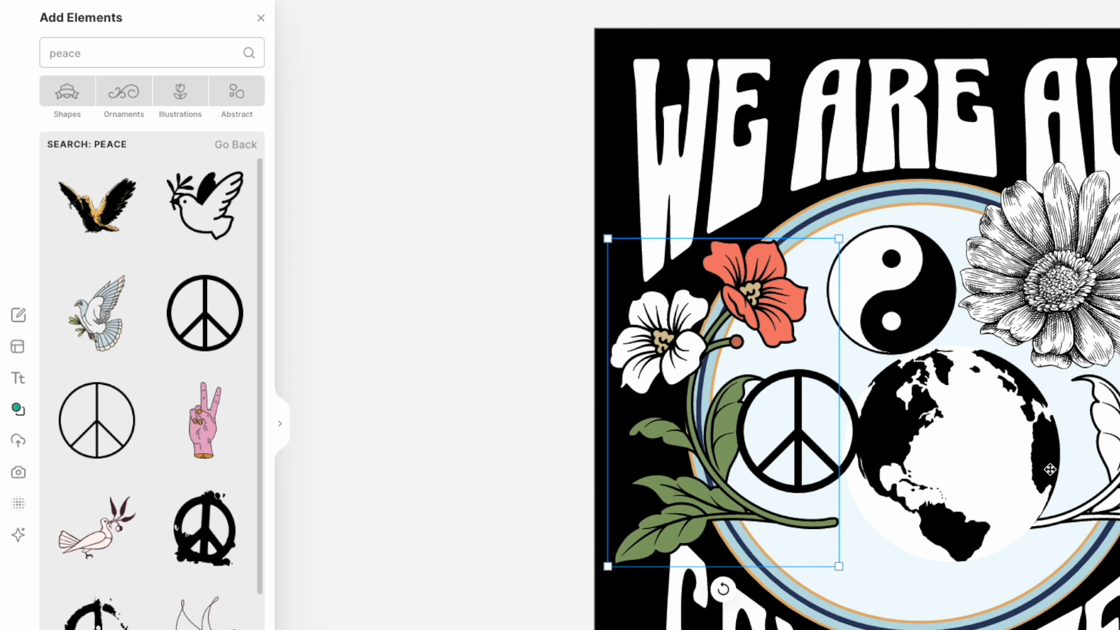
left_click(611, 354)
Move the globe up over the daisy and search the elements library for "mushroom".
left_click_drag(1001, 453, 1118, 304)
left_click(91, 53)
key("ctrl+a")
type("mu")
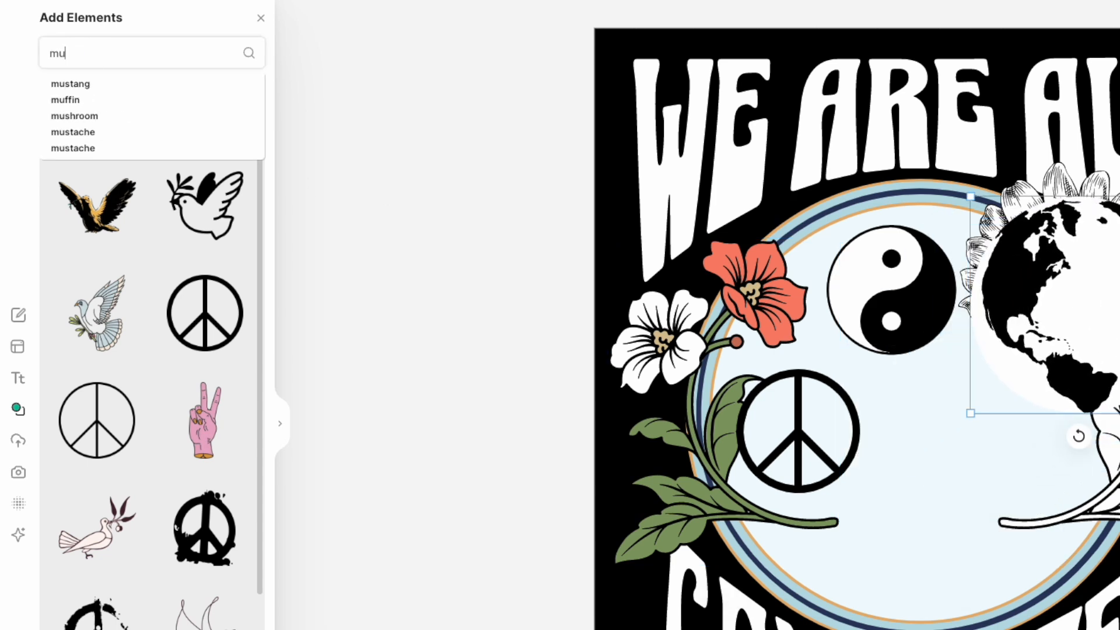
type("shroom")
key("Return")
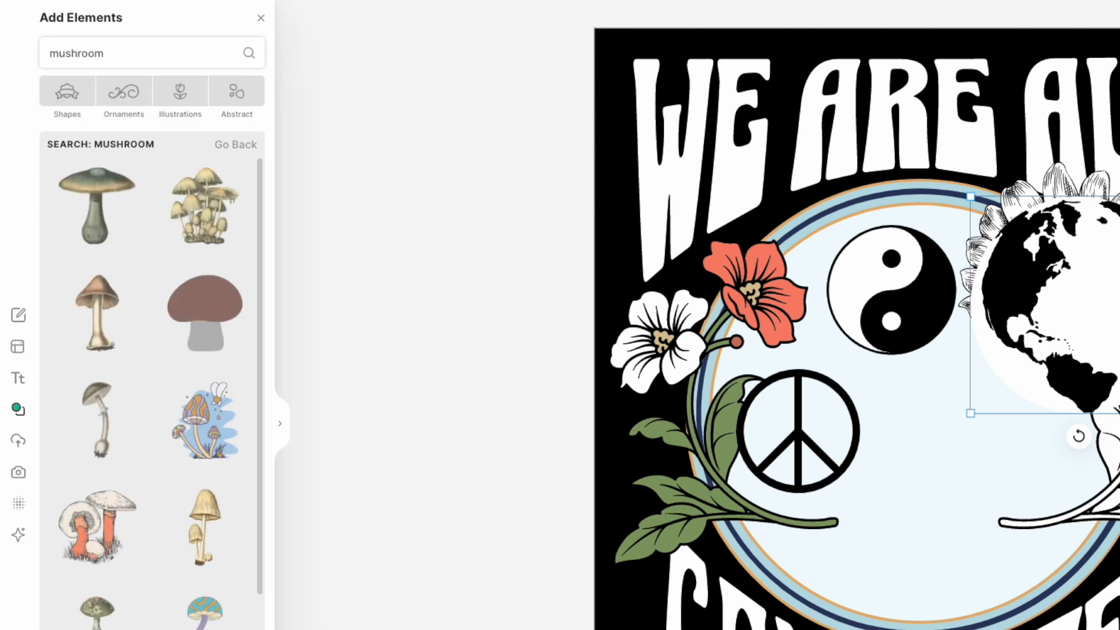
Add the mushroom cluster with orange-red stems to the design and place it in the lower middle of the badge.
scroll(202, 304, "down", 2)
left_click(112, 398)
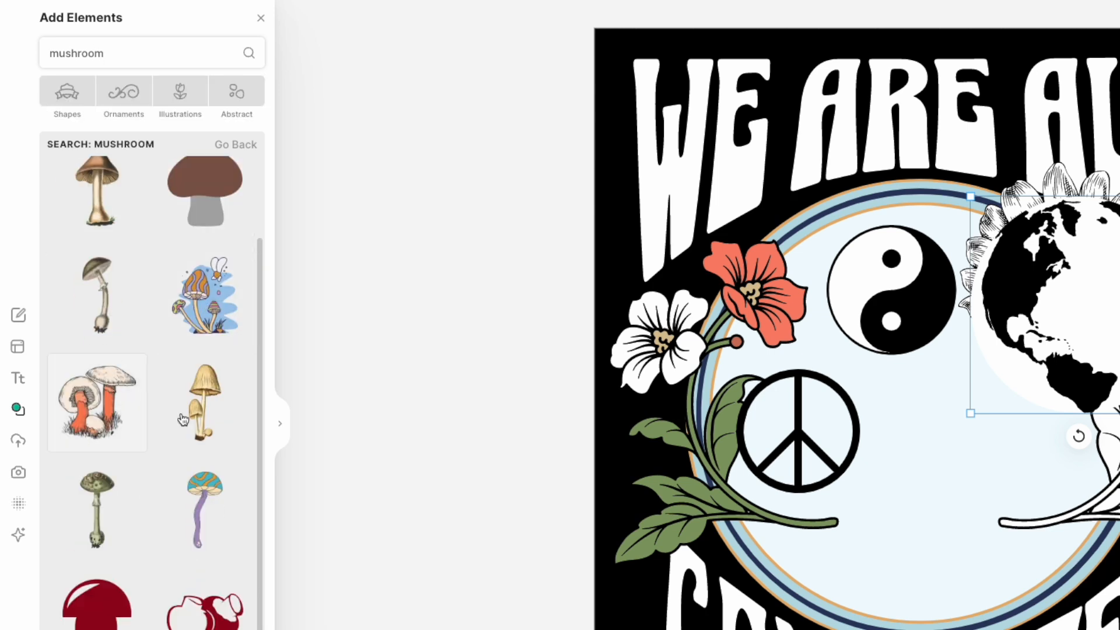
left_click_drag(952, 388, 966, 467)
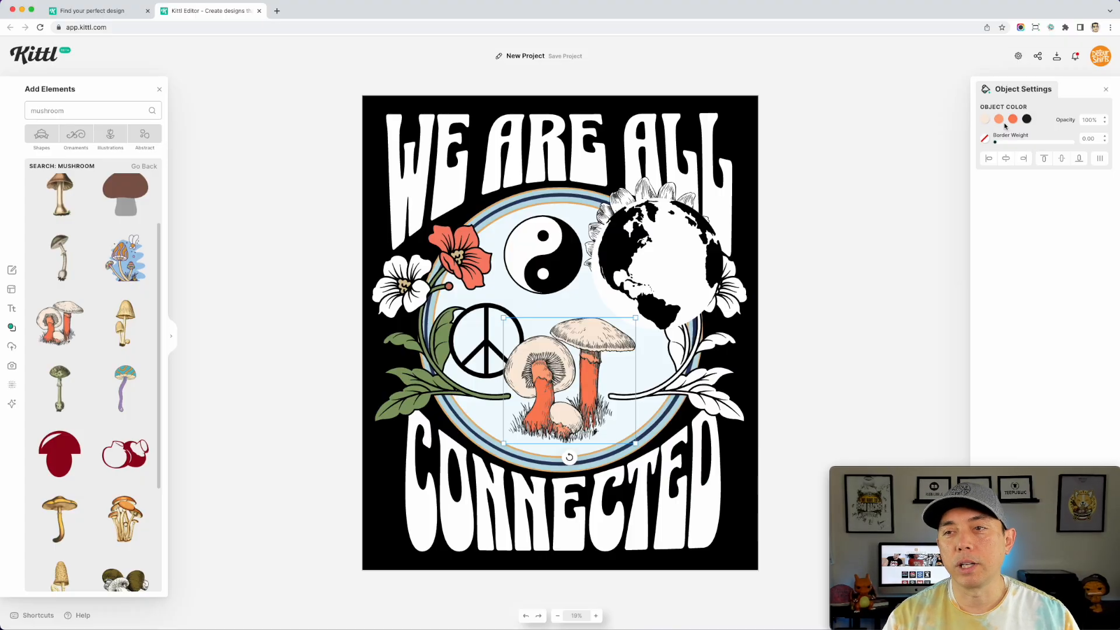
Set the mushroom cluster's cream and light-orange fills to white.
left_click(986, 120)
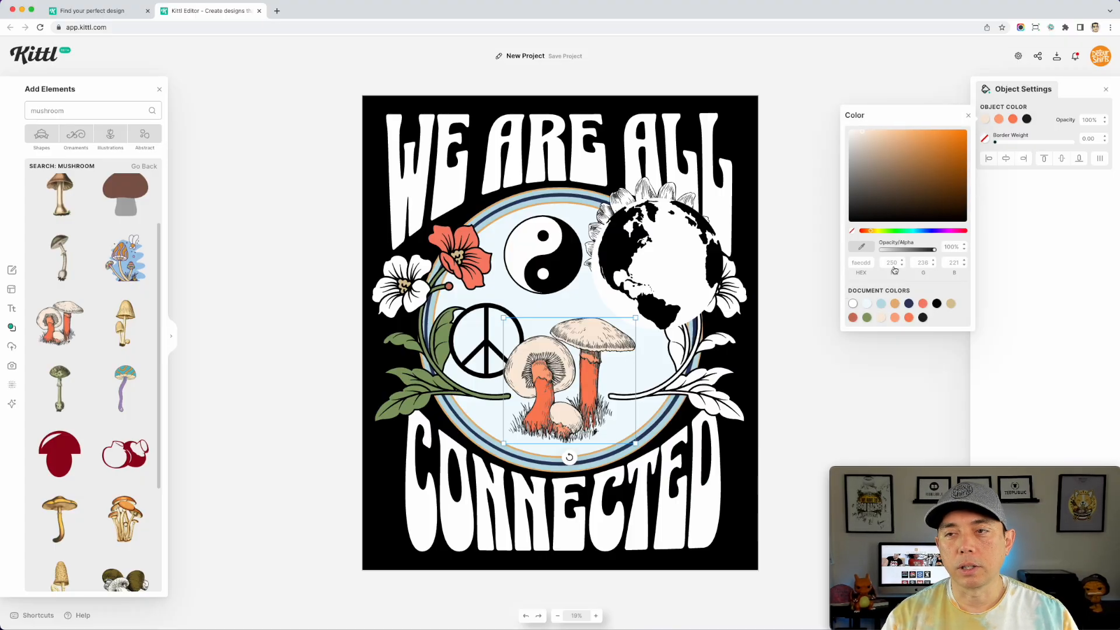
left_click(853, 304)
left_click(999, 119)
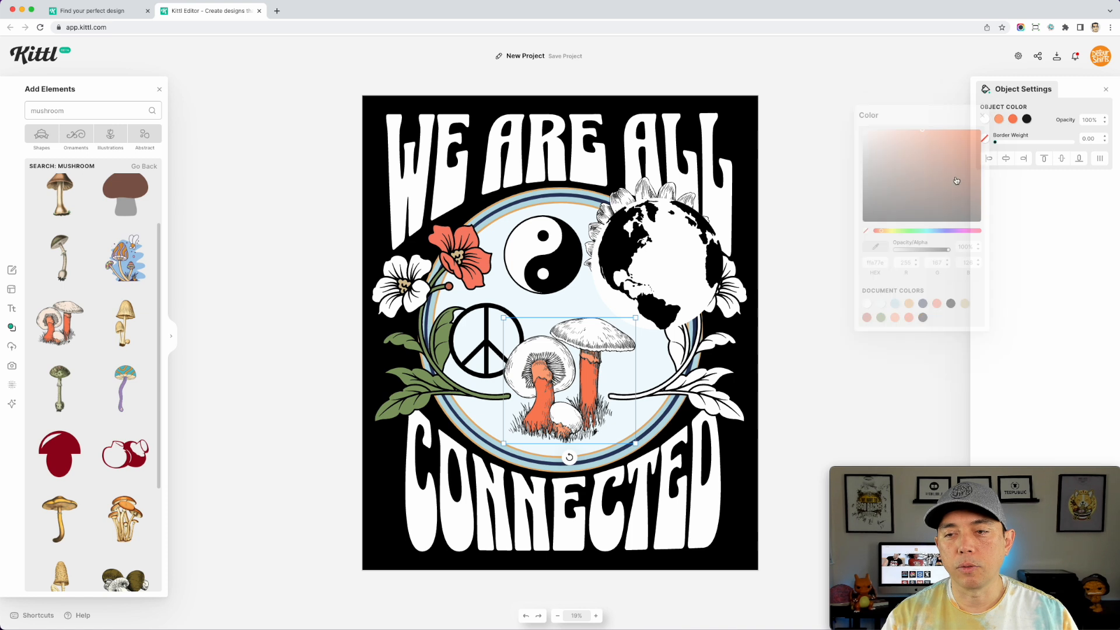
left_click(867, 304)
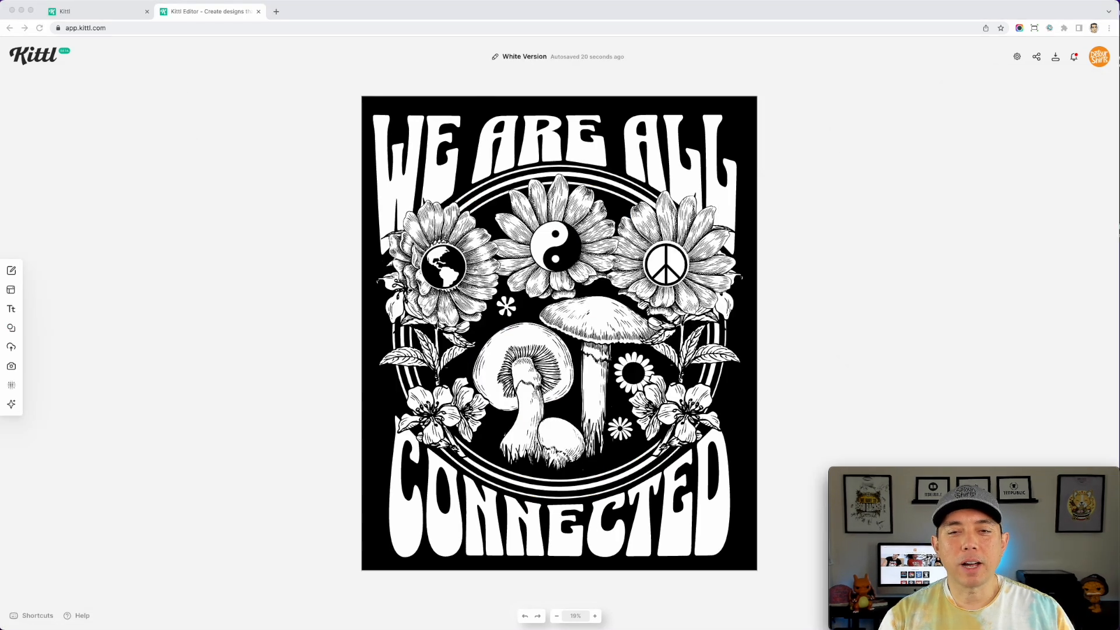
Examine the yin-yang daisy, globe, peace sign, left floral spray and mushrooms in the White Version design.
left_click(563, 241)
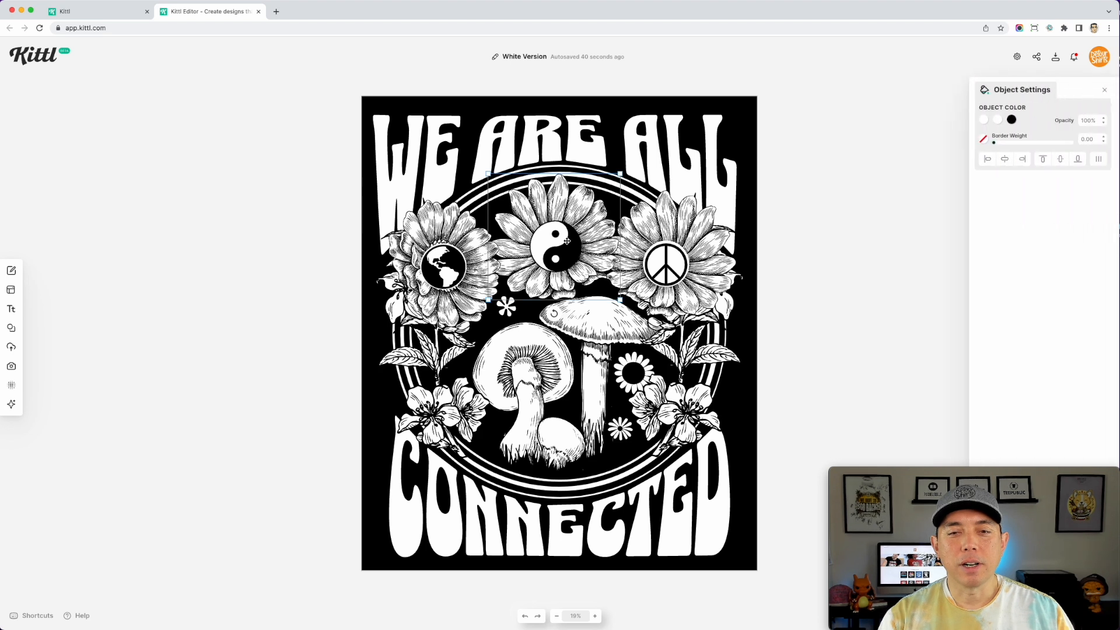
left_click(449, 259)
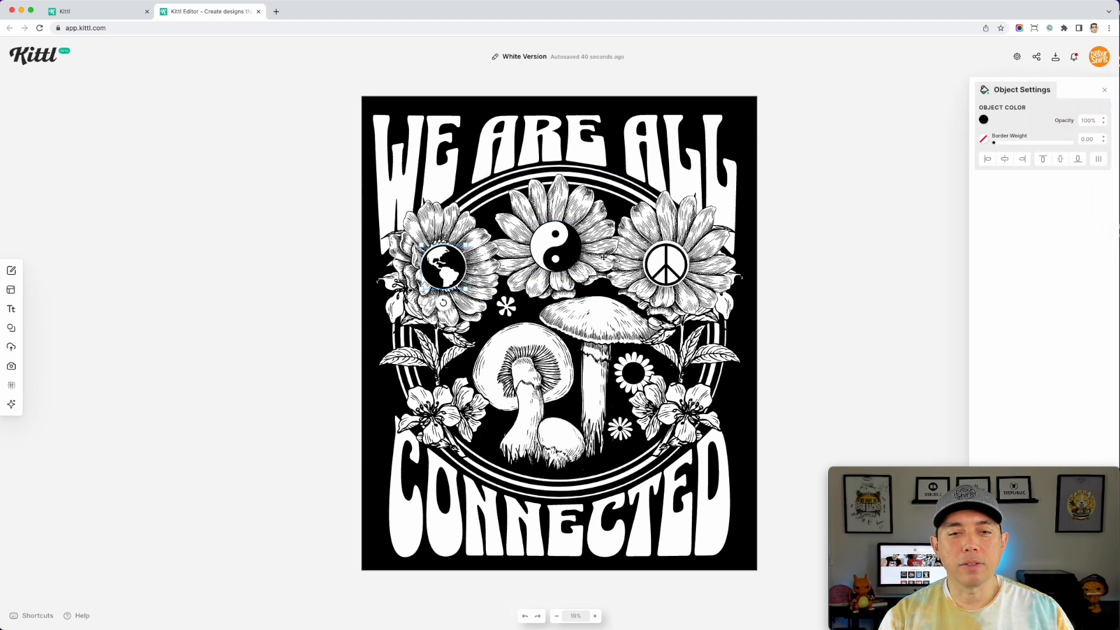
left_click(671, 262)
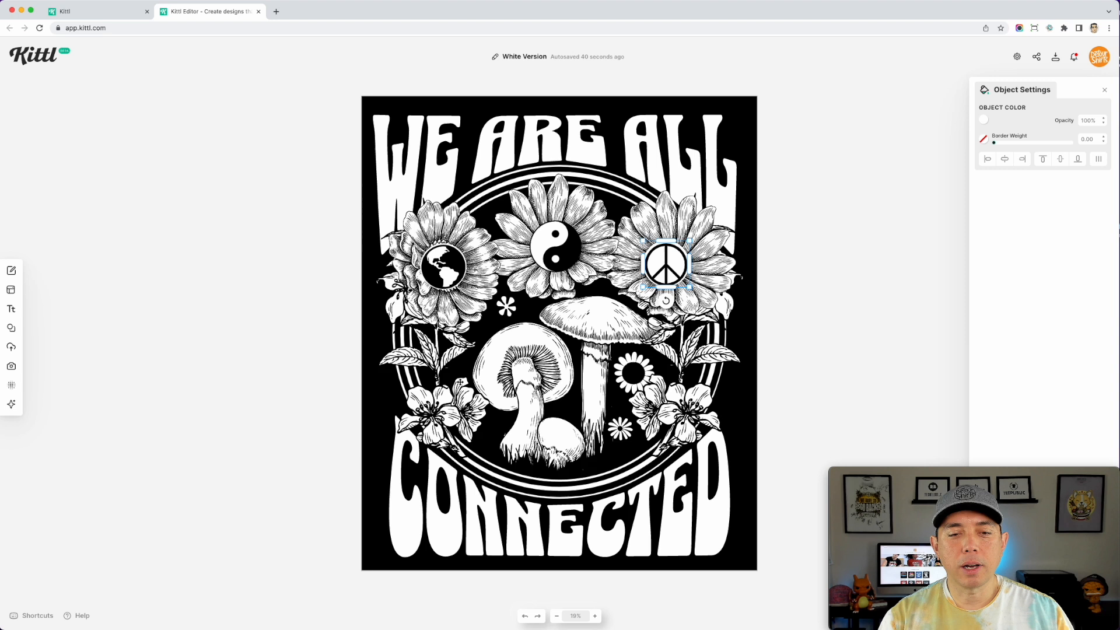
left_click(437, 410)
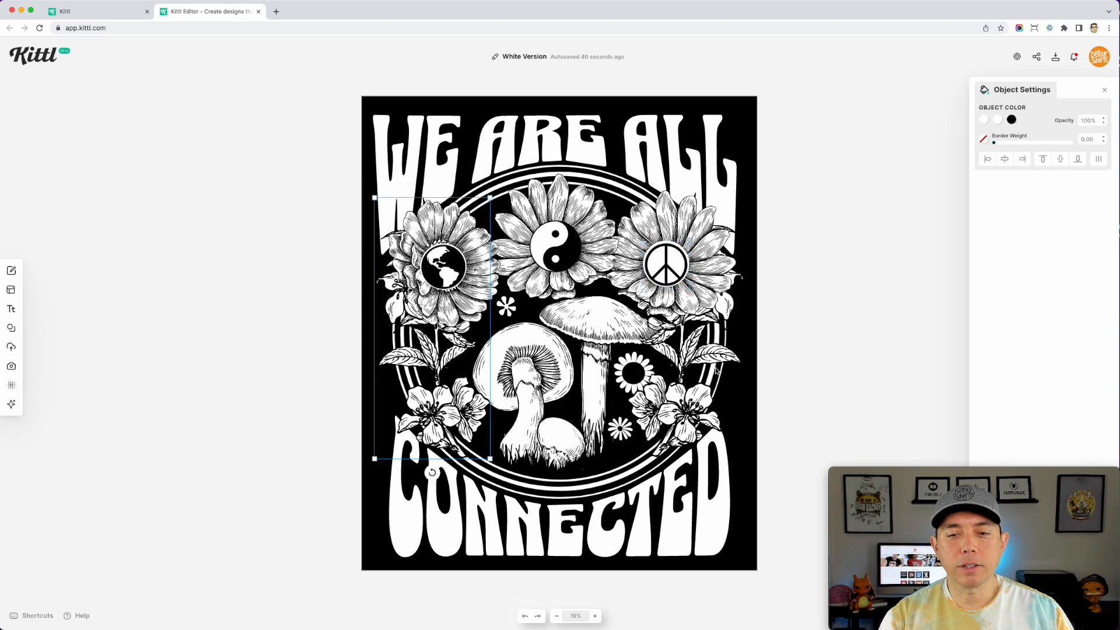
left_click(586, 316)
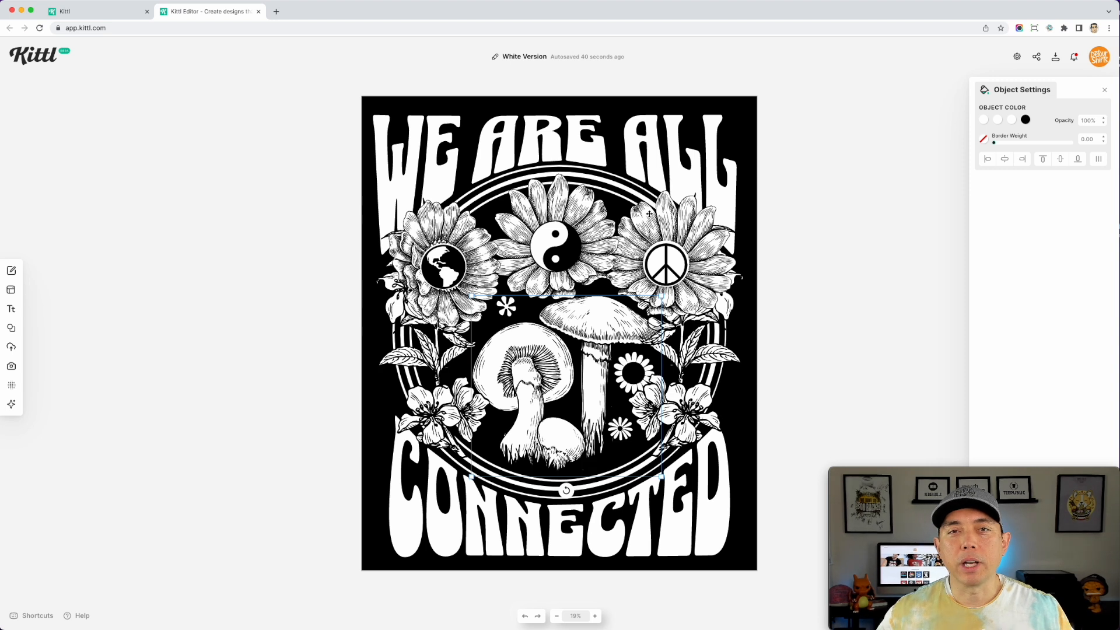
left_click(827, 160)
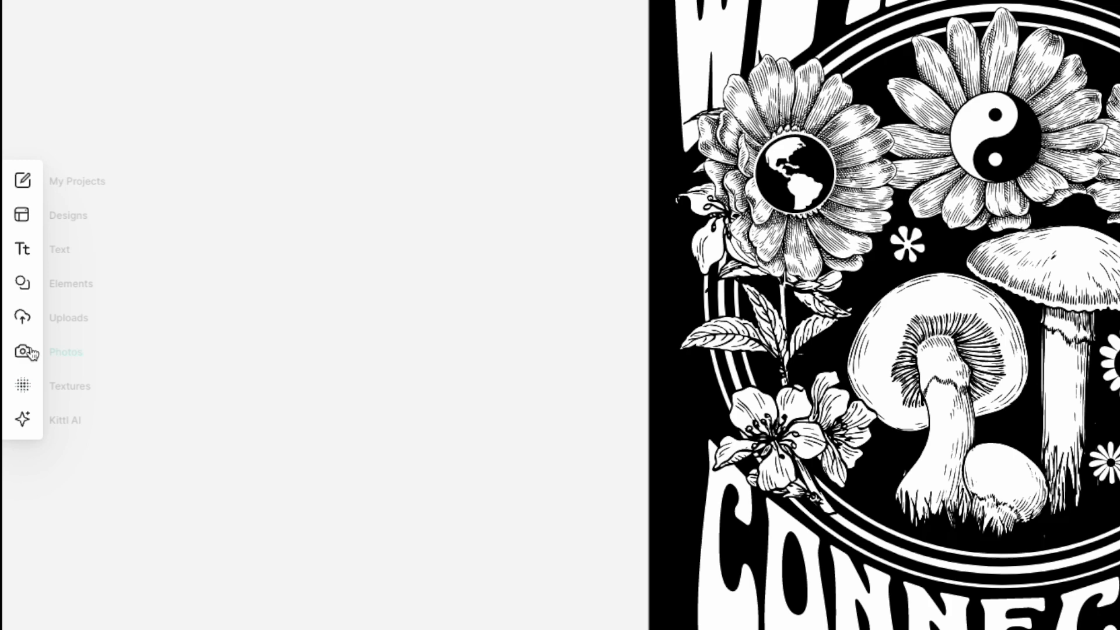
Search the photo library for "tie dye".
left_click(26, 353)
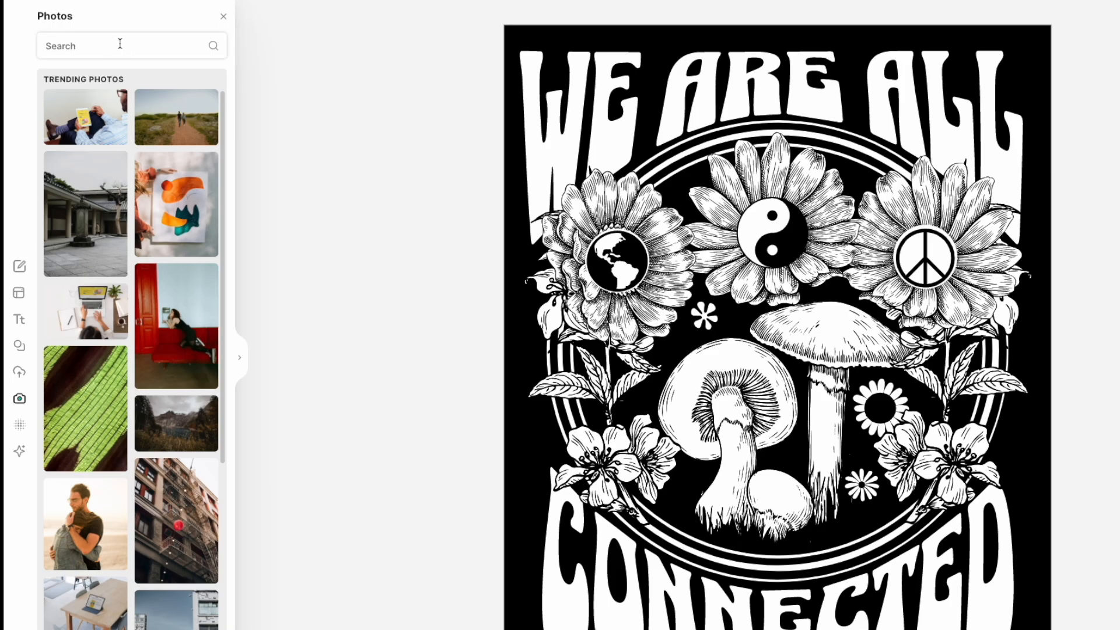
left_click(119, 43)
type("tie dye")
key("Return")
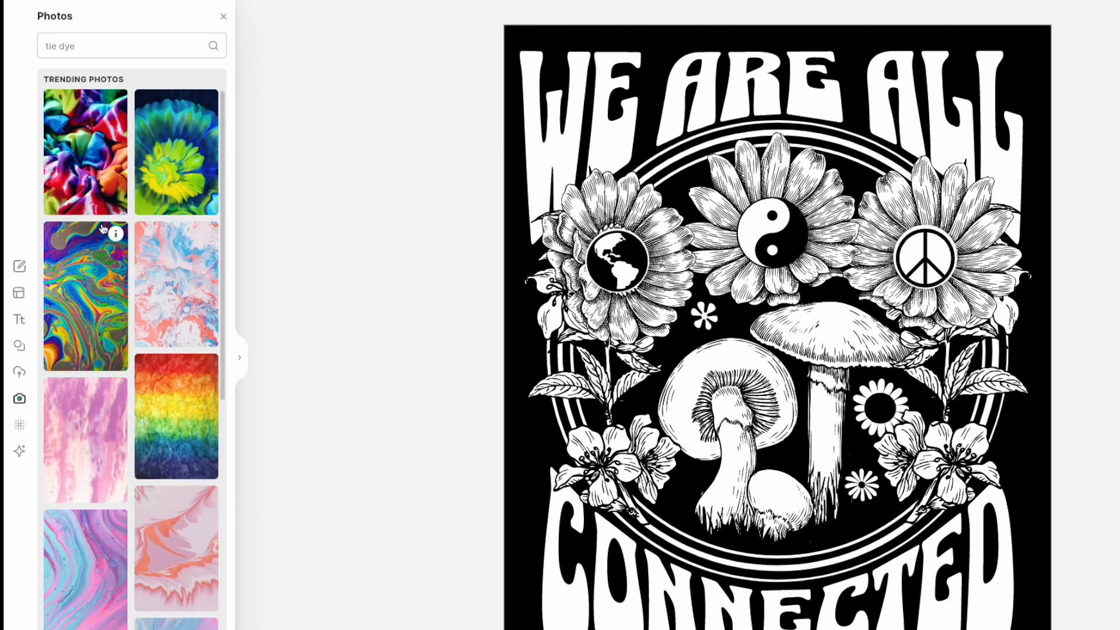
Add the crumpled-texture rainbow photo from the tie-dye results and enlarge it to cover most of the artboard.
scroll(129, 343, "down", 10)
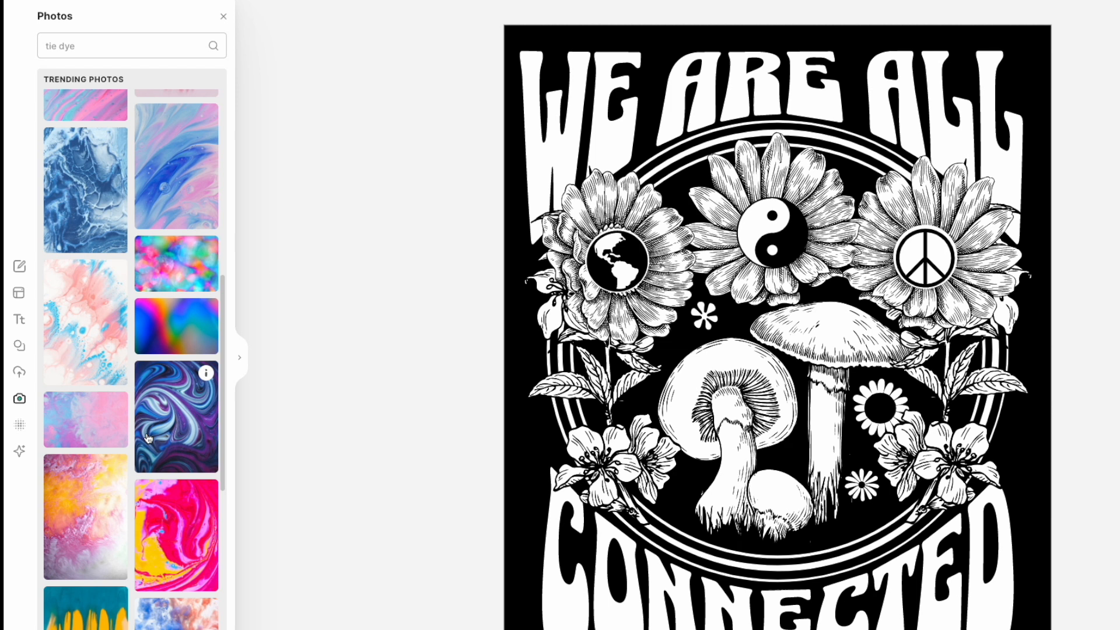
scroll(148, 438, "down", 4)
scroll(148, 438, "up", 9)
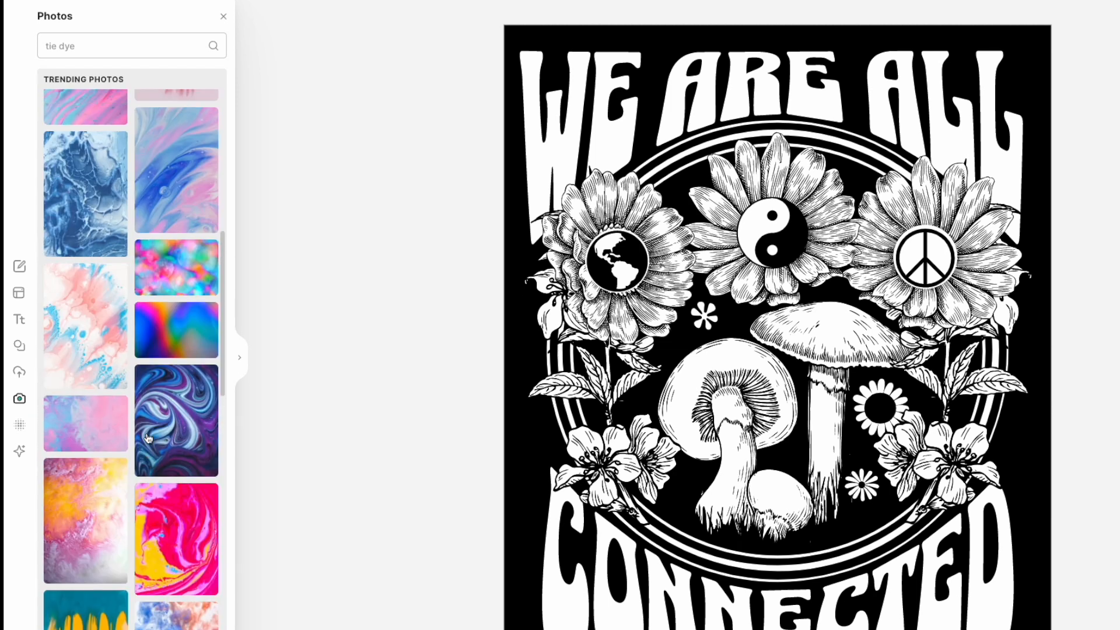
scroll(148, 438, "up", 4)
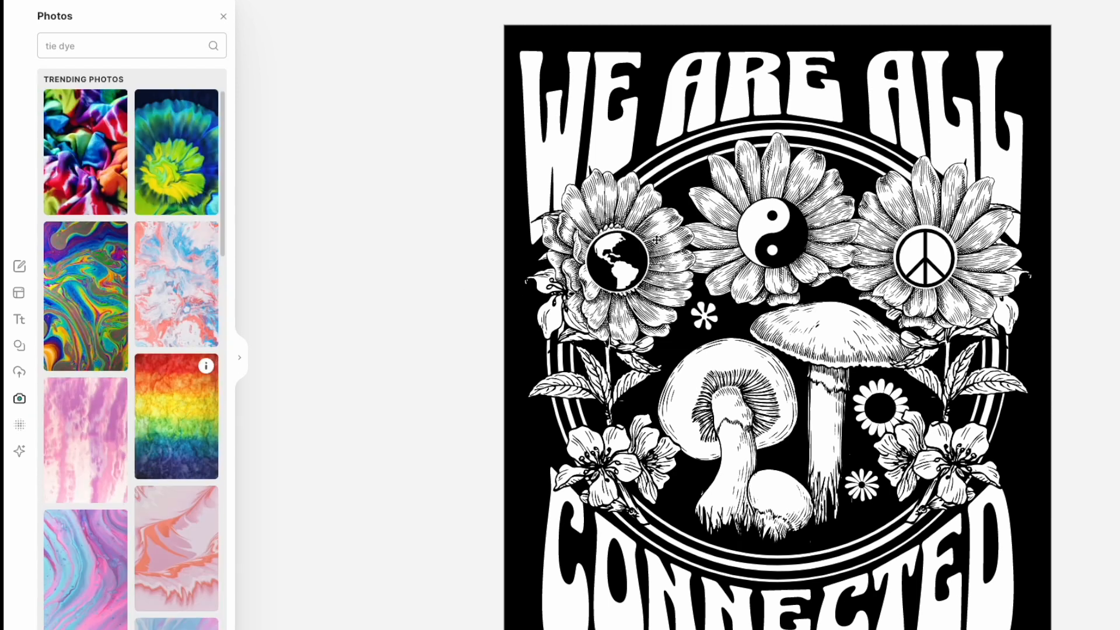
left_click_drag(817, 227, 627, 97)
left_click_drag(659, 260, 1037, 629)
left_click_drag(839, 396, 851, 370)
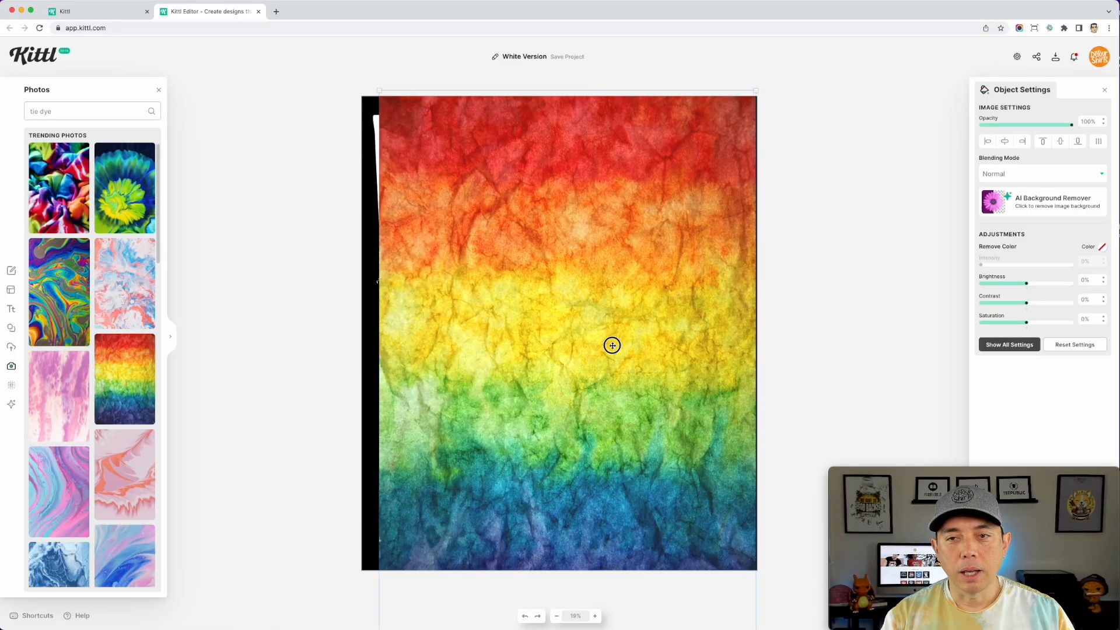
left_click_drag(613, 346, 605, 350)
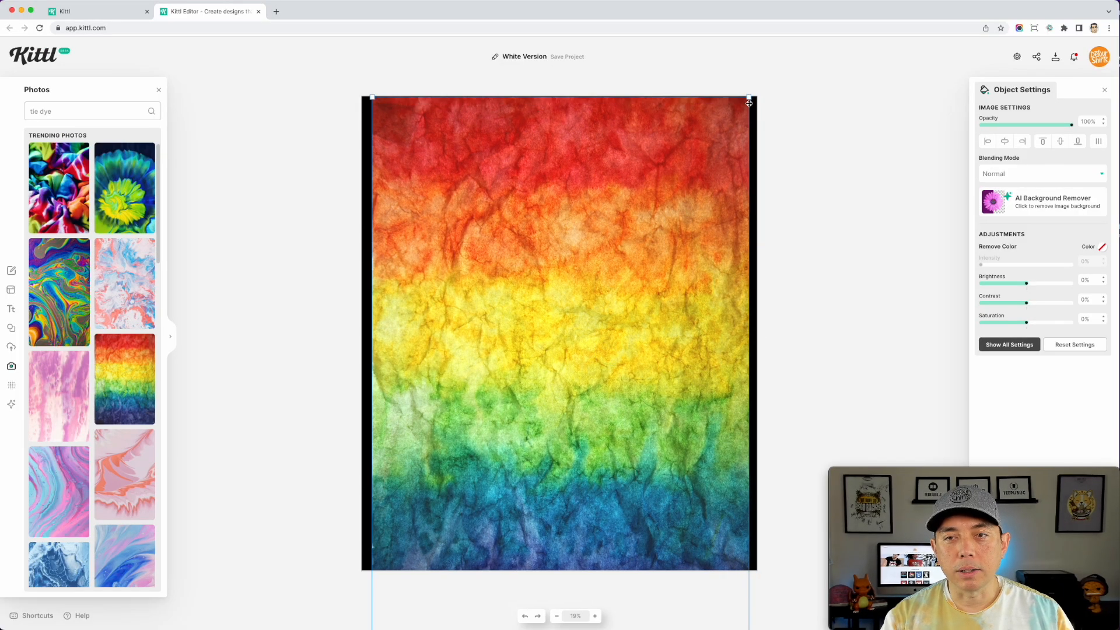
mouse_move(751, 98)
left_mouse_down()
mouse_move(763, 88)
mouse_move(753, 84)
left_mouse_up()
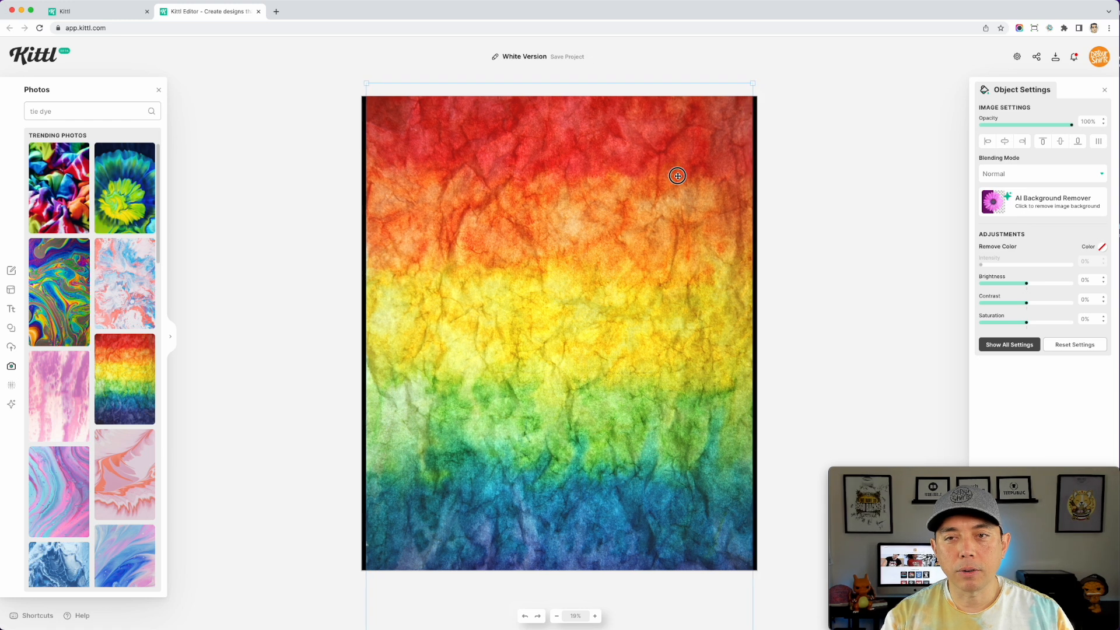
Centre the rainbow photo horizontally on the artboard and set its blending mode to Multiply.
left_click(1005, 141)
left_click(1014, 175)
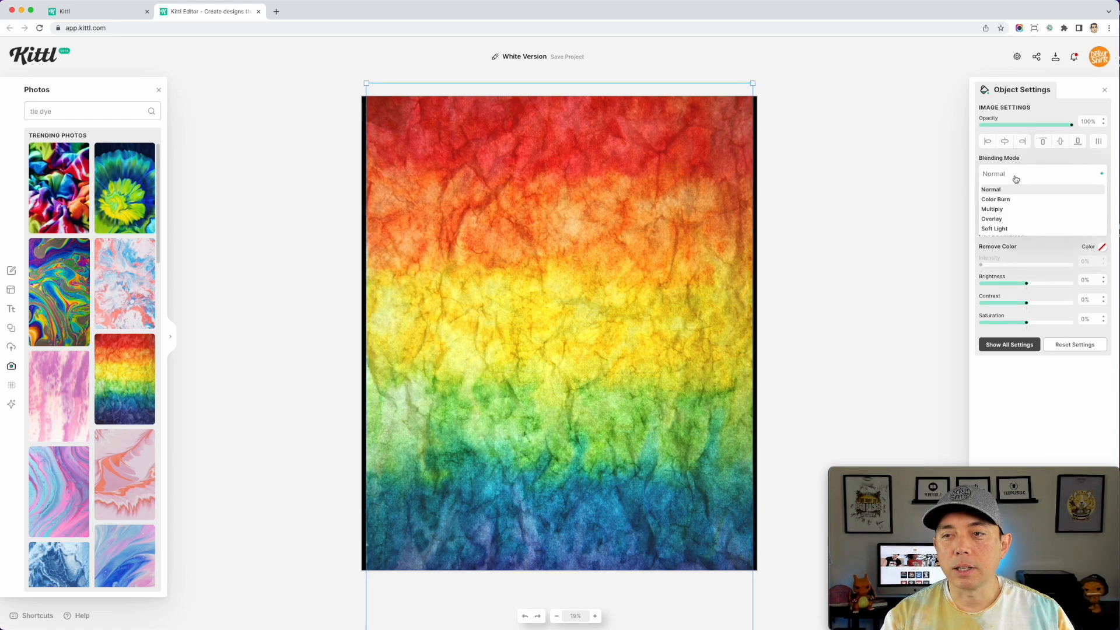
left_click(1005, 210)
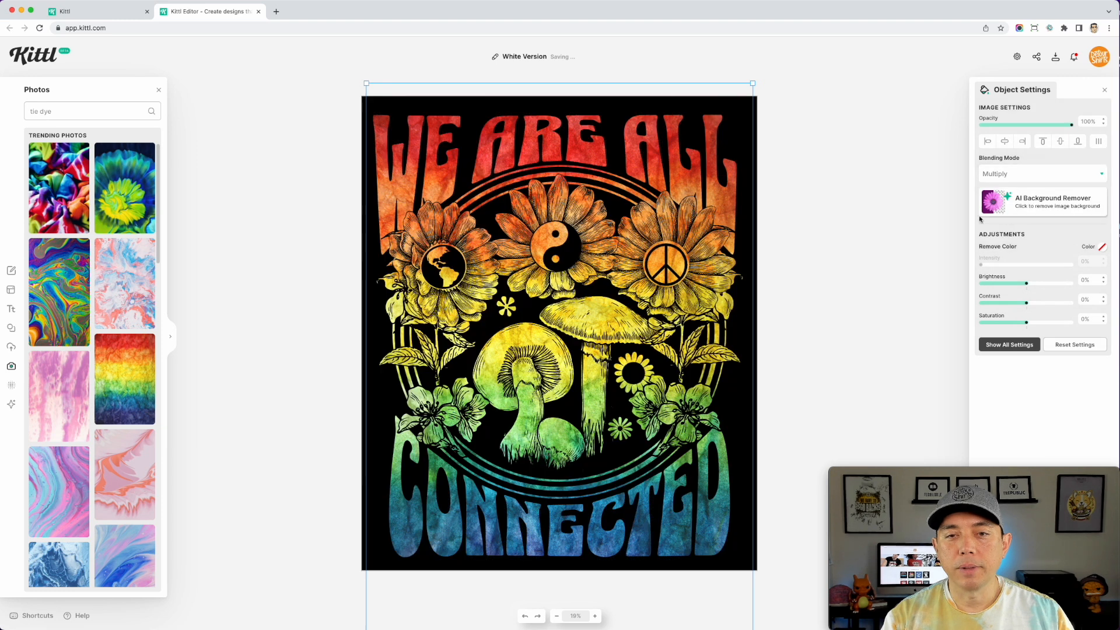
left_click(868, 158)
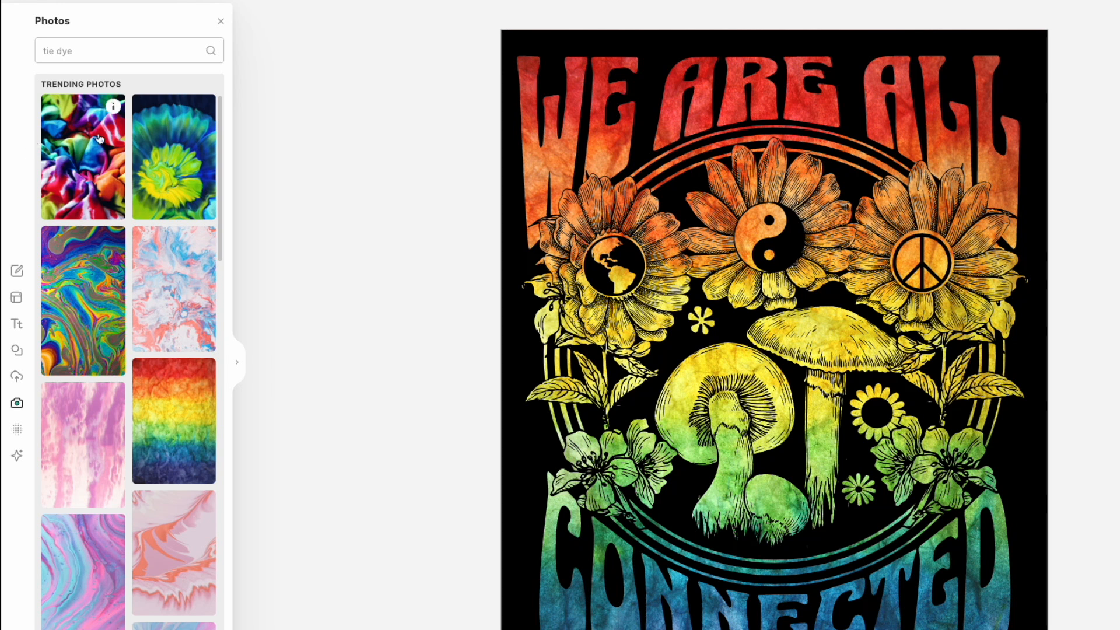
Search the photo library for "gradient" and delete the rainbow photo from the design.
left_click(79, 52)
triple_click(79, 52)
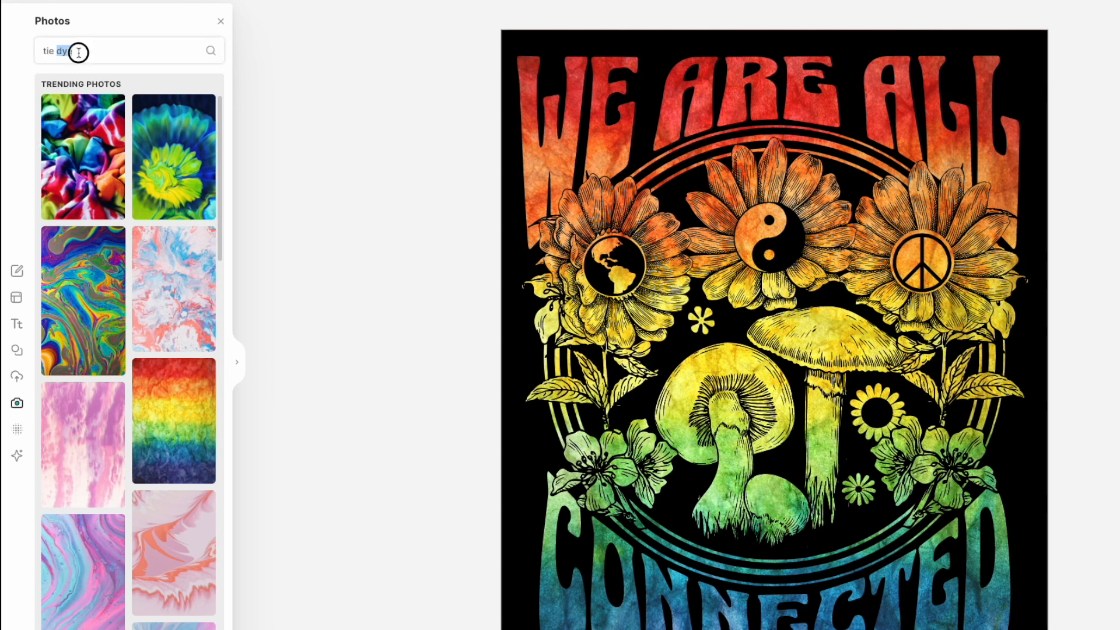
type("gradient")
key("Return")
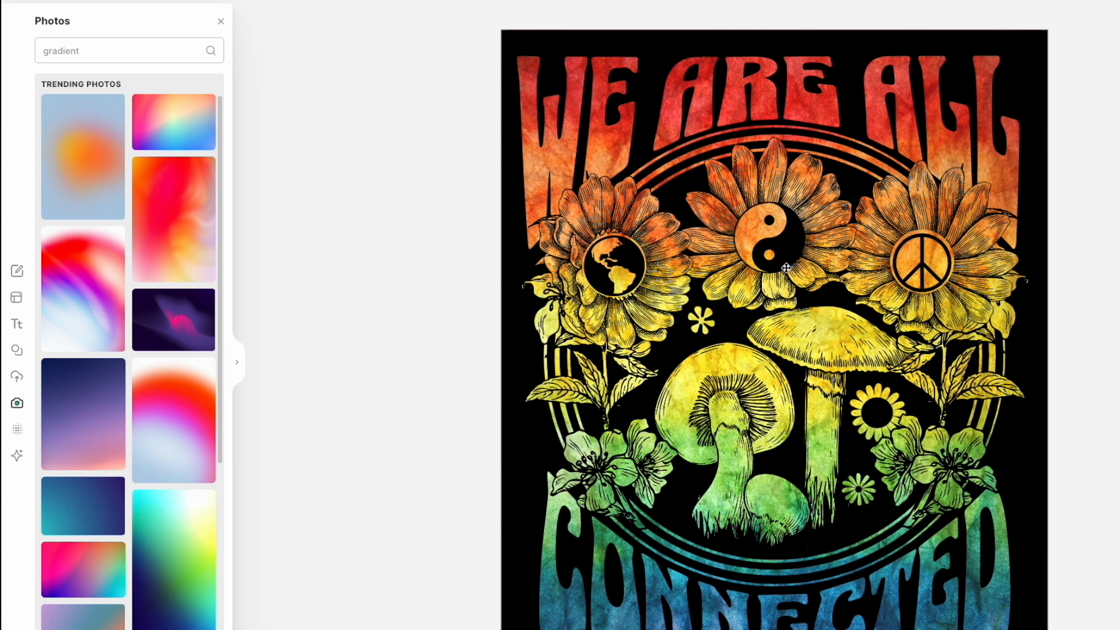
left_click(902, 105)
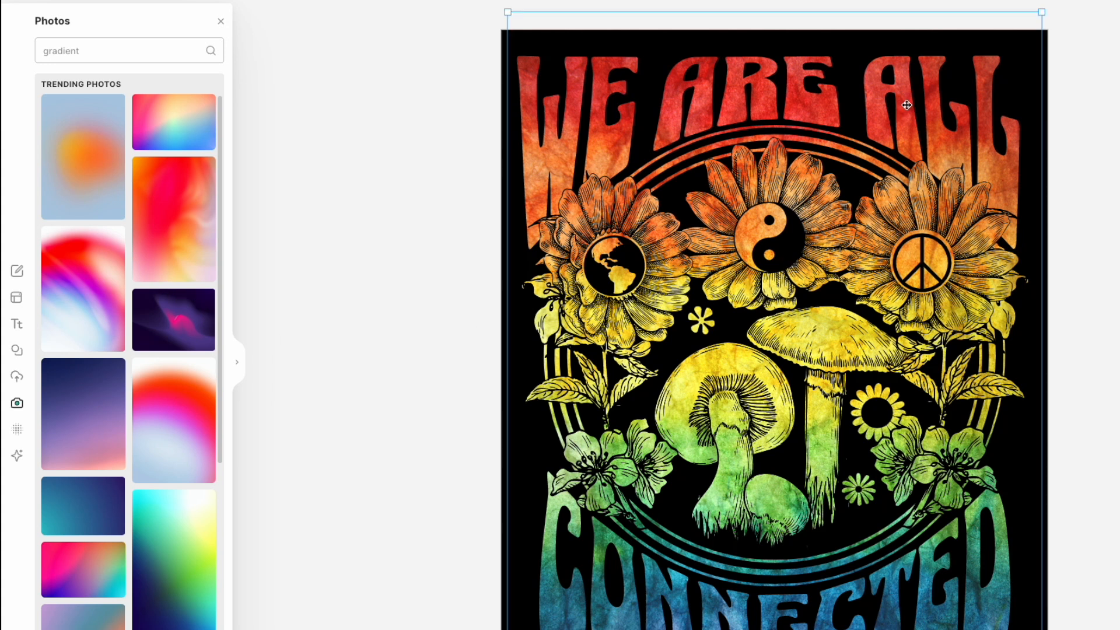
key("Delete")
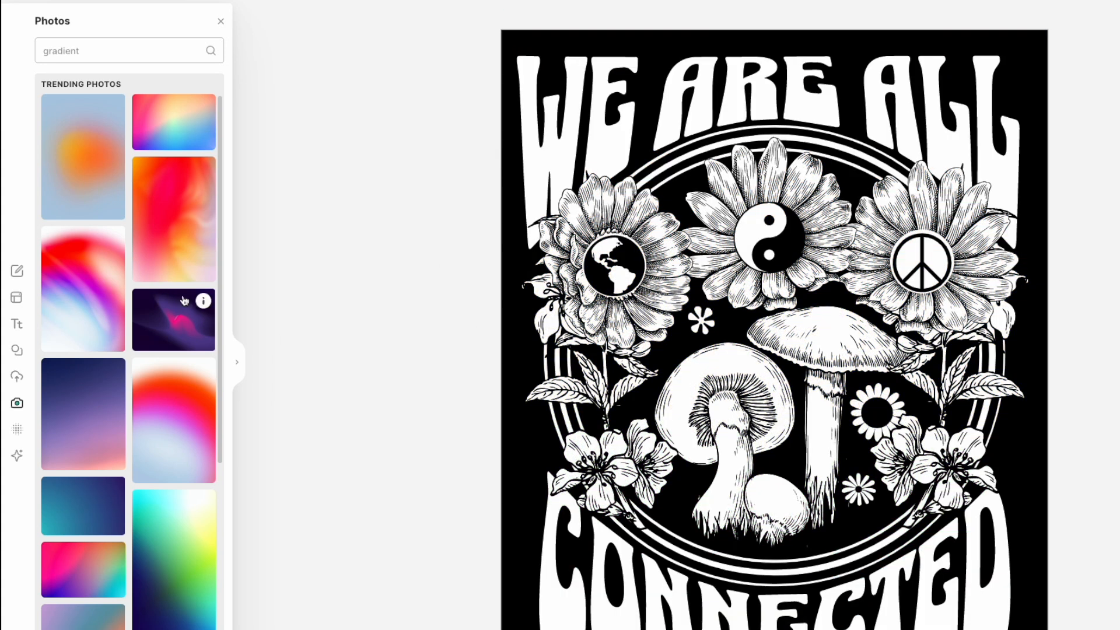
Add the blue-grey to orange sunset gradient photo and enlarge it to cover nearly the whole artboard.
scroll(154, 333, "down", 7)
scroll(152, 349, "down", 1)
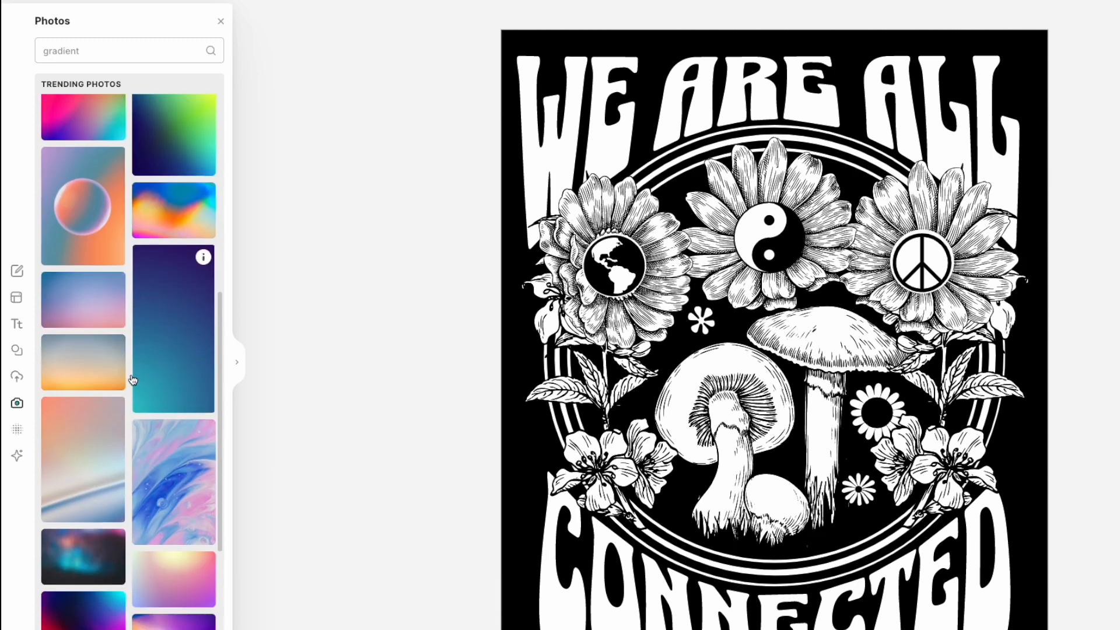
left_click(66, 364)
left_click_drag(838, 341, 638, 103)
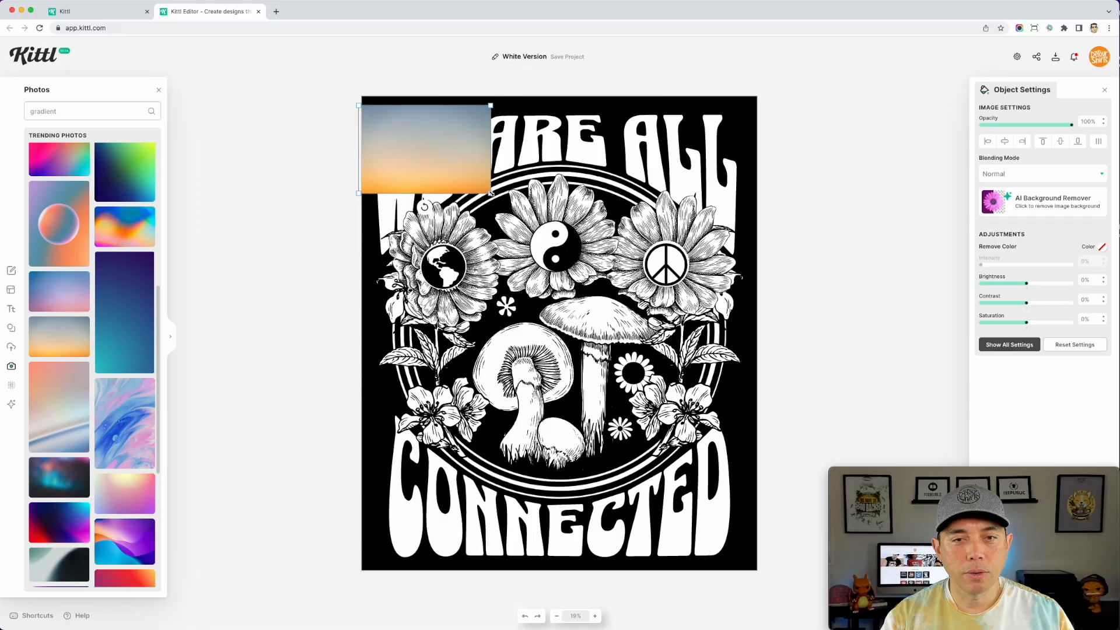
left_click_drag(683, 167, 1119, 617)
left_click_drag(973, 521, 1060, 546)
left_click_drag(589, 290, 498, 285)
Set the sunset gradient photo's blending mode to Multiply and deselect it.
left_click(1020, 173)
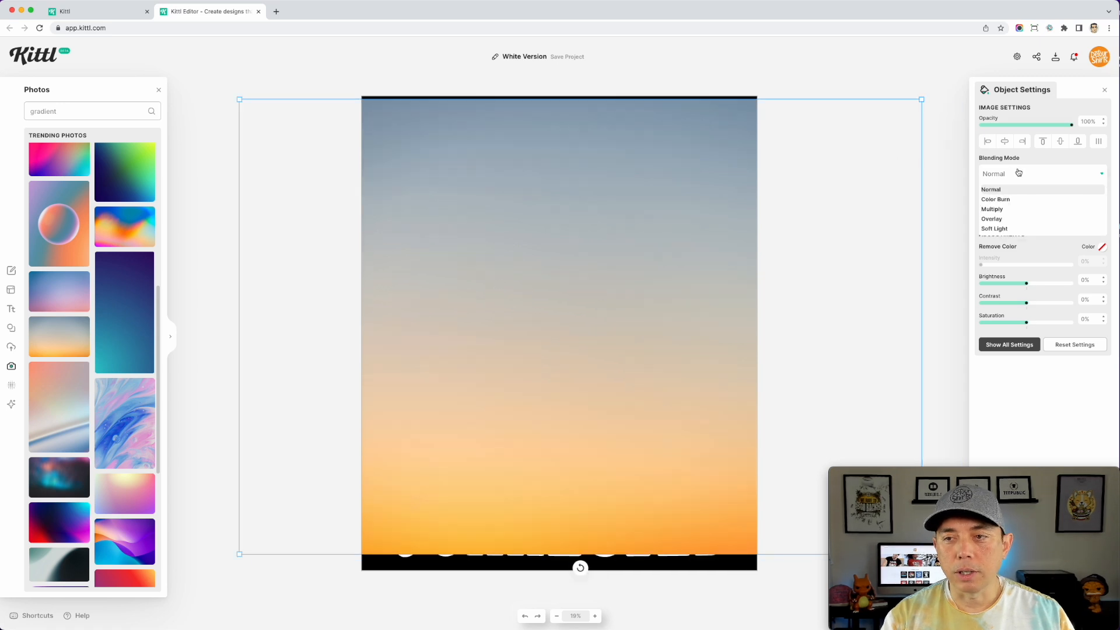
left_click(1003, 211)
left_click(613, 59)
left_click(713, 63)
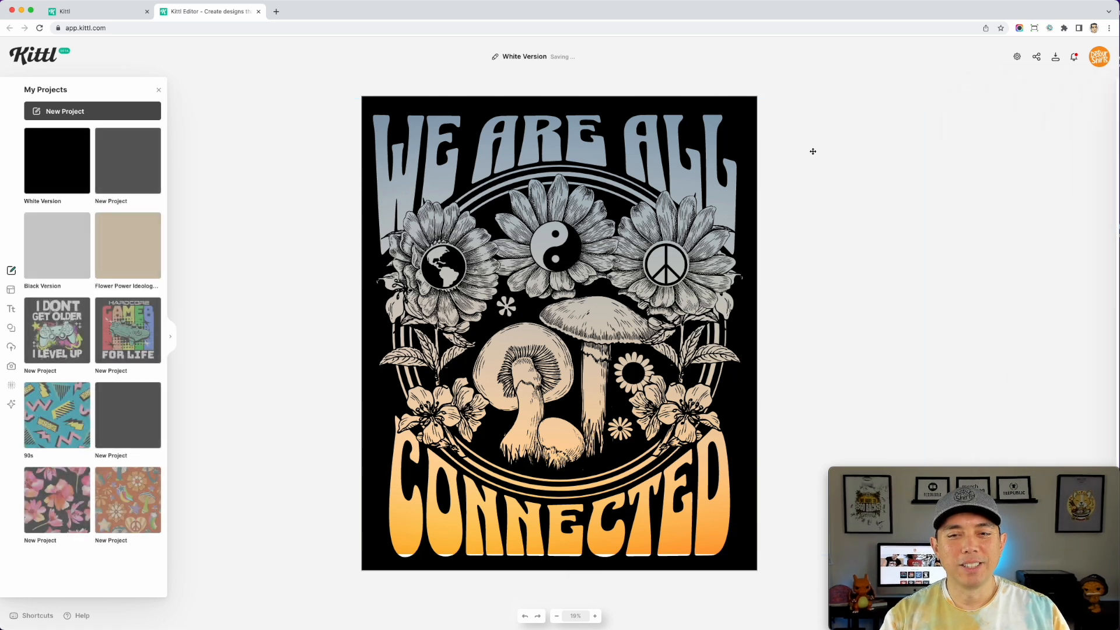
Delete the blue-to-orange sunset gradient photo from the design.
left_click(668, 410)
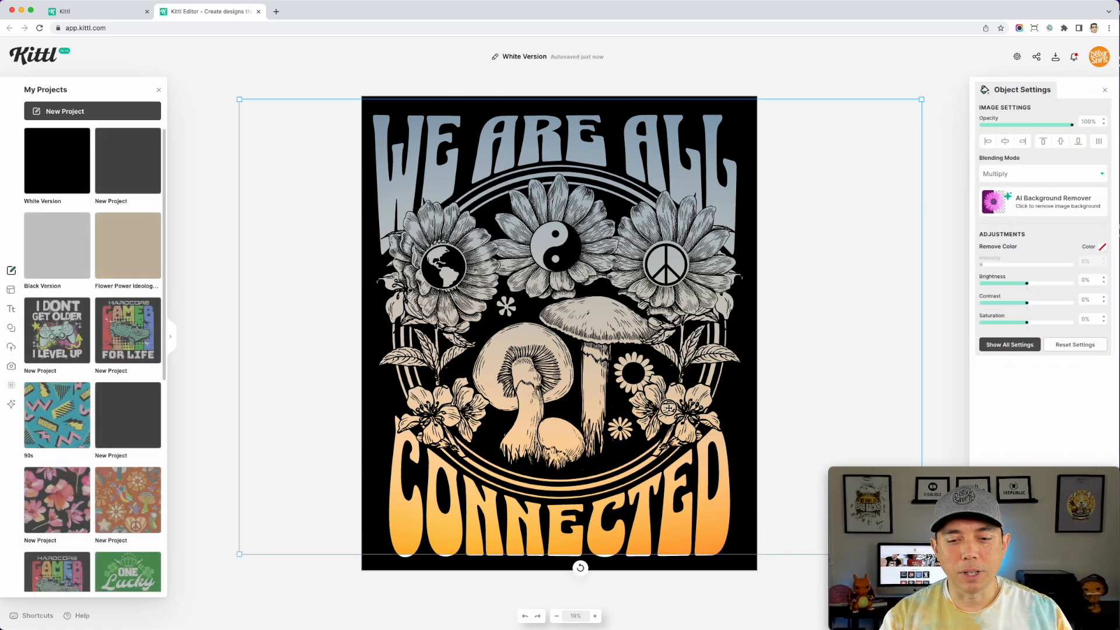
left_click(669, 65)
left_click(665, 166)
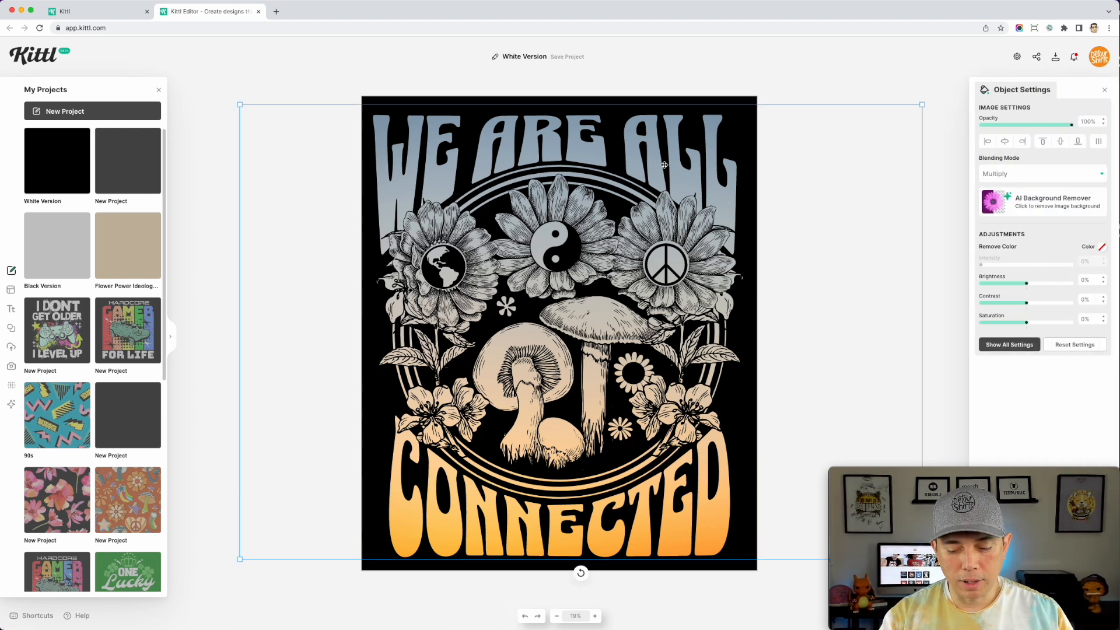
key("Delete")
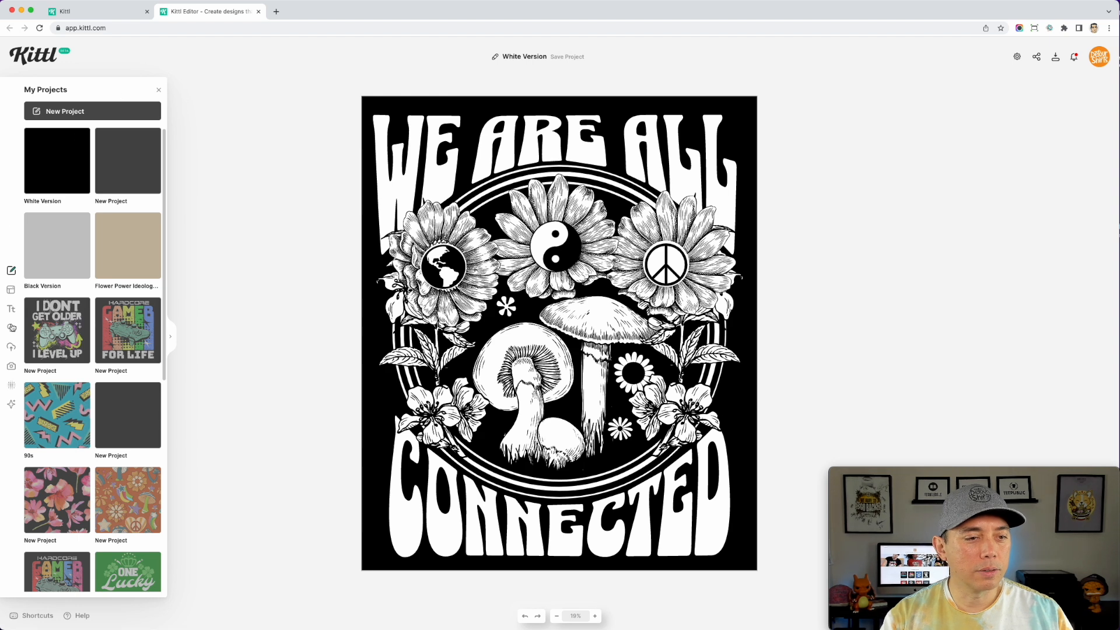
Add the grey gradient photo with the diagonal rainbow streak from the photo library and place it near the artboard's upper-left corner.
left_click(11, 367)
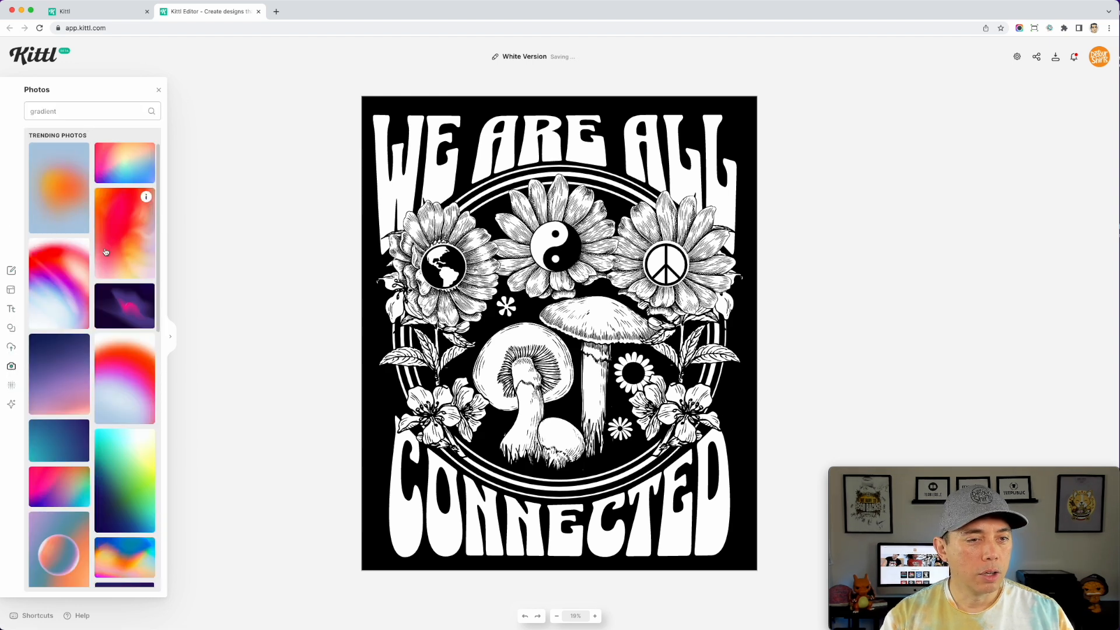
scroll(105, 252, "down", 1)
scroll(105, 252, "down", 1)
scroll(106, 252, "down", 8)
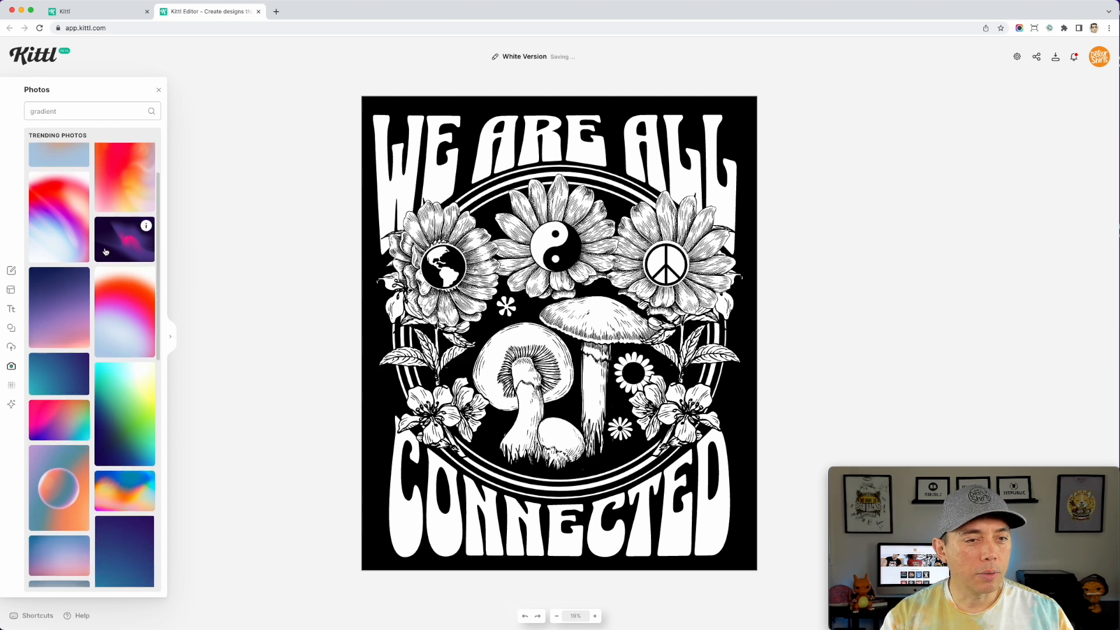
scroll(105, 252, "down", 6)
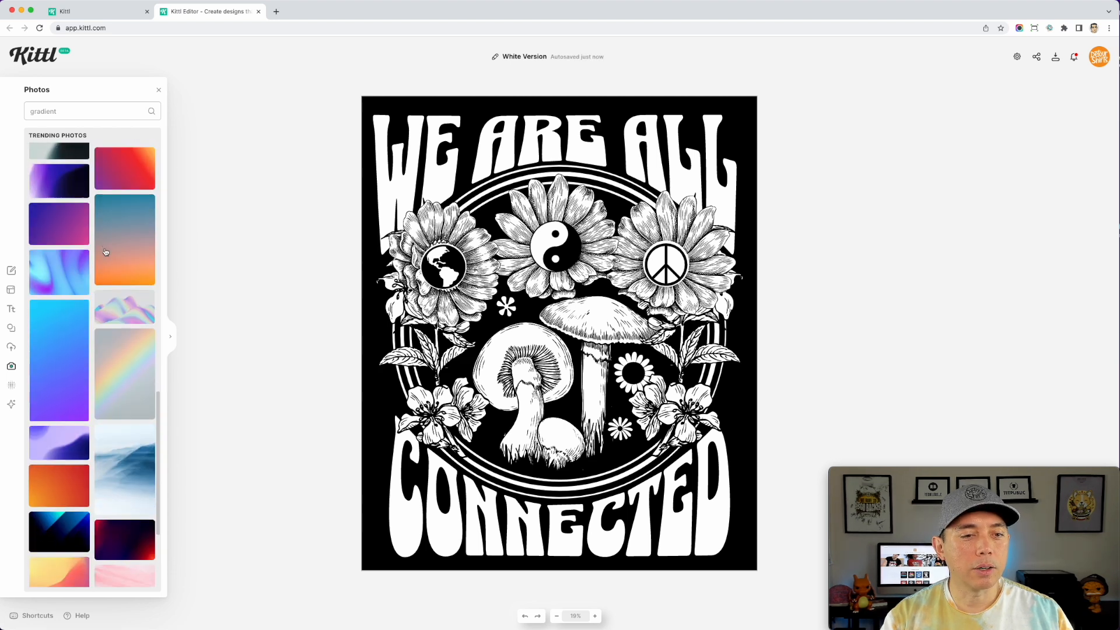
scroll(105, 252, "up", 3)
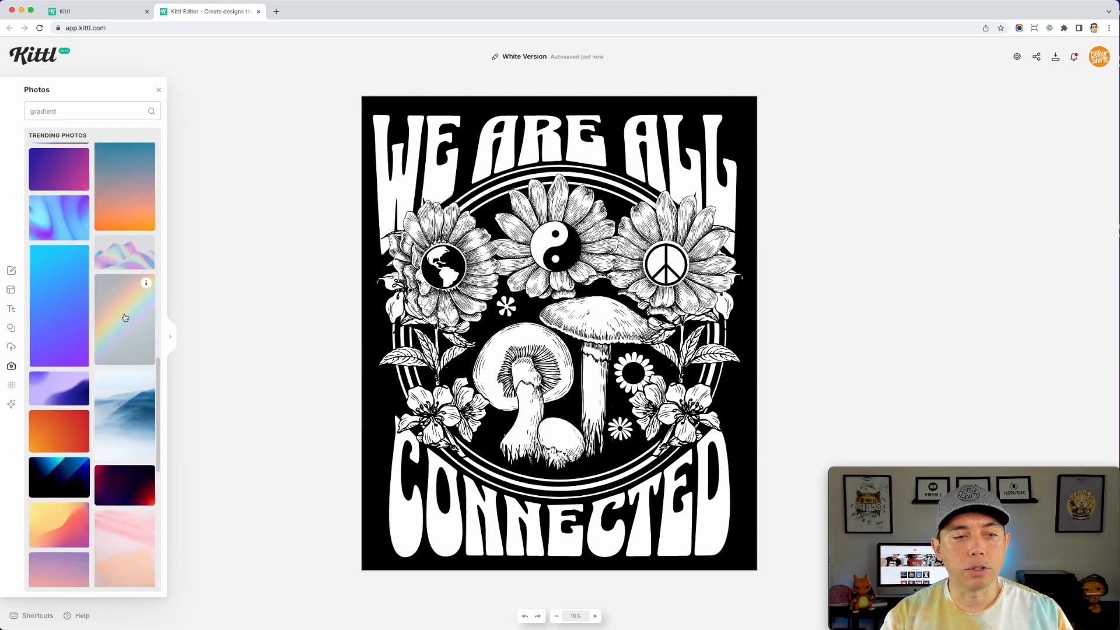
left_click(120, 317)
left_click_drag(588, 312, 453, 167)
Enlarge the grey rainbow-streak photo over the artwork and set its blending mode to Multiply.
left_click_drag(477, 268, 831, 581)
left_click_drag(643, 269, 643, 258)
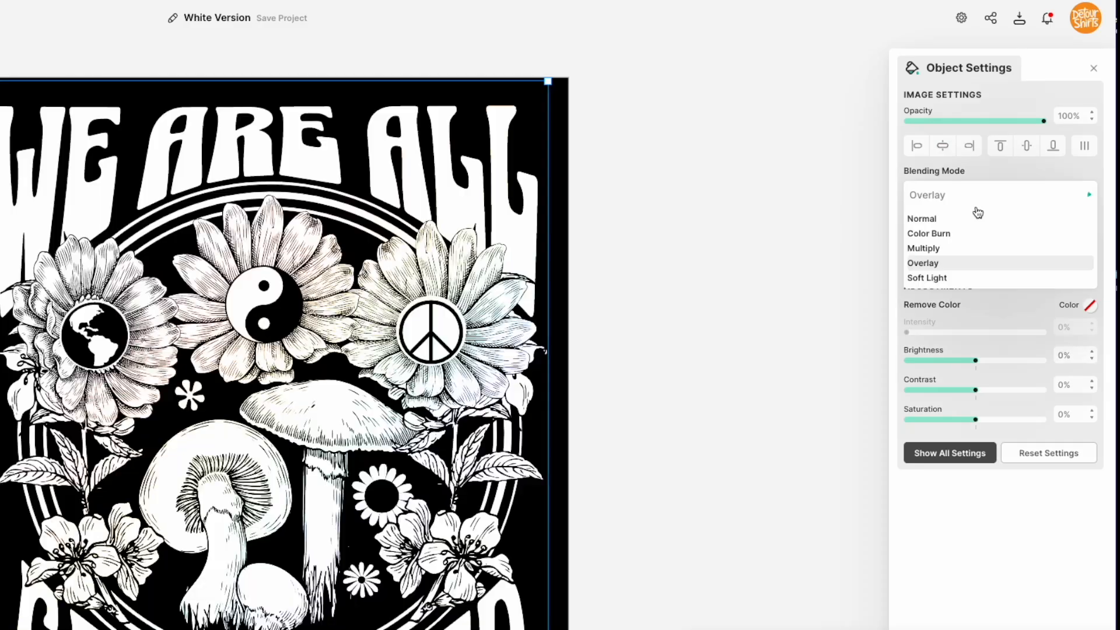
left_click(965, 247)
left_click(658, 157)
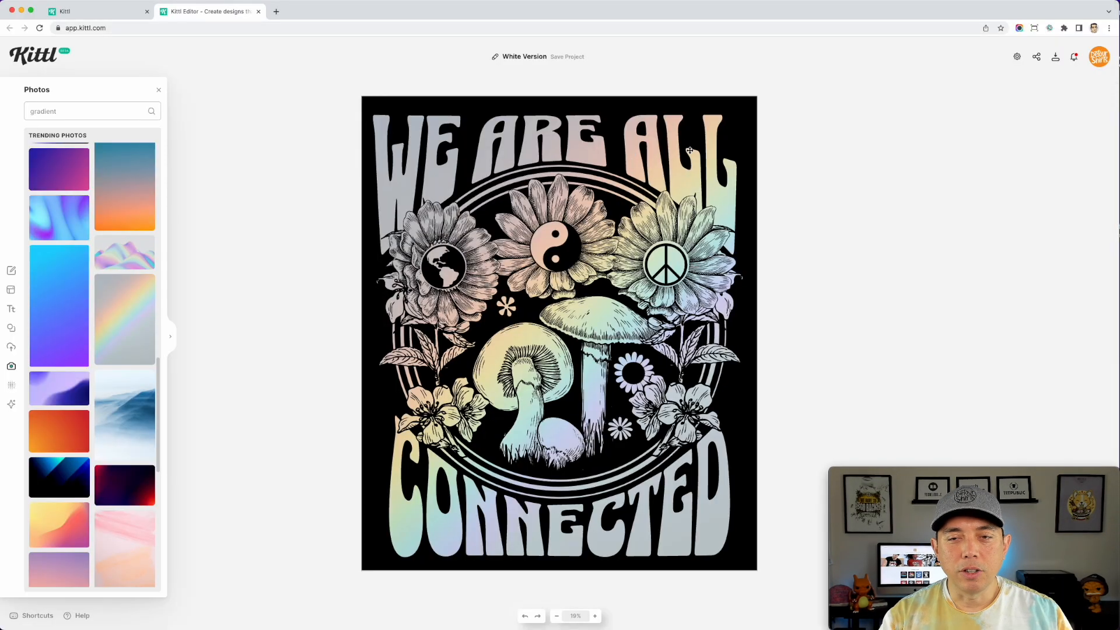
Shrink the rainbow-streak photo to cover the design's left half and place a duplicate over the right half.
left_click(689, 151)
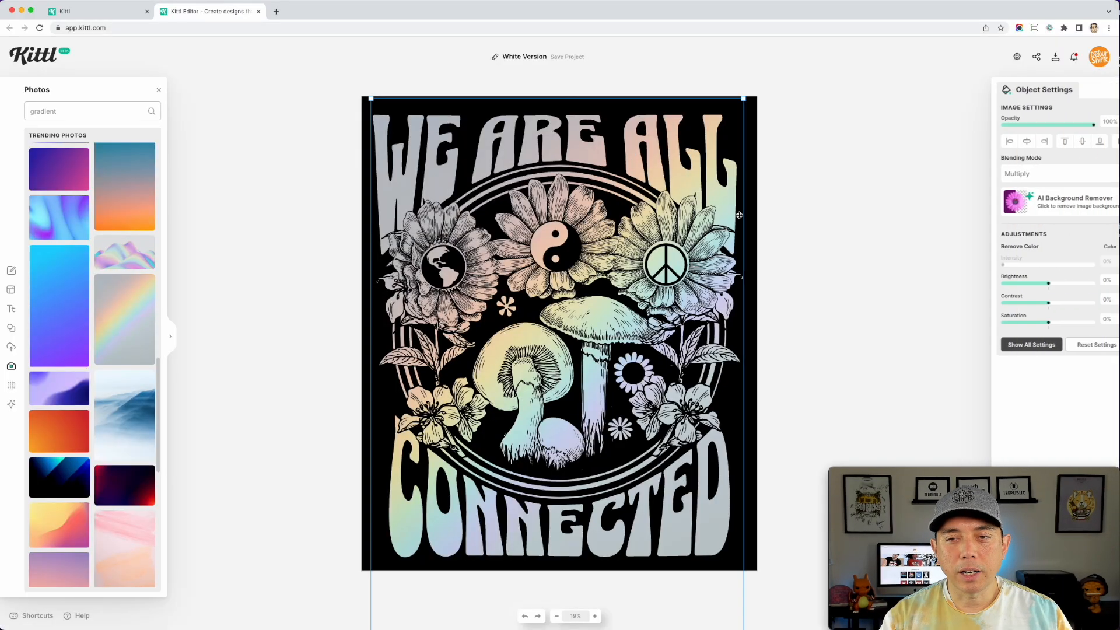
left_click_drag(747, 102, 700, 165)
left_click_drag(616, 174, 830, 98)
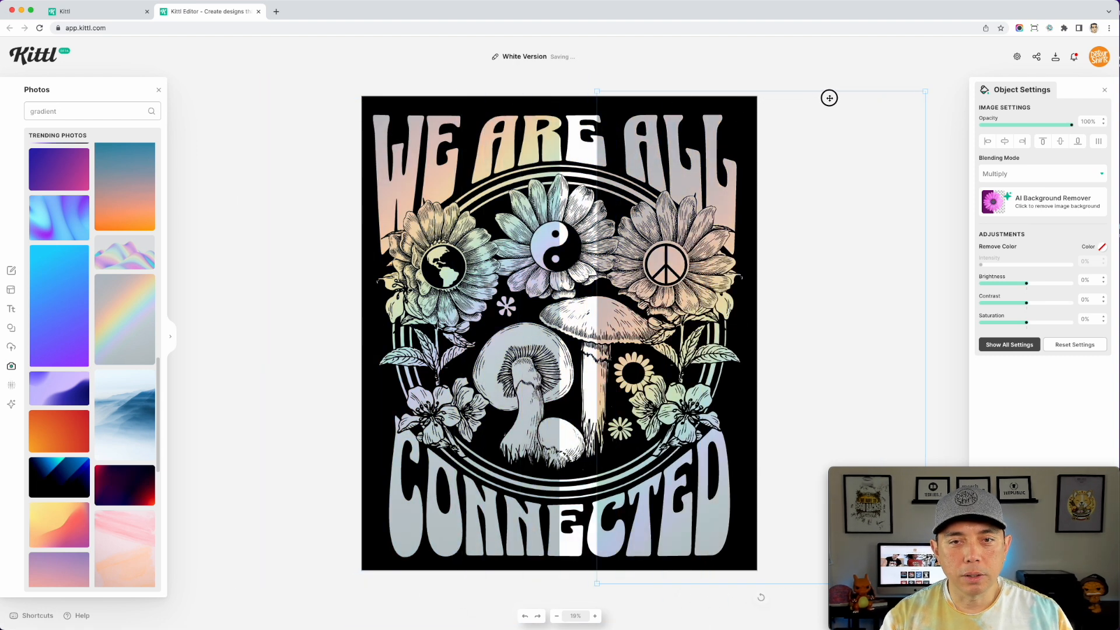
Flip the right-hand gradient copy horizontally and move its inner edge against the left copy at the artboard's centre.
right_click(648, 113)
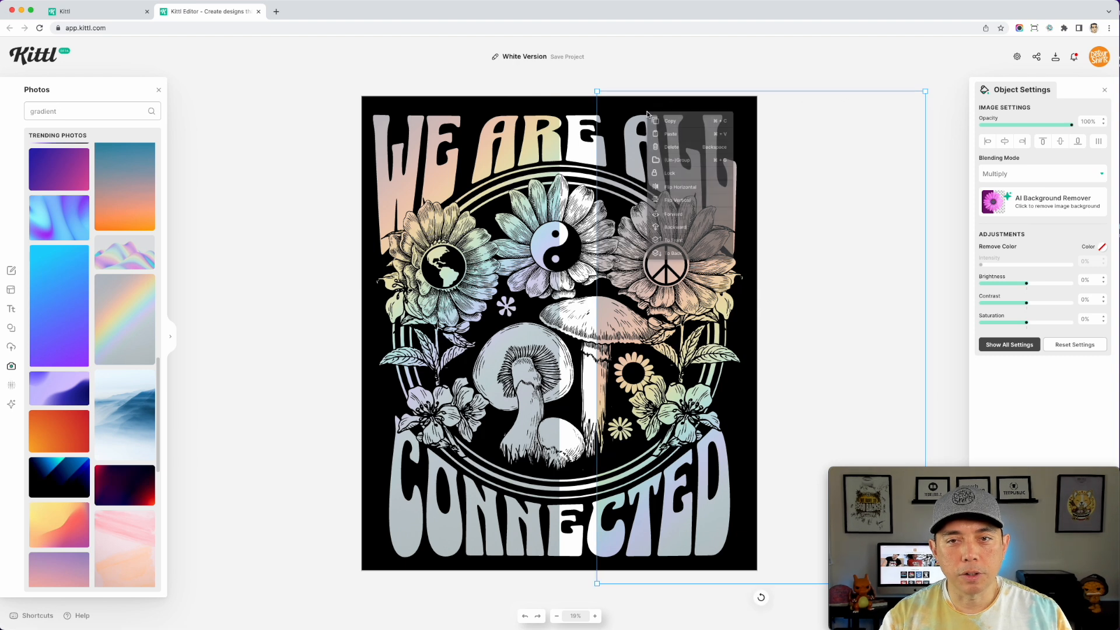
left_click(673, 187)
left_click_drag(615, 117, 577, 119)
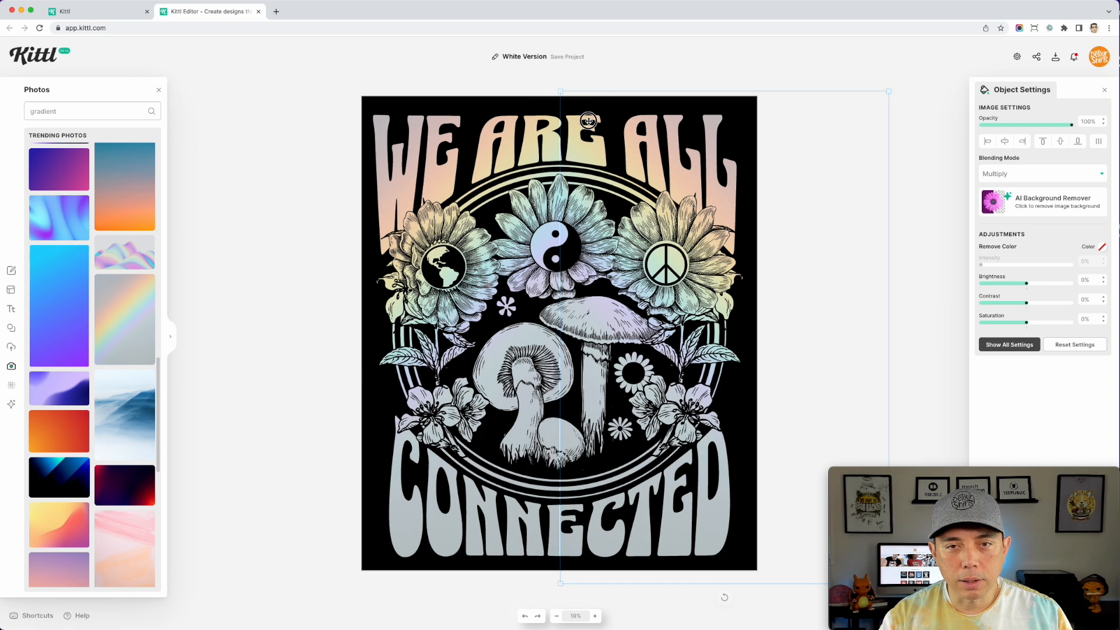
Nudge the right gradient copy to close the seam between the two mirrored halves, and deselect it.
left_click(460, 95)
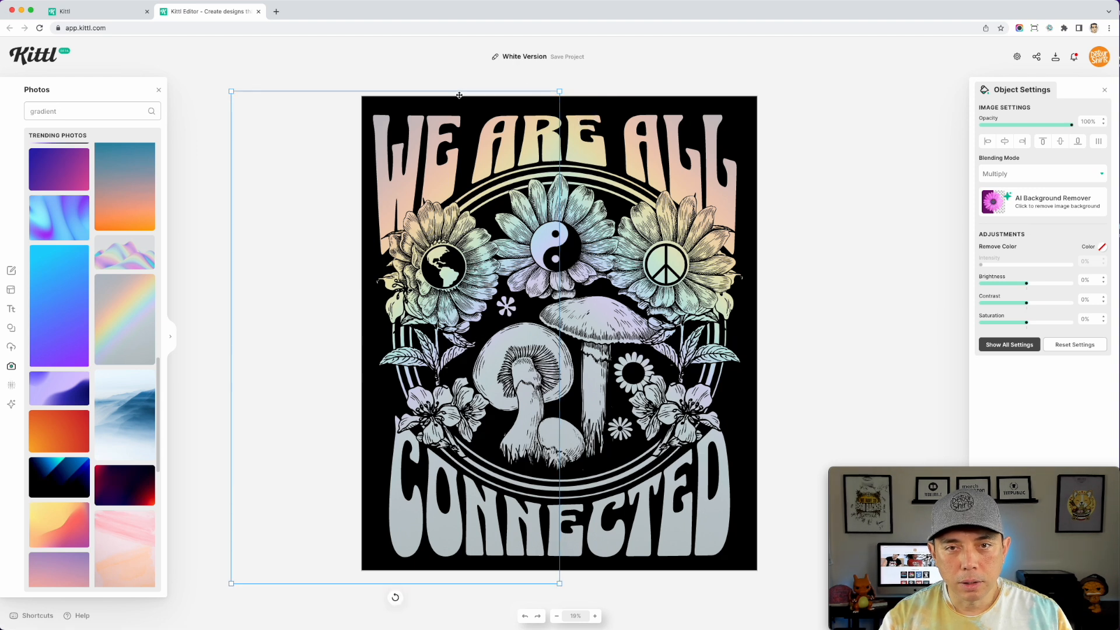
left_click(620, 80)
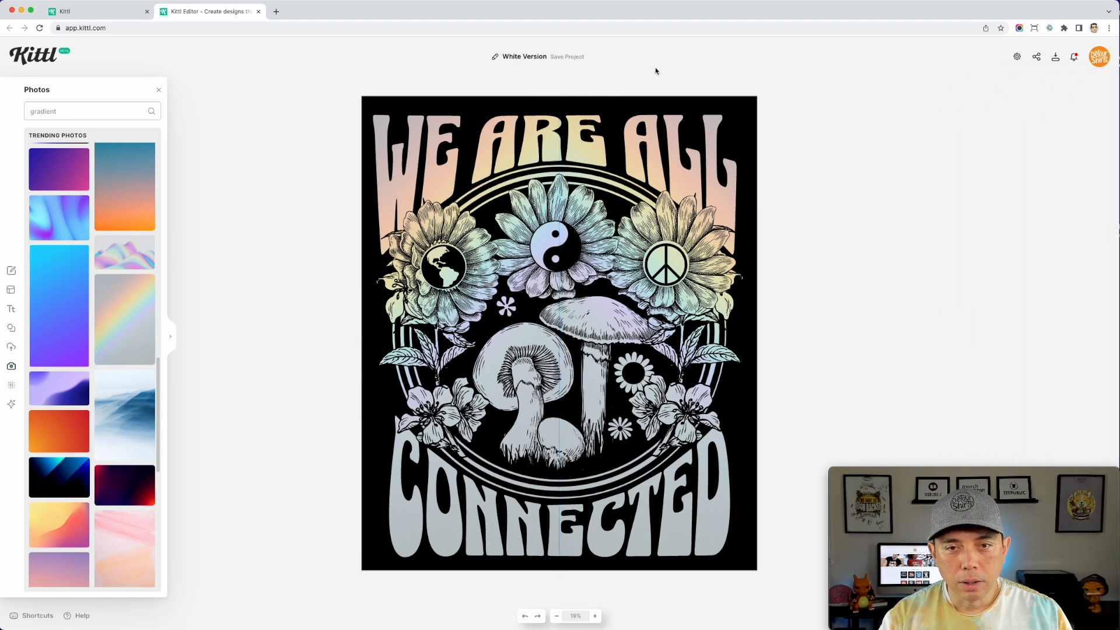
left_click(626, 182)
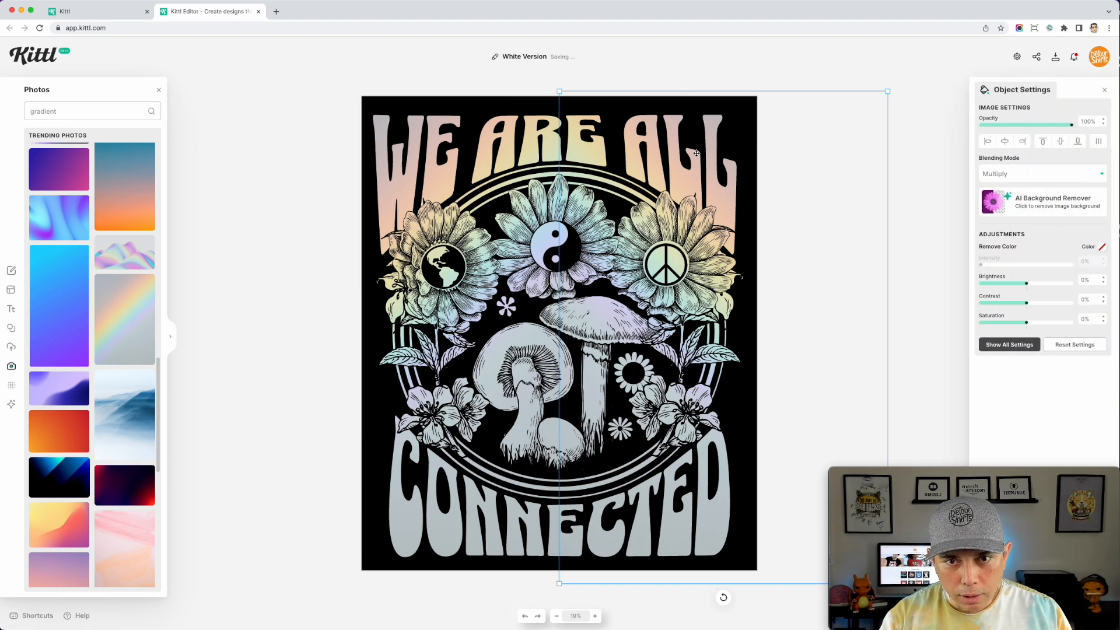
left_click(667, 39)
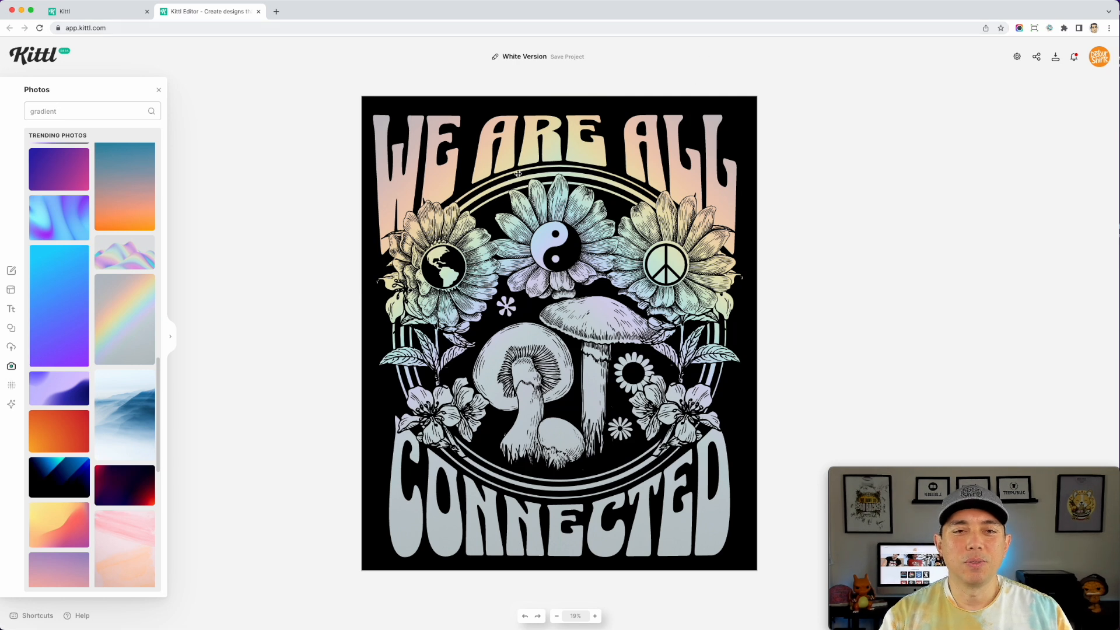
scroll(96, 323, "down", 3)
scroll(95, 338, "down", 3)
scroll(507, 357, "down", 3)
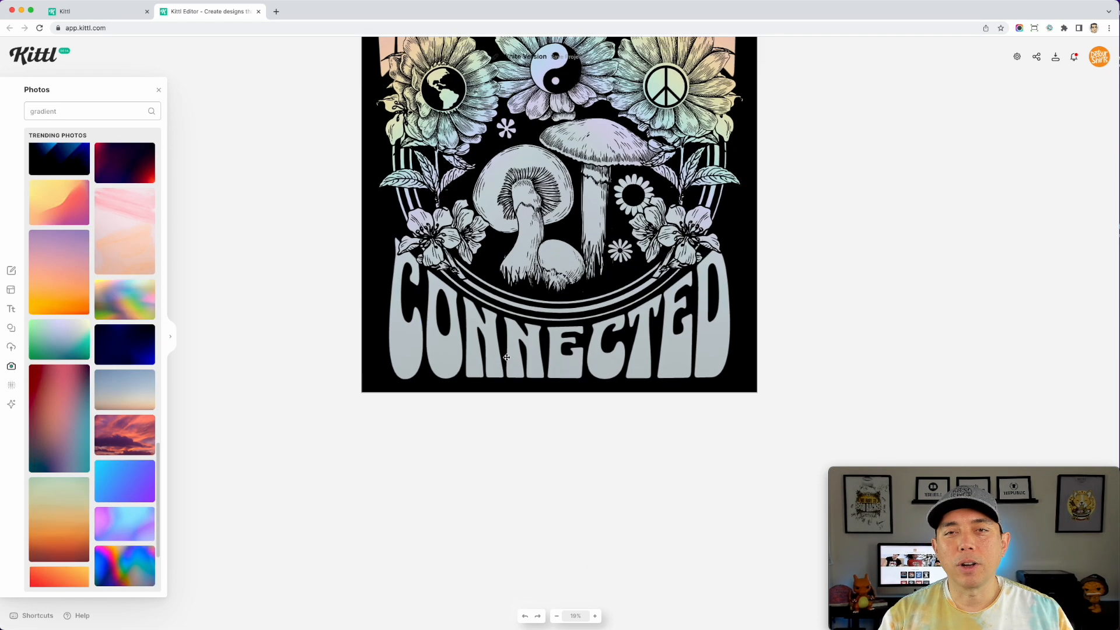
Open the layer list, hide the Background layer to inspect the Multiply overlay without it, and show it again.
scroll(507, 357, "up", 3)
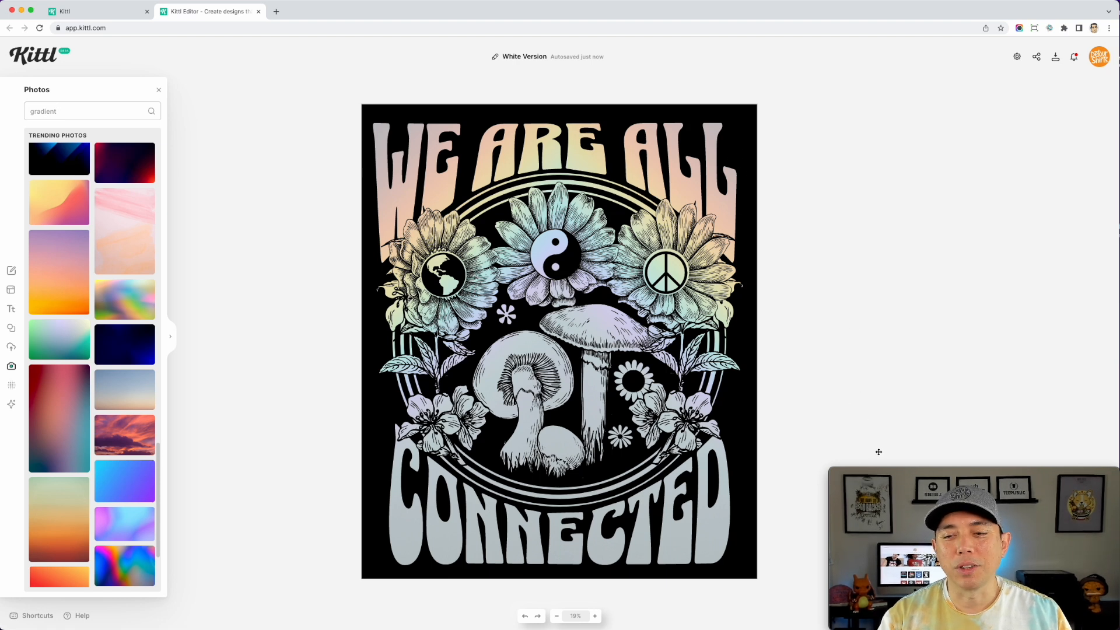
mouse_move(849, 477)
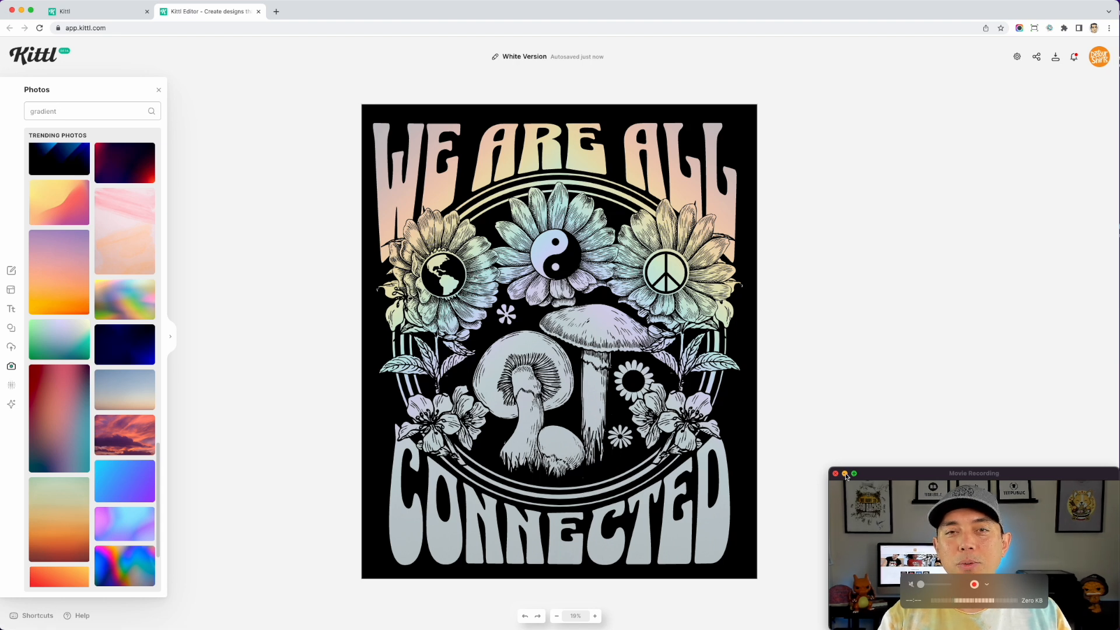
left_click(847, 477)
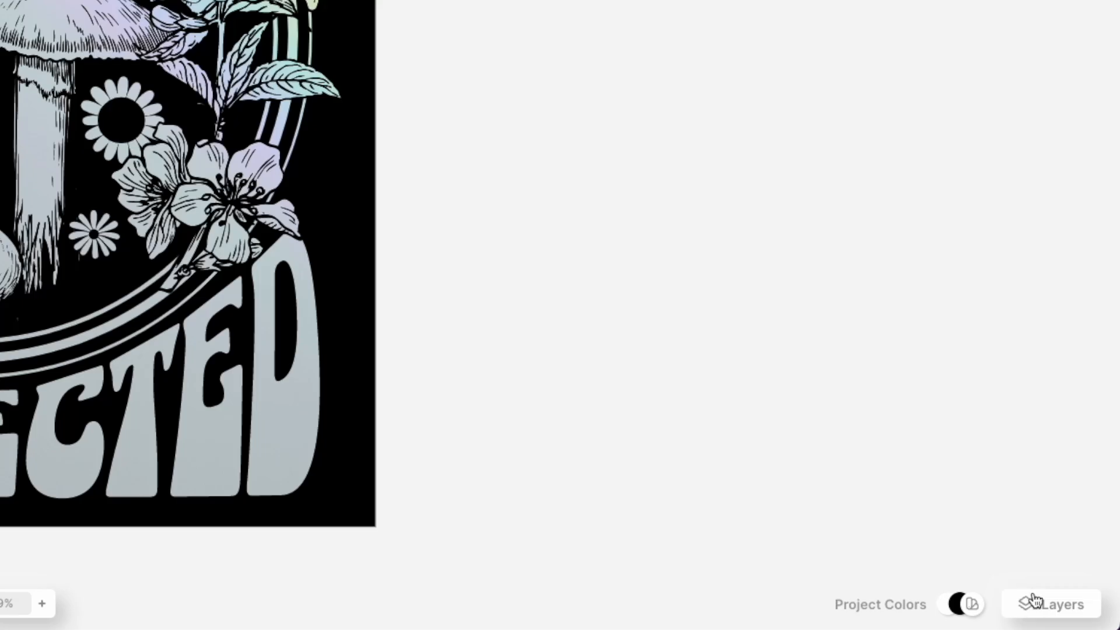
left_click(1034, 601)
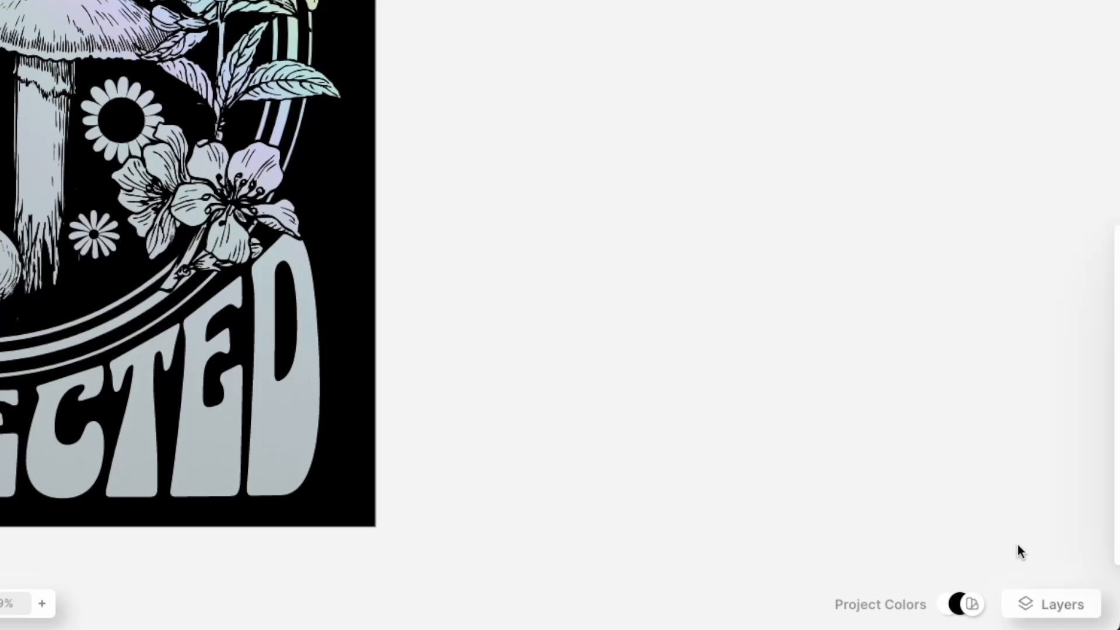
scroll(1033, 367, "down", 5)
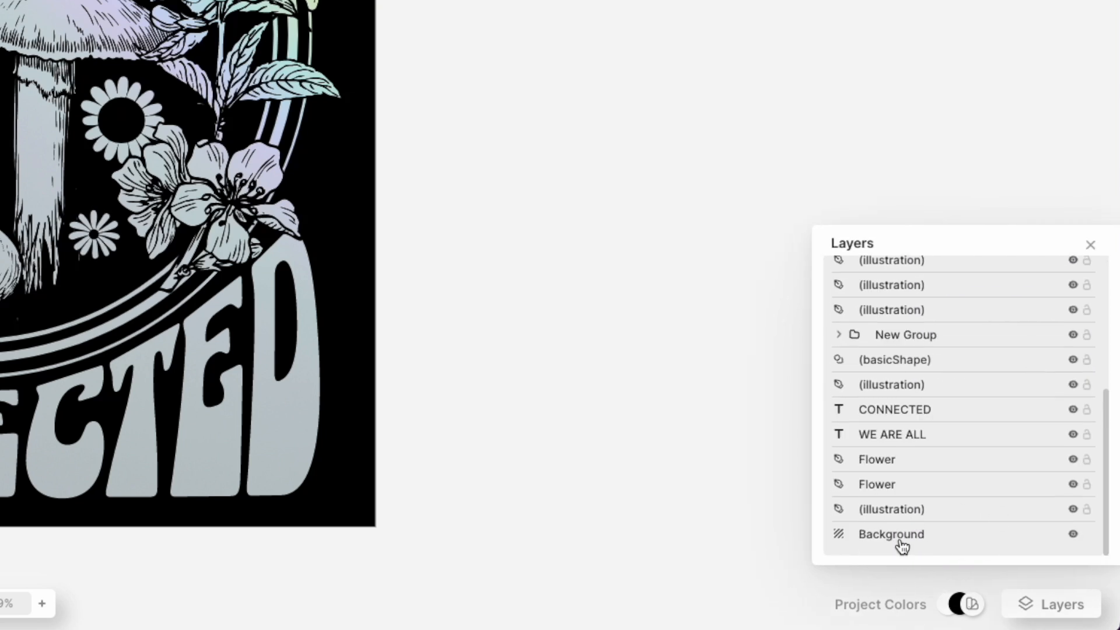
left_click(1074, 534)
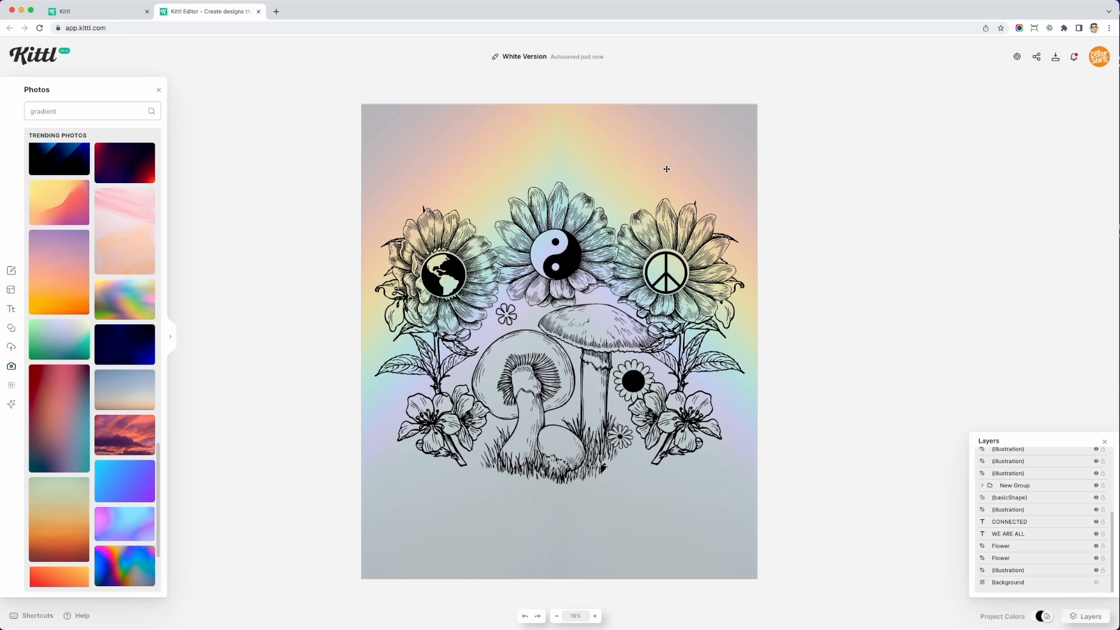
left_click(1097, 583)
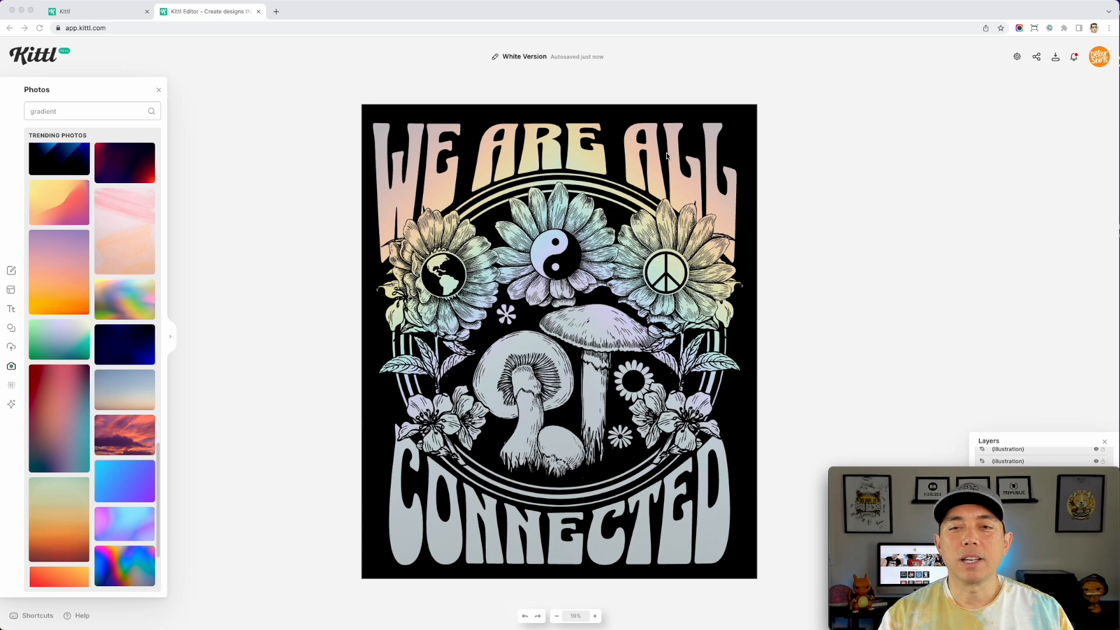
Delete both mirrored gradient photos from the design.
left_click(735, 197)
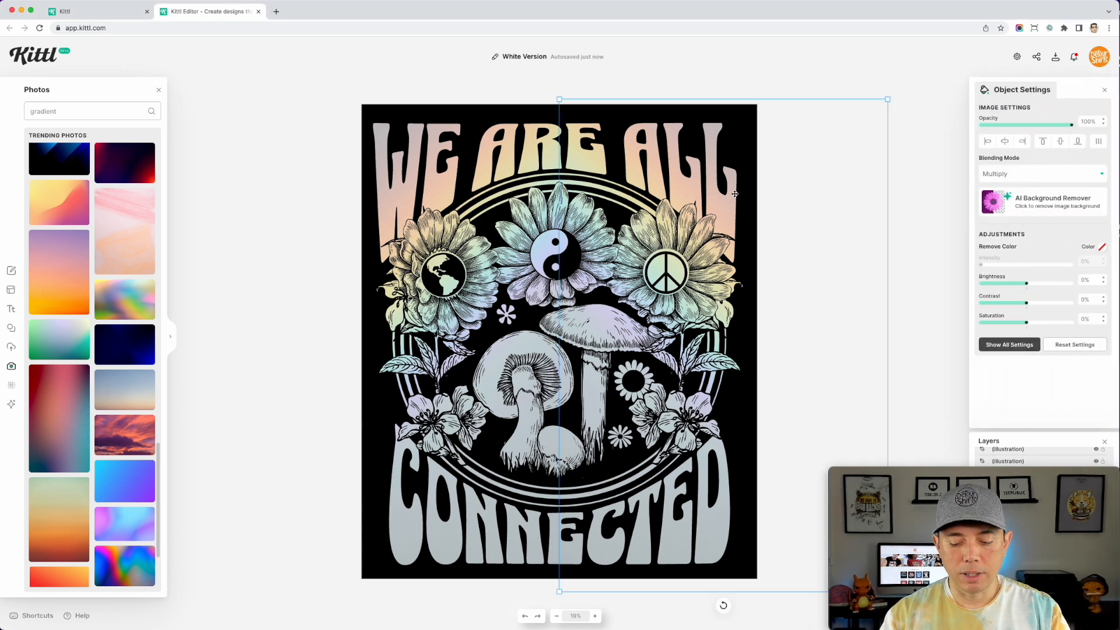
left_click_drag(736, 197, 408, 197)
key("Delete")
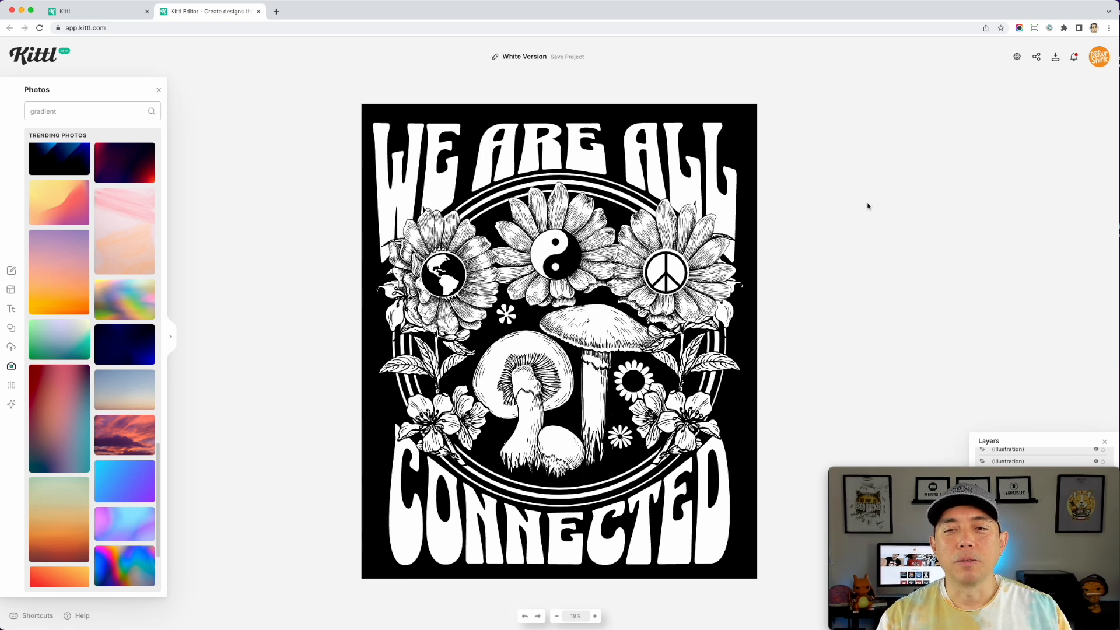
Change the background to a pale pinkish grey and recolour the "WE ARE ALL" text black.
left_click(742, 134)
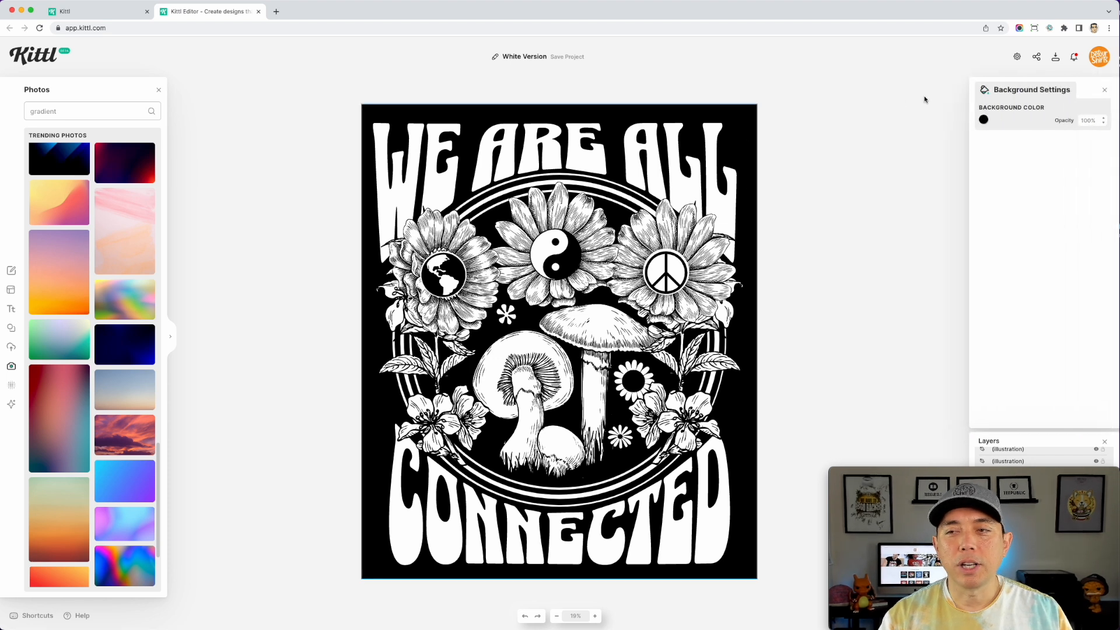
left_click(983, 121)
left_click(856, 147)
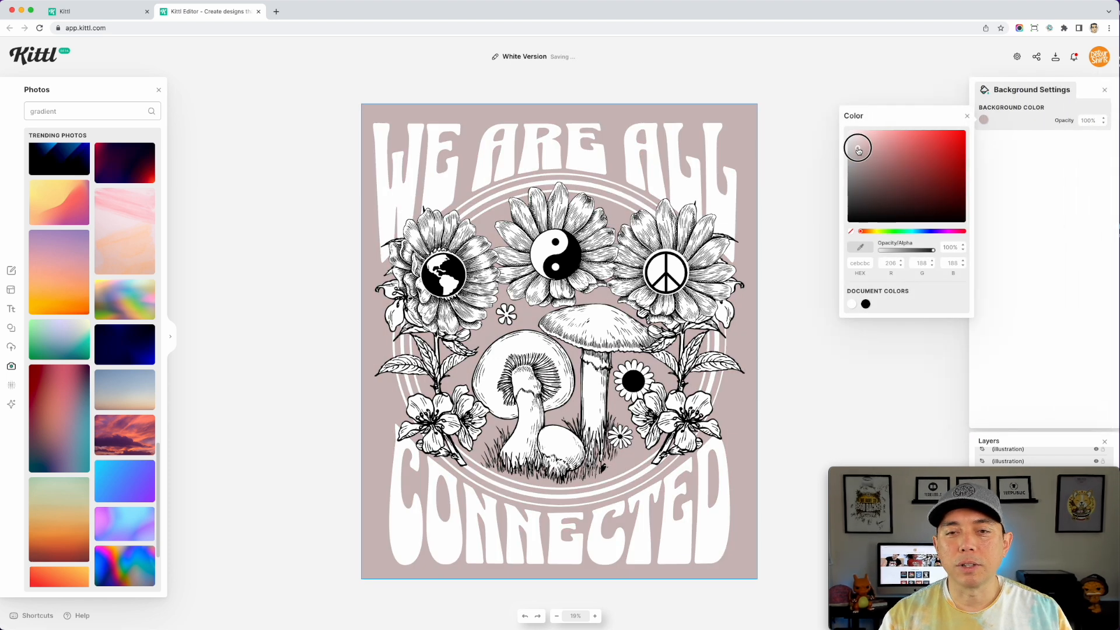
left_click(558, 161)
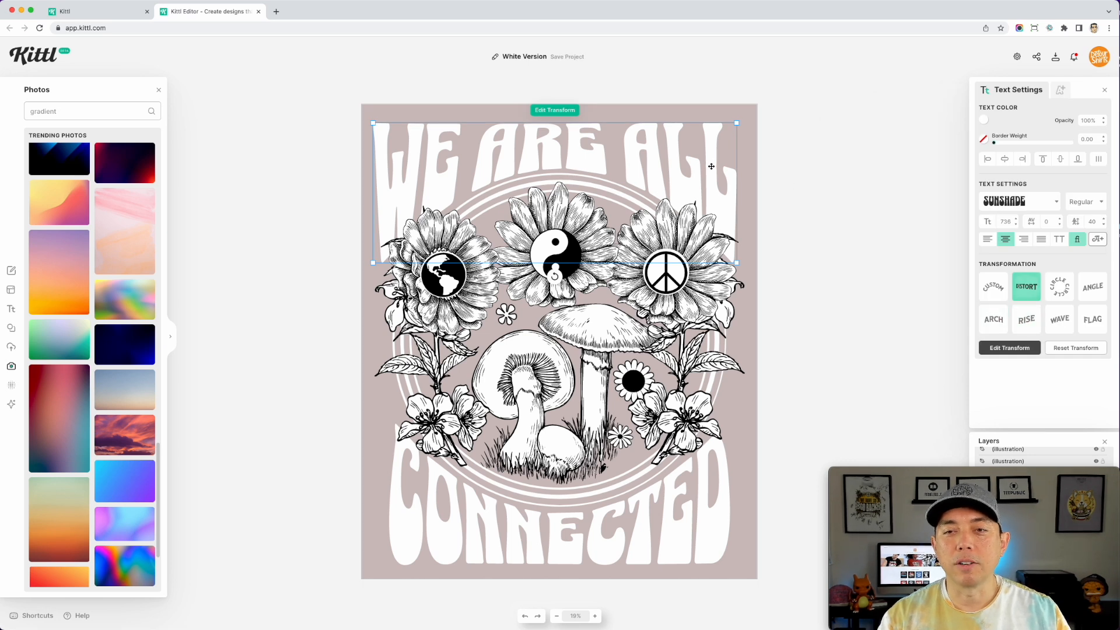
left_click(983, 120)
left_click(866, 304)
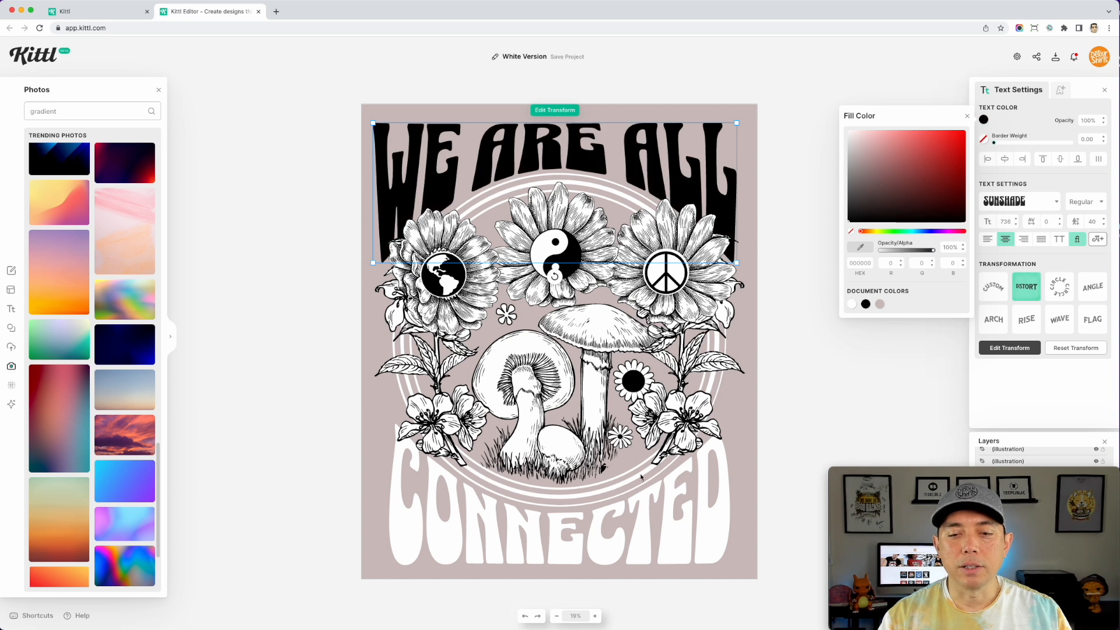
Invert the peace-sign flower's colours, making its black linework white and its white petal fill black.
left_click(690, 283)
left_click(717, 271)
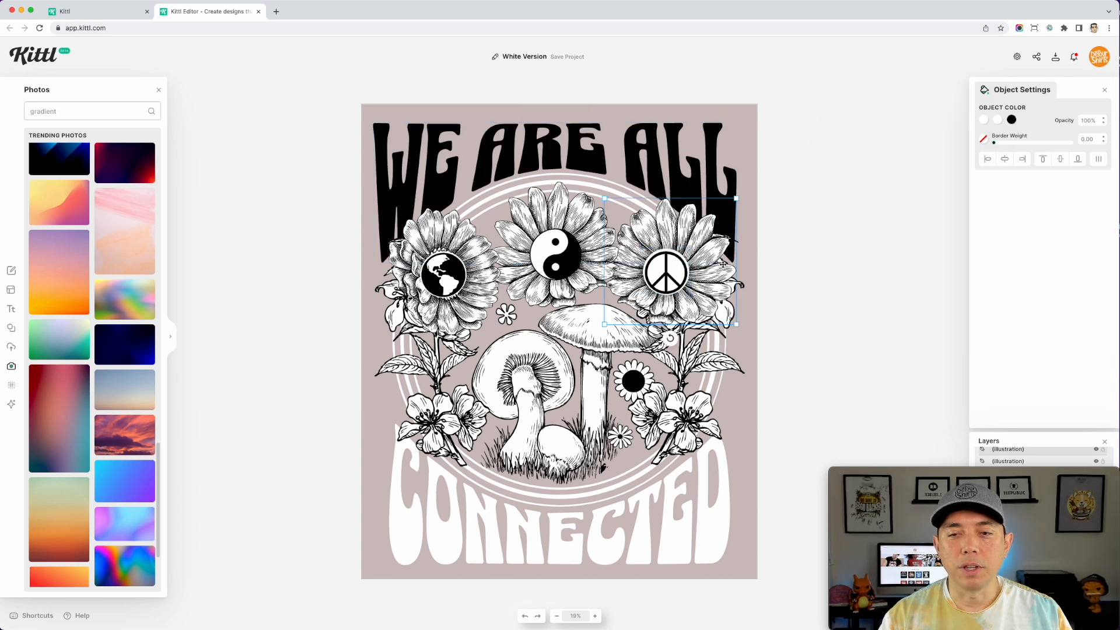
left_click(1012, 121)
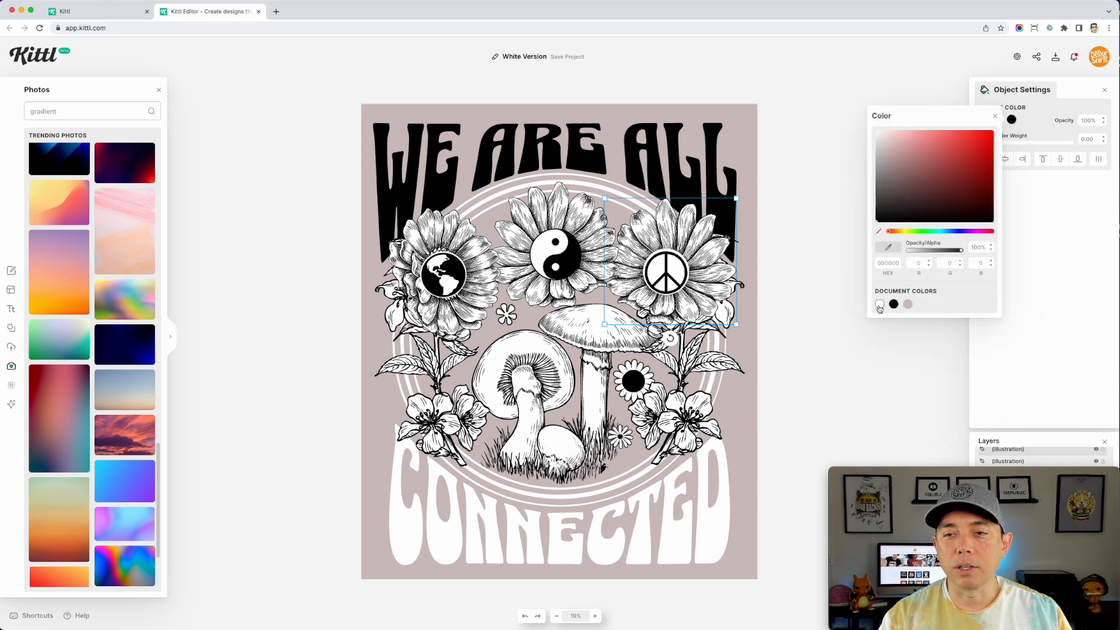
left_click(880, 305)
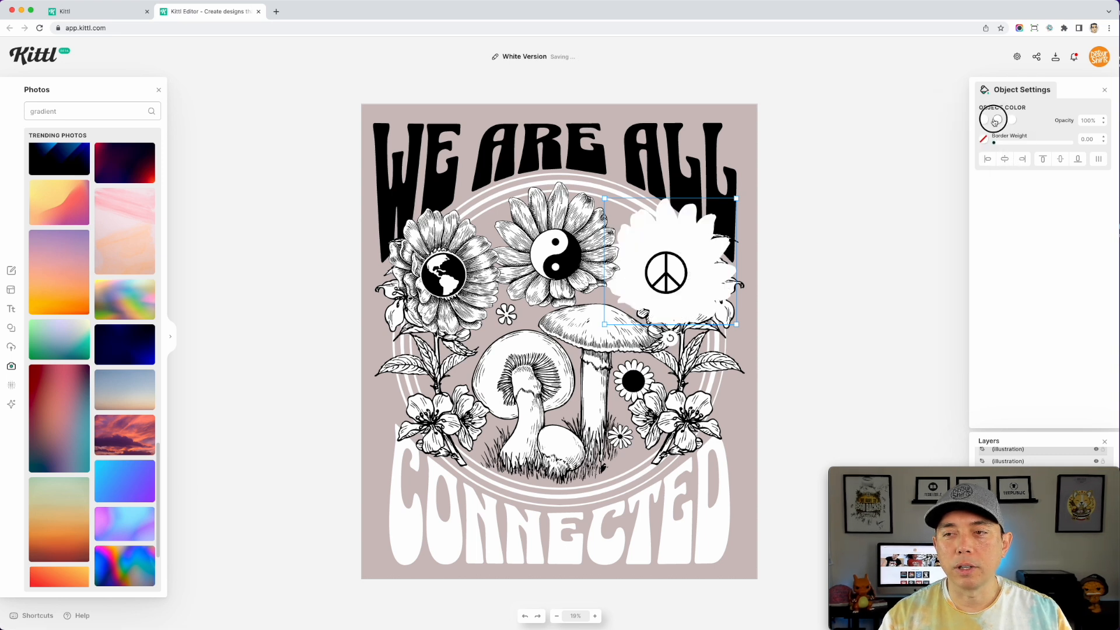
left_click(997, 120)
left_click(880, 304)
left_click(1038, 118)
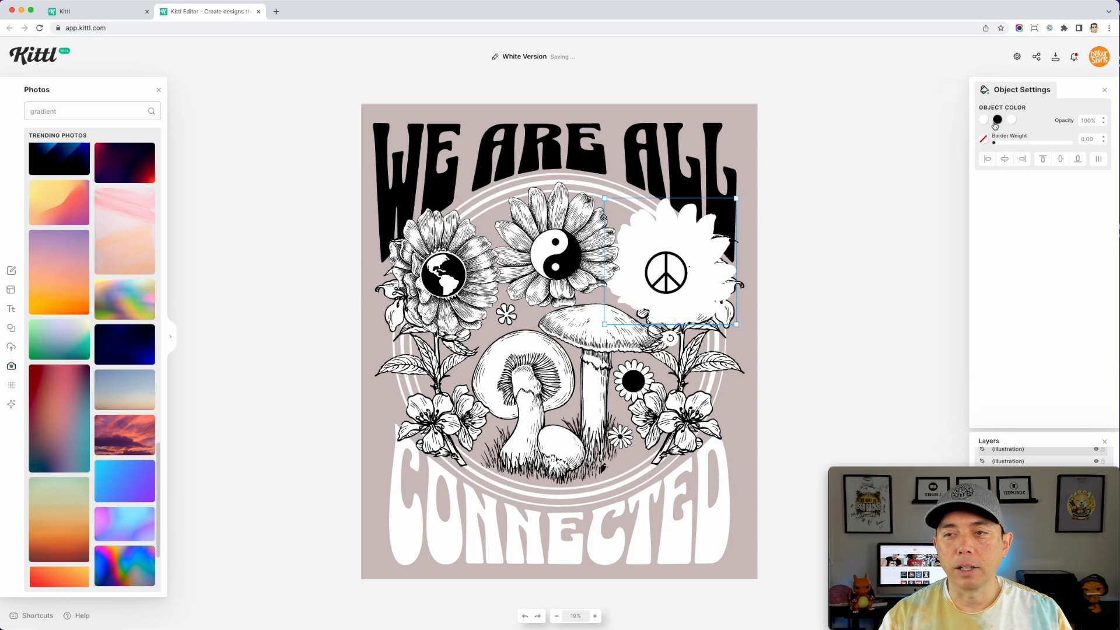
left_click(983, 120)
left_click(865, 304)
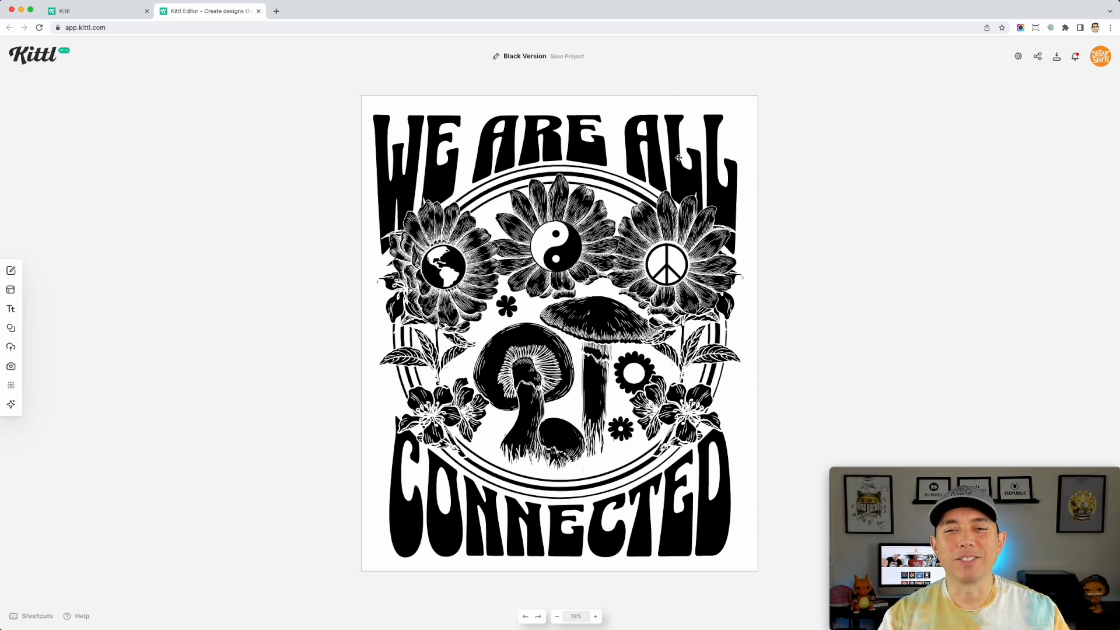
left_click(676, 157)
left_click(396, 100)
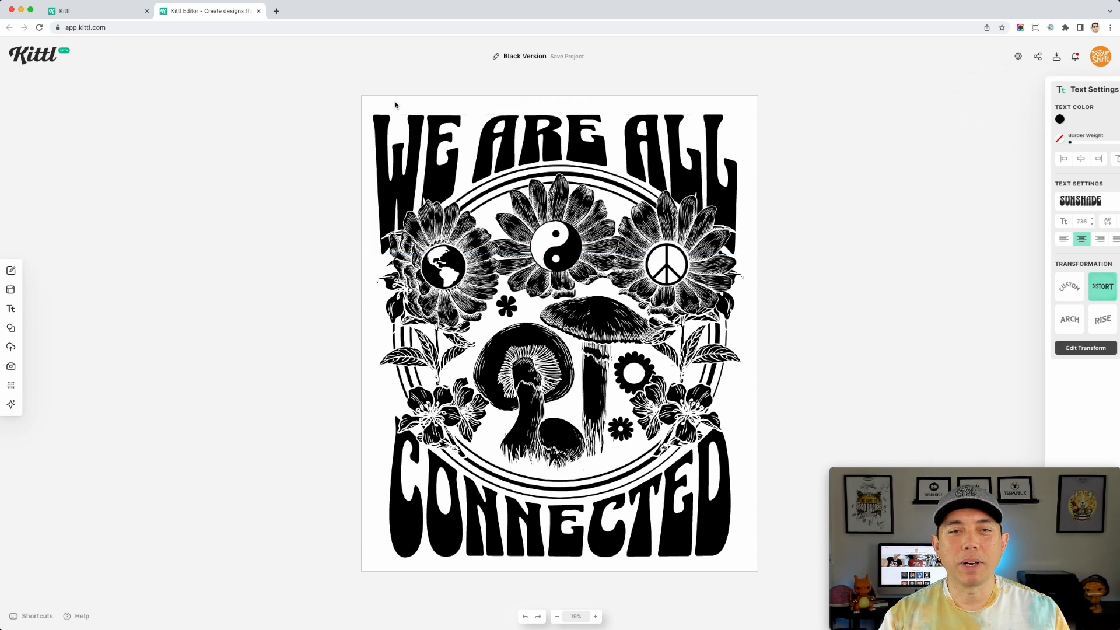
left_click(412, 145)
left_click(831, 195)
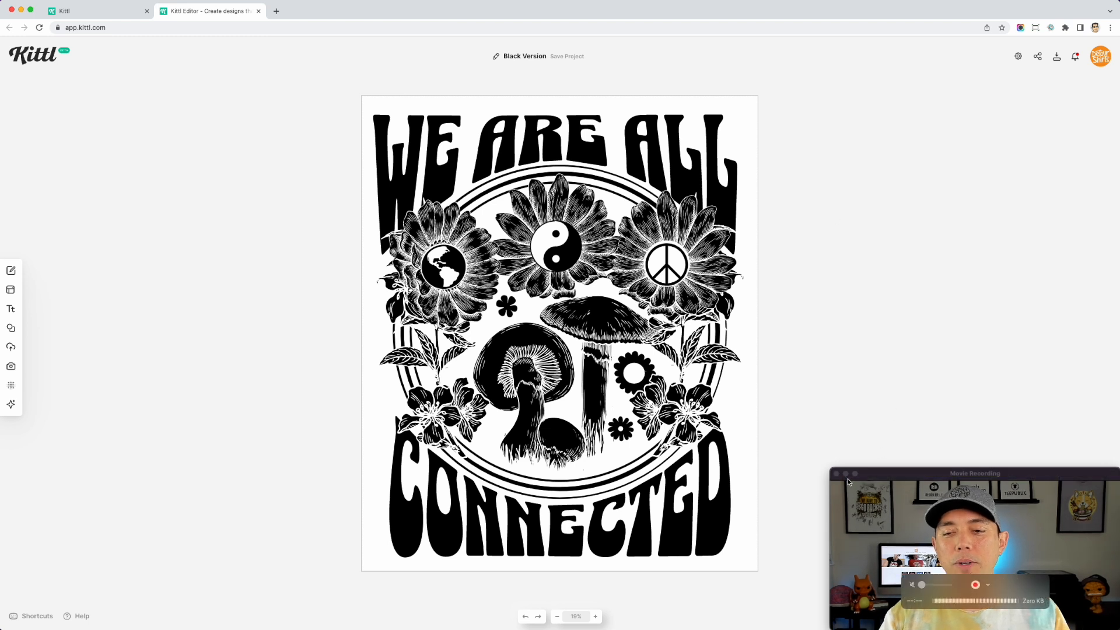
Hide the Black Version's Background layer to check the artwork on transparency, and show it again.
left_click(1080, 618)
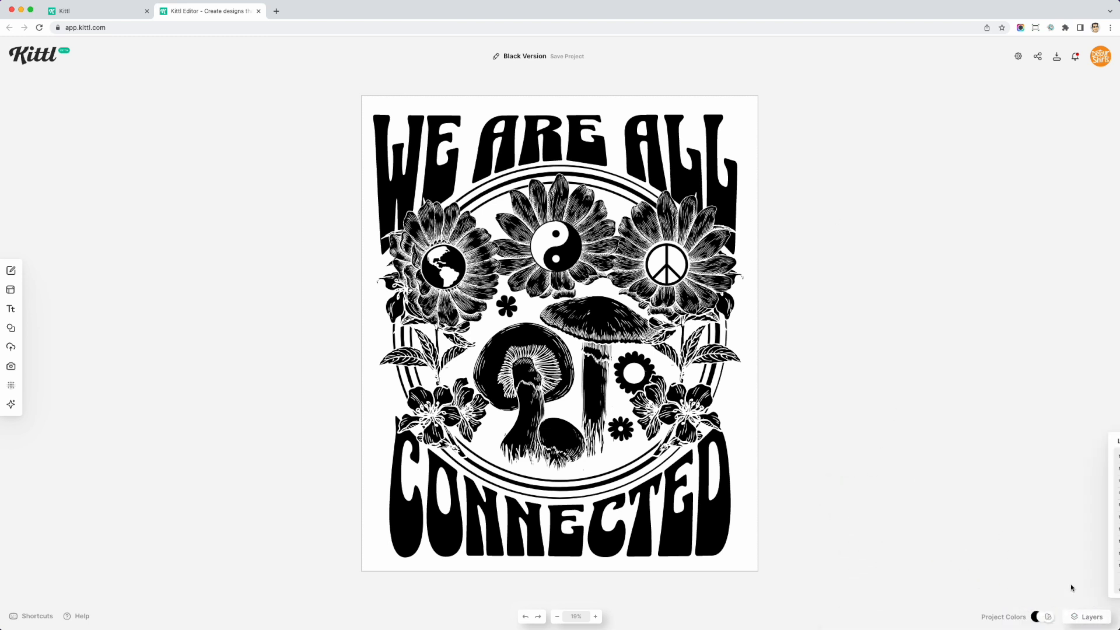
scroll(1082, 549, "down", 3)
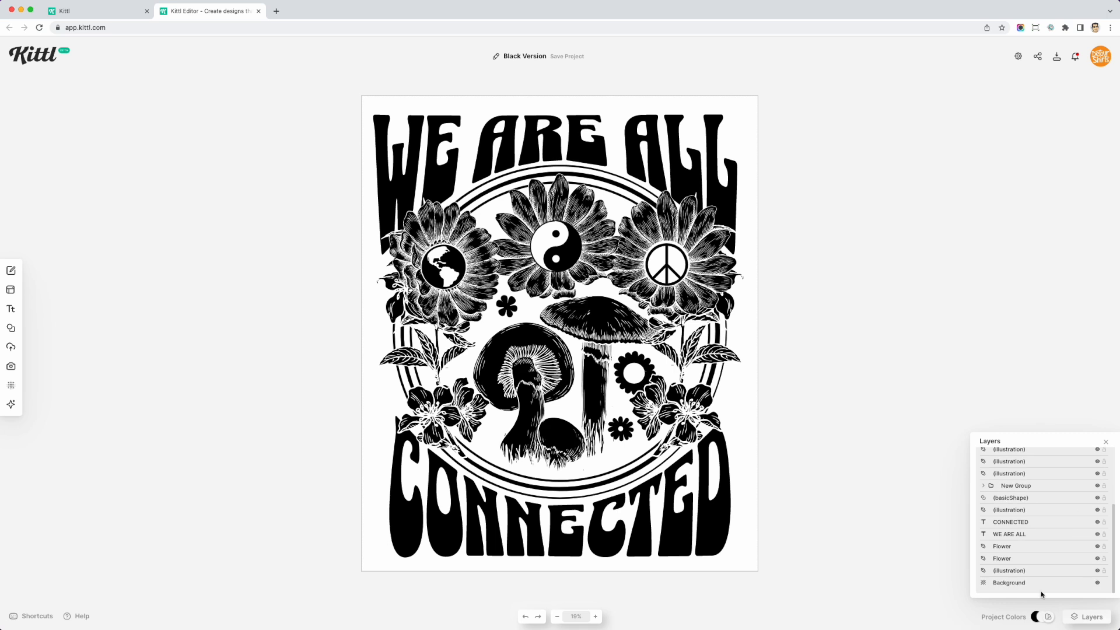
left_click(1097, 584)
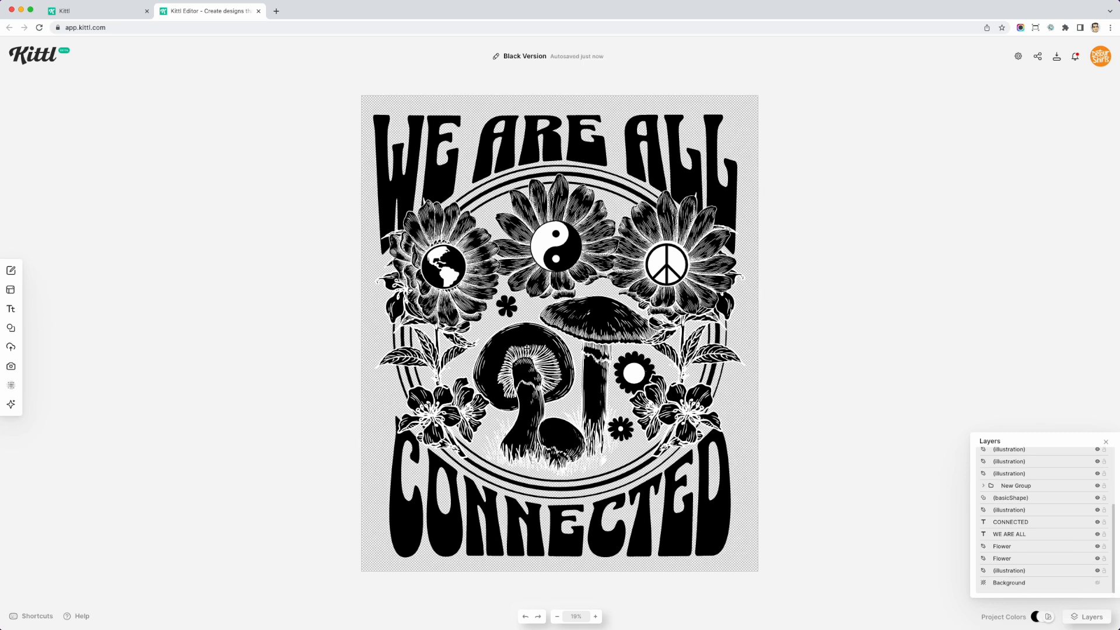
left_click(1098, 584)
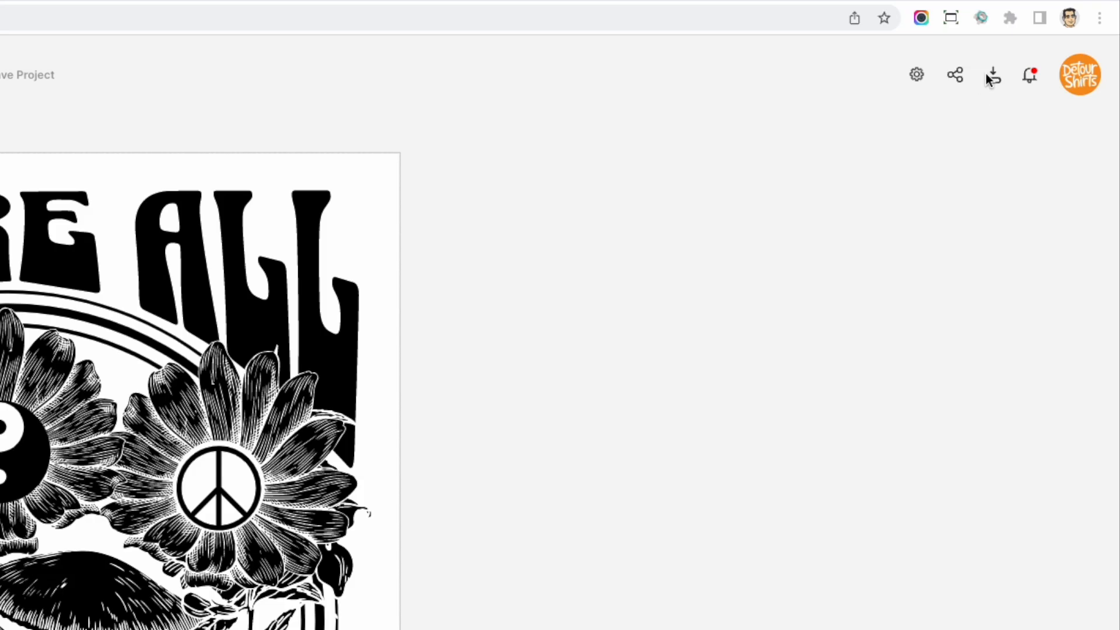
Download the Black Version as a 4500 × 5400 px PNG with Remove Background enabled.
left_click(993, 81)
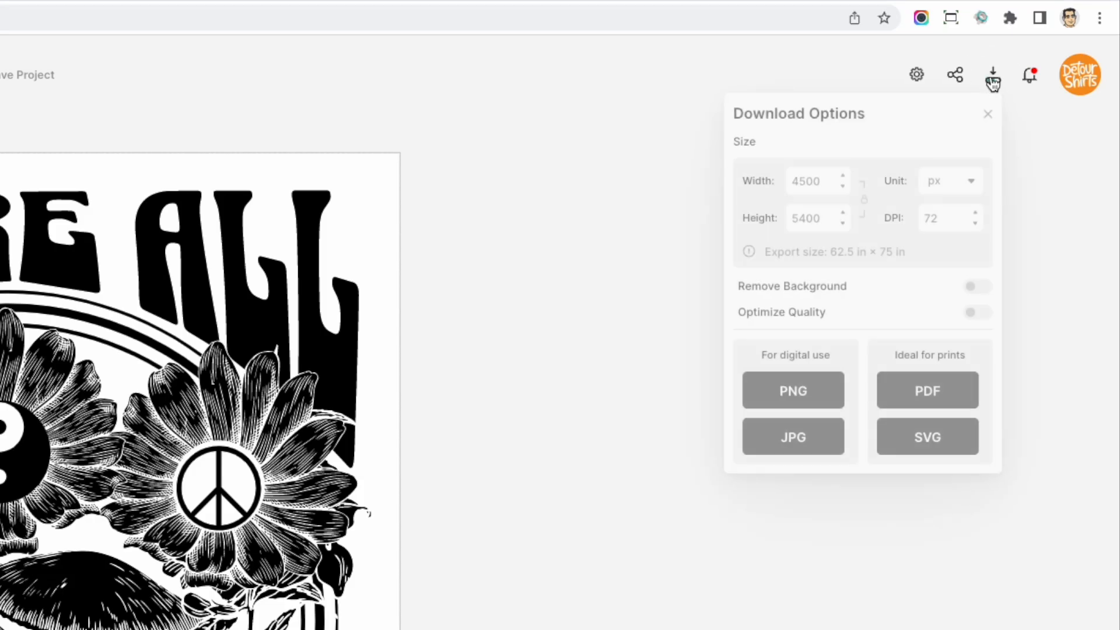
left_click(978, 287)
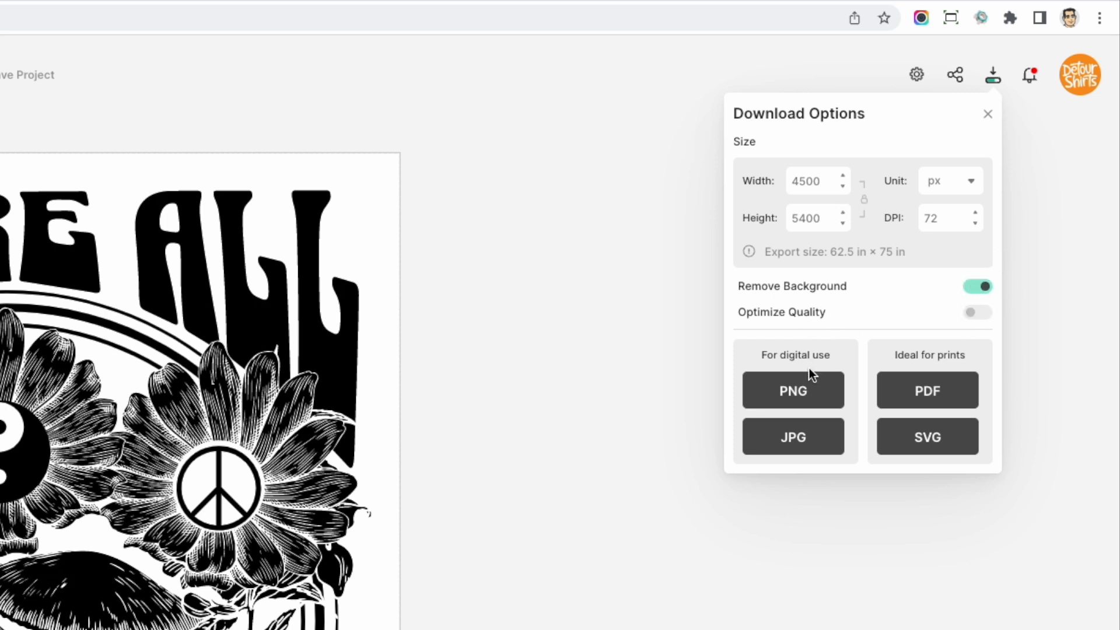
left_click(808, 393)
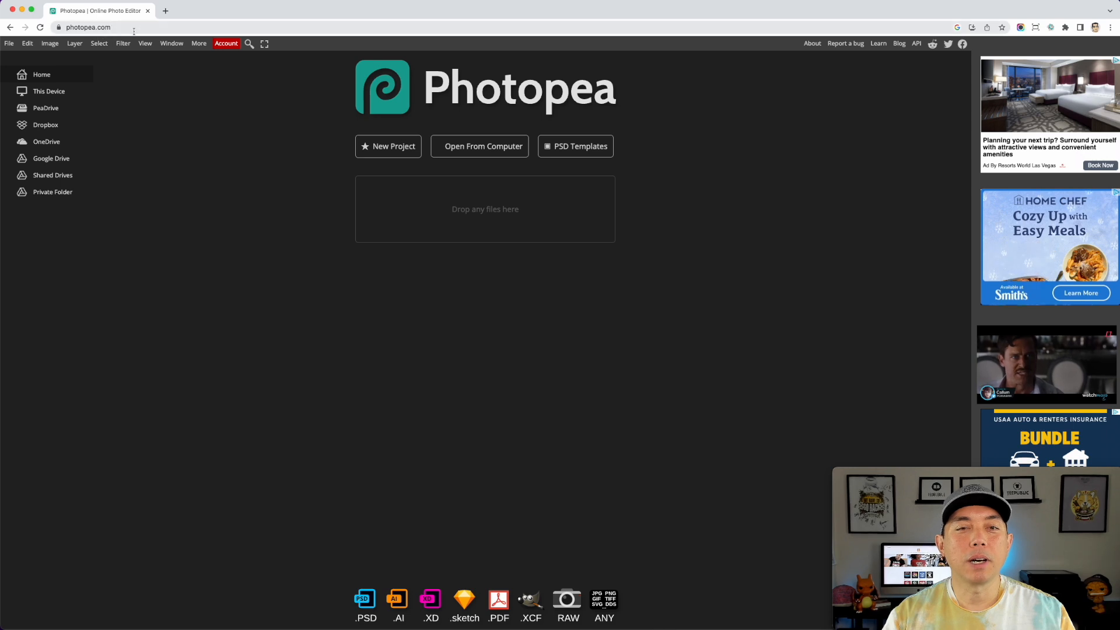
In Photopea, create a new project of 4500 × 5400 pixels at 300 DPI with a transparent background.
left_click(382, 147)
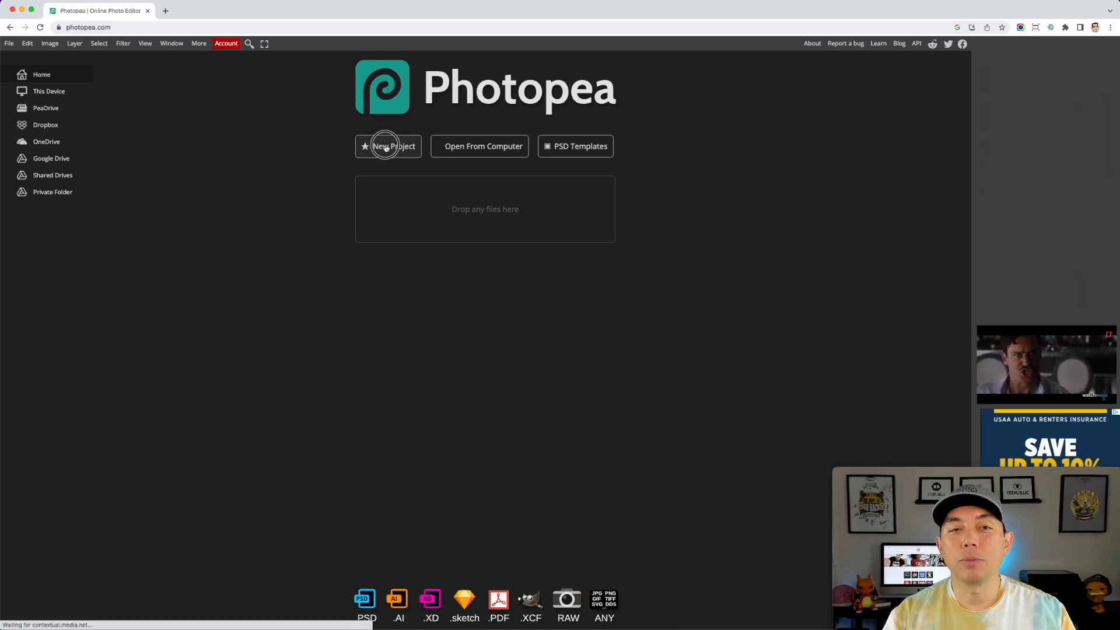
double_click(75, 102)
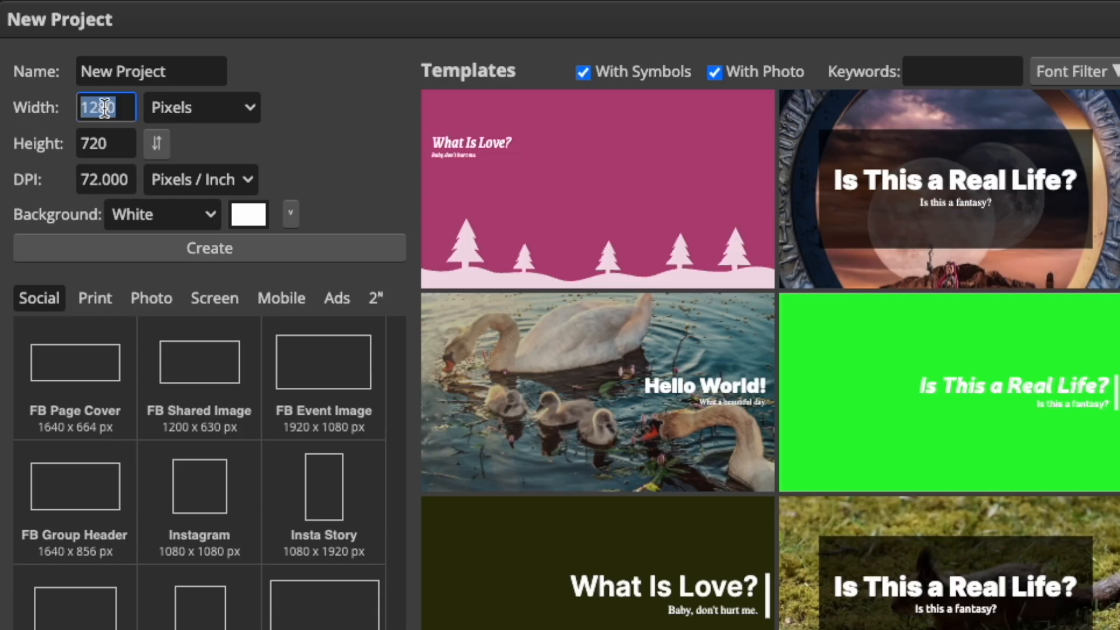
type("4500")
double_click(110, 144)
type("5400")
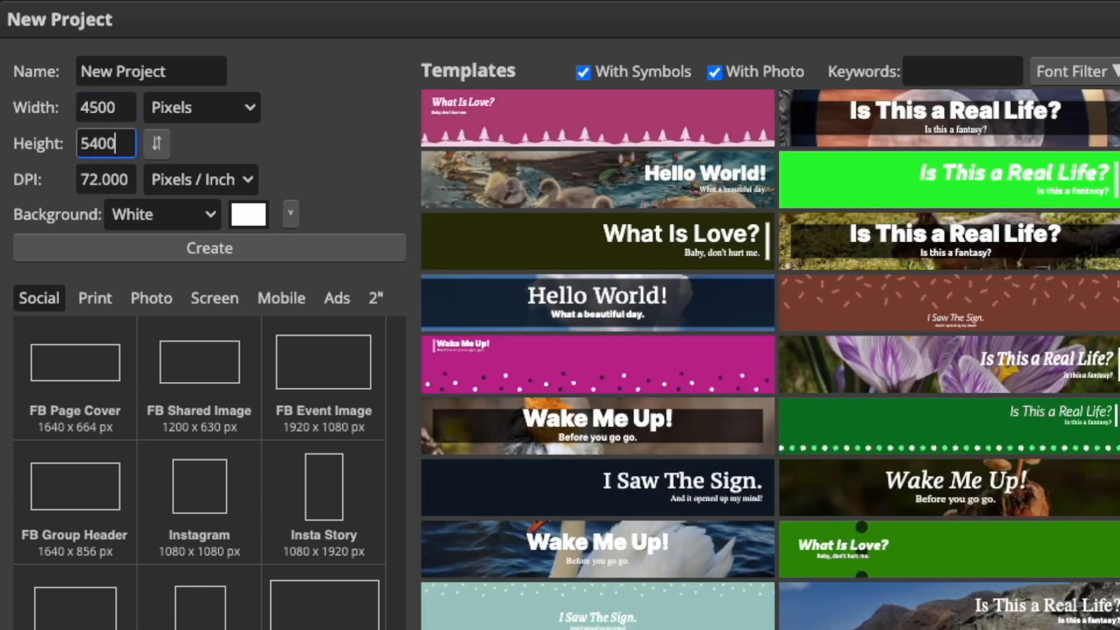
double_click(101, 184)
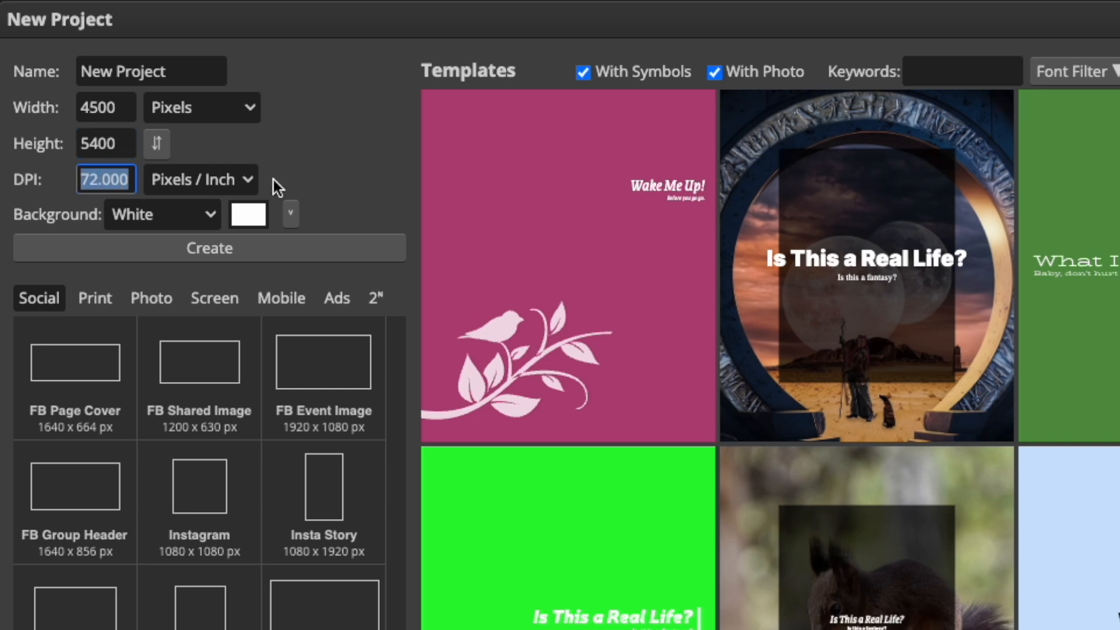
type("300")
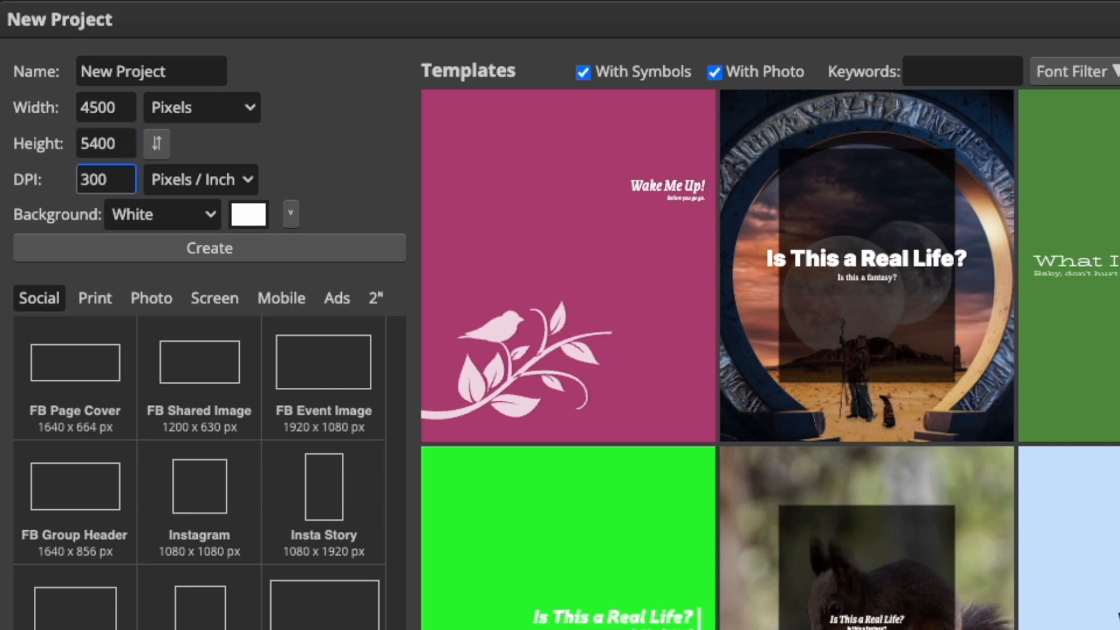
left_click(175, 217)
left_click(173, 275)
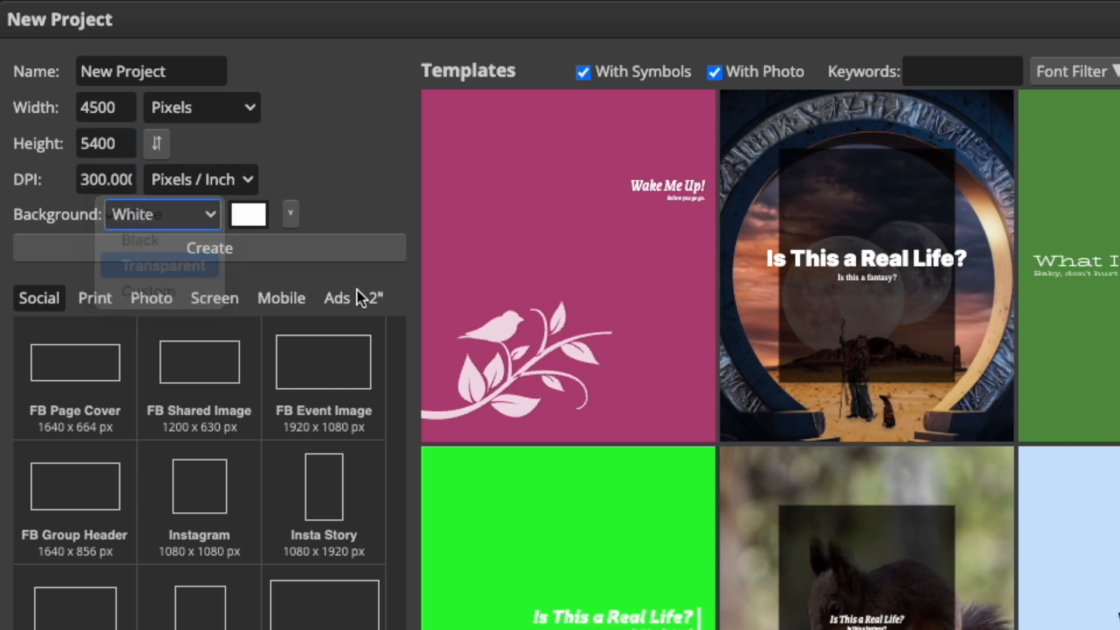
left_click(190, 240)
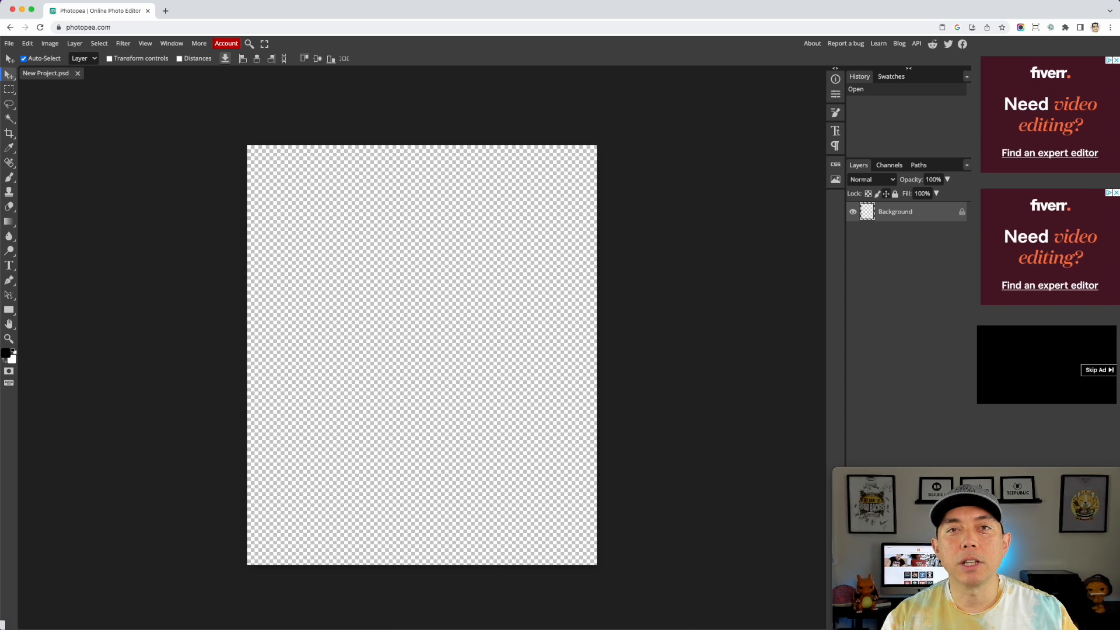
Place the downloaded Black Version PNG on the transparent canvas.
left_click_drag(1119, 256, 431, 320)
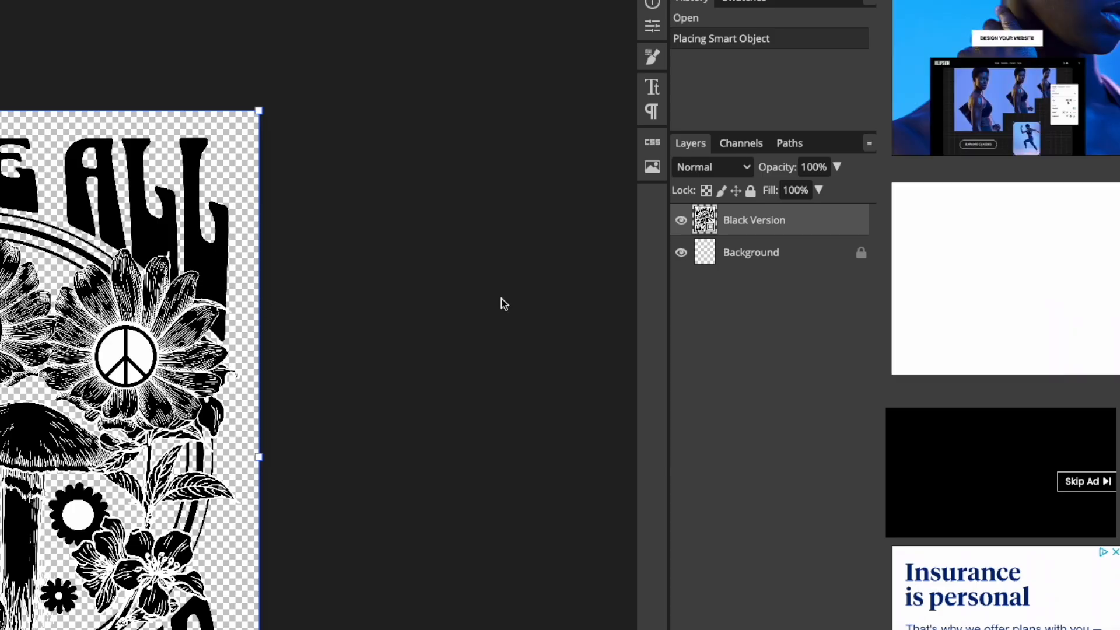
Rasterize the Black Version layer and add a new empty layer above it.
right_click(756, 221)
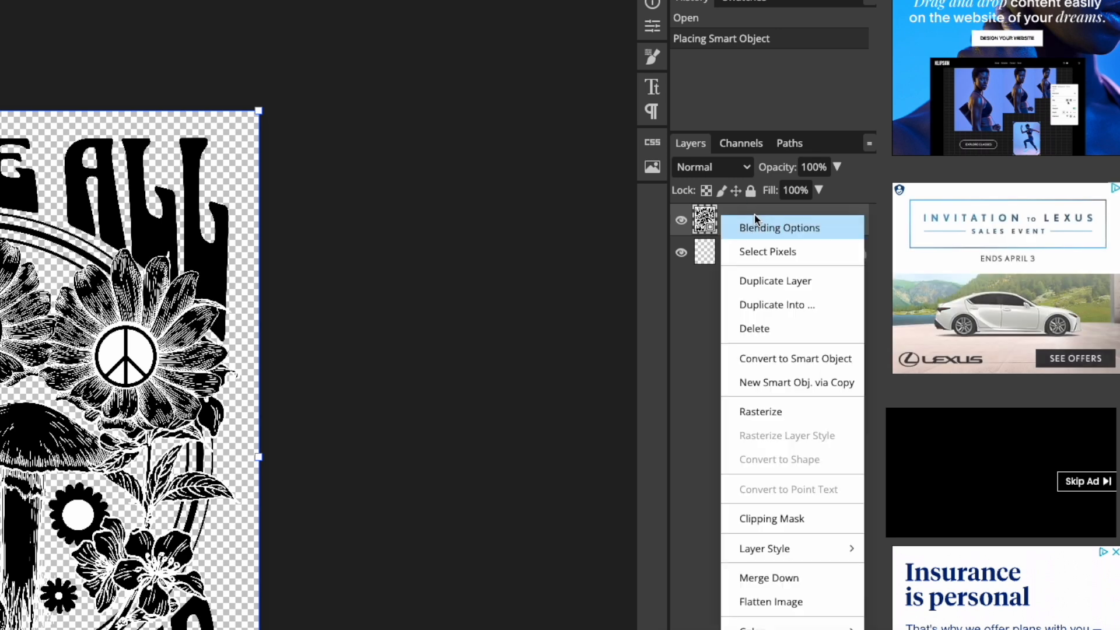
left_click(765, 411)
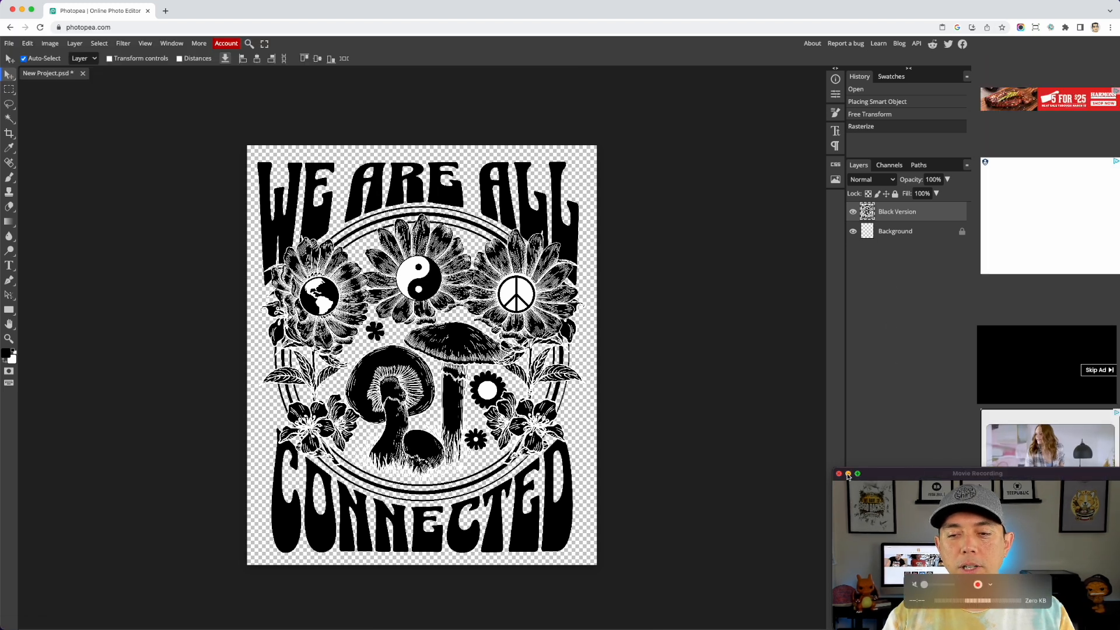
left_click(848, 474)
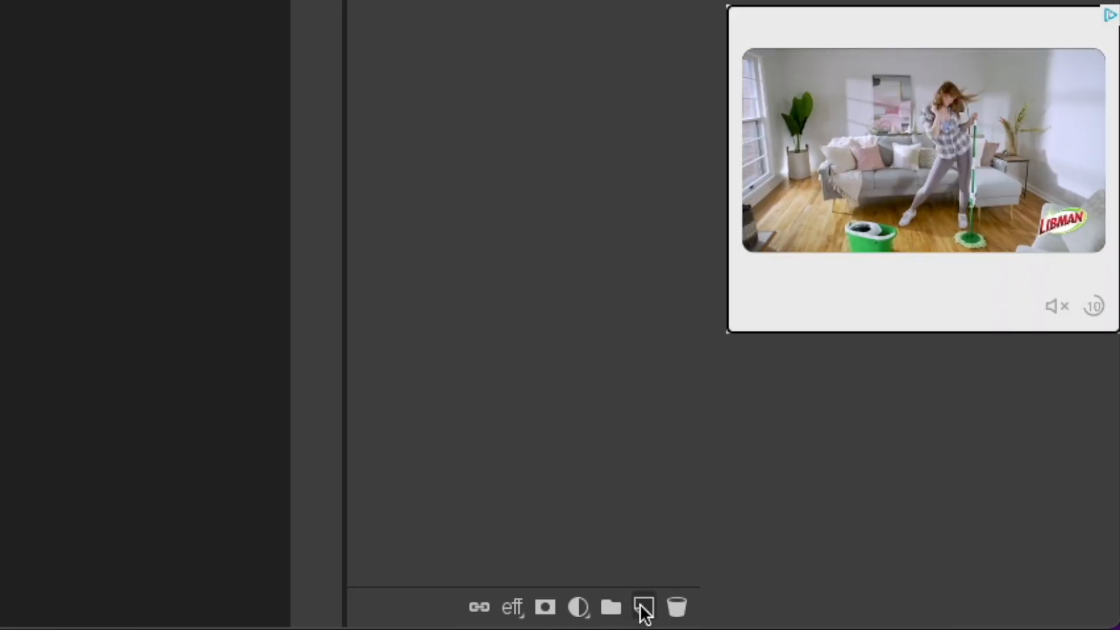
left_click(645, 608)
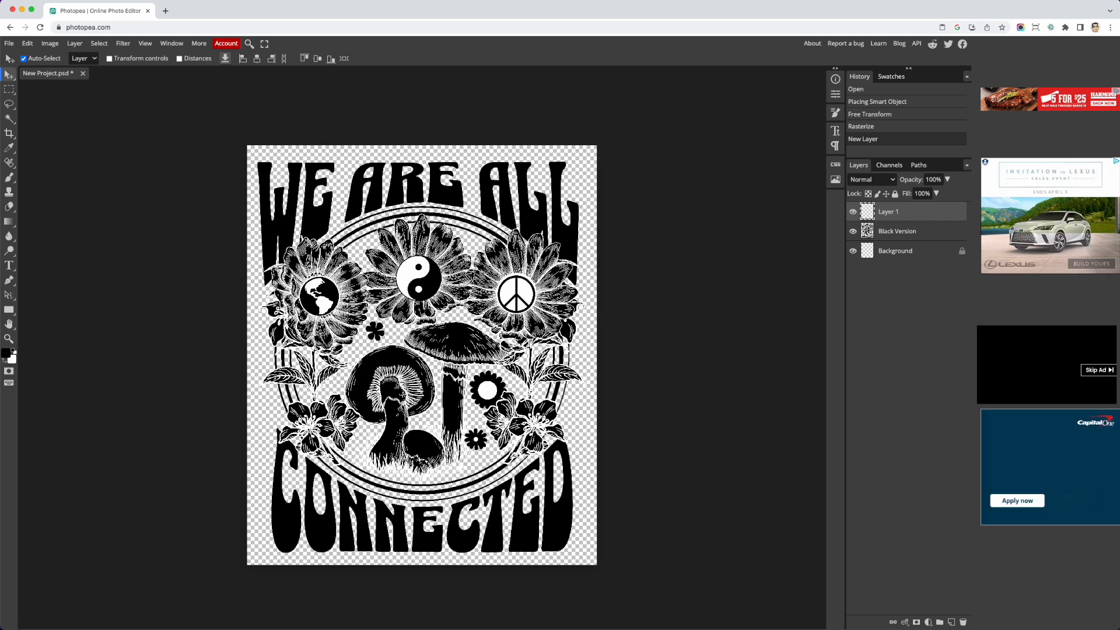
left_click(1107, 486)
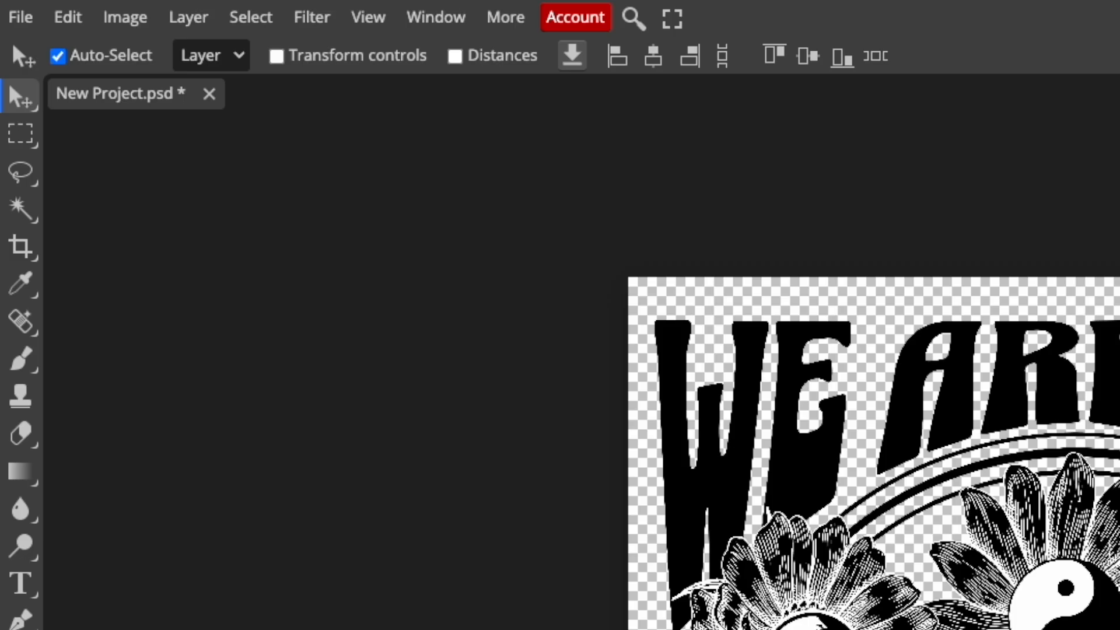
Fill the new layer with a black-to-white Radial gradient running from the canvas centre towards its upper edge.
left_click(19, 471)
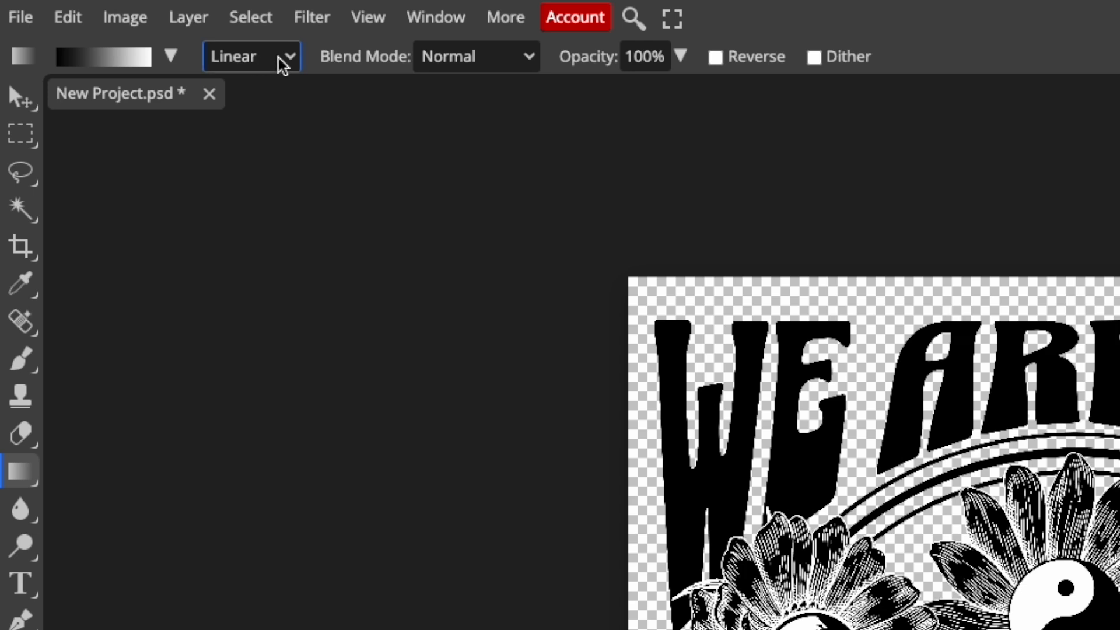
left_click(292, 59)
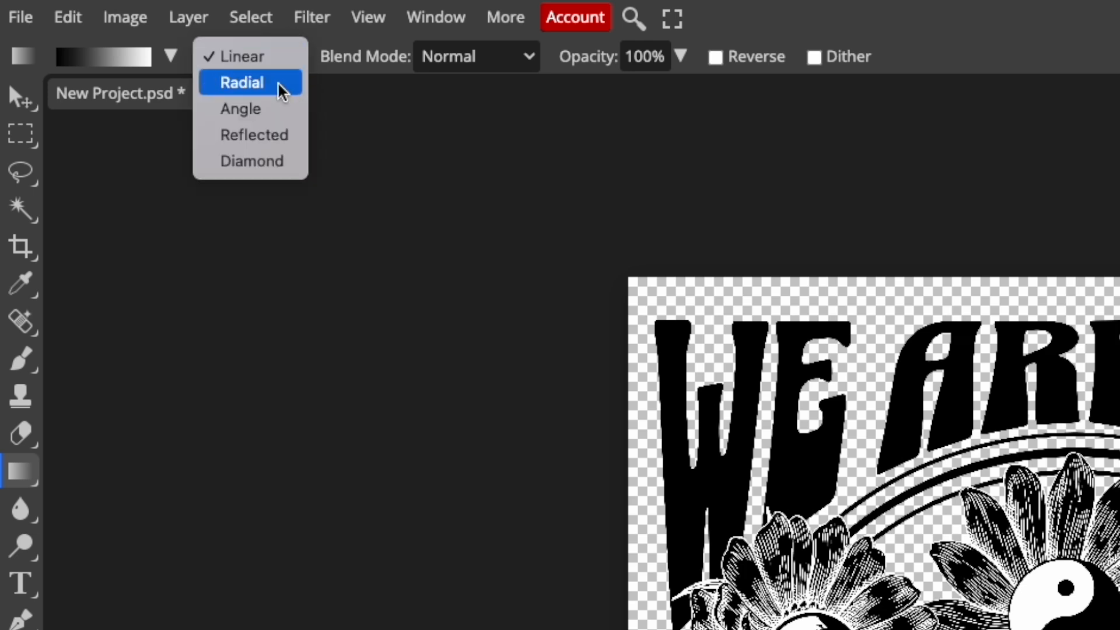
left_click(270, 86)
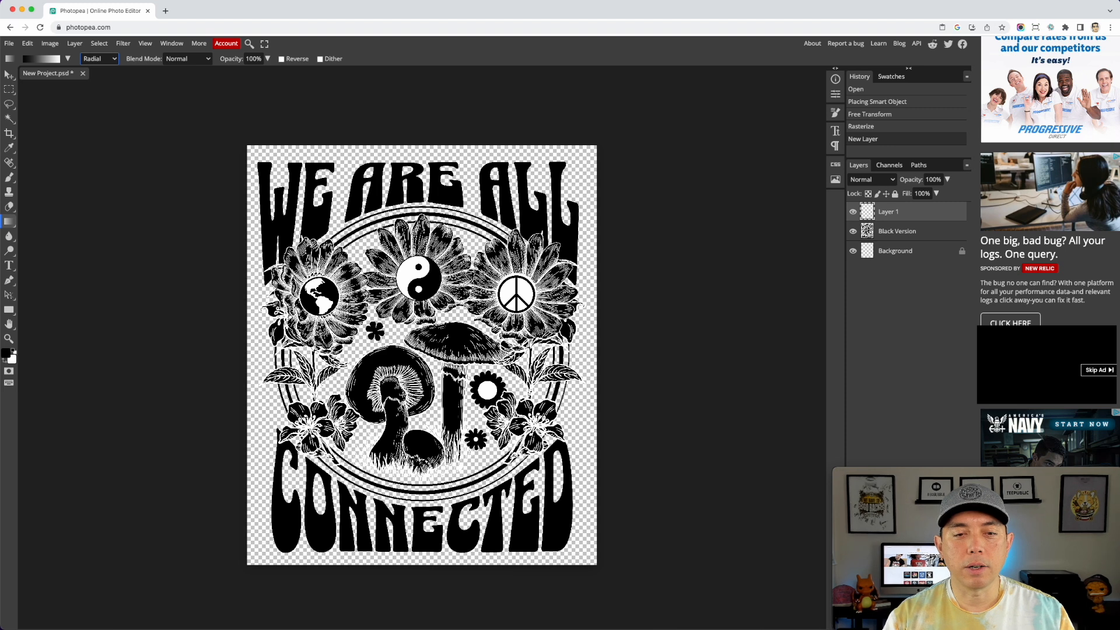
left_click_drag(418, 338, 418, 160)
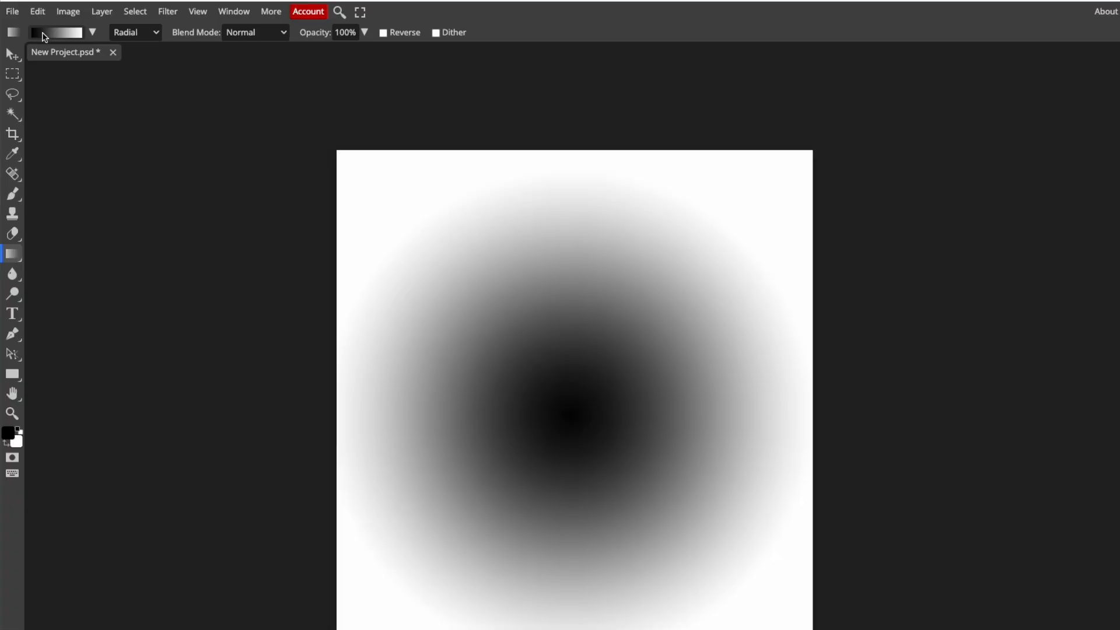
Edit the gradient and set its starting colour stop to light pink, febebe.
left_click(30, 61)
left_click(113, 270)
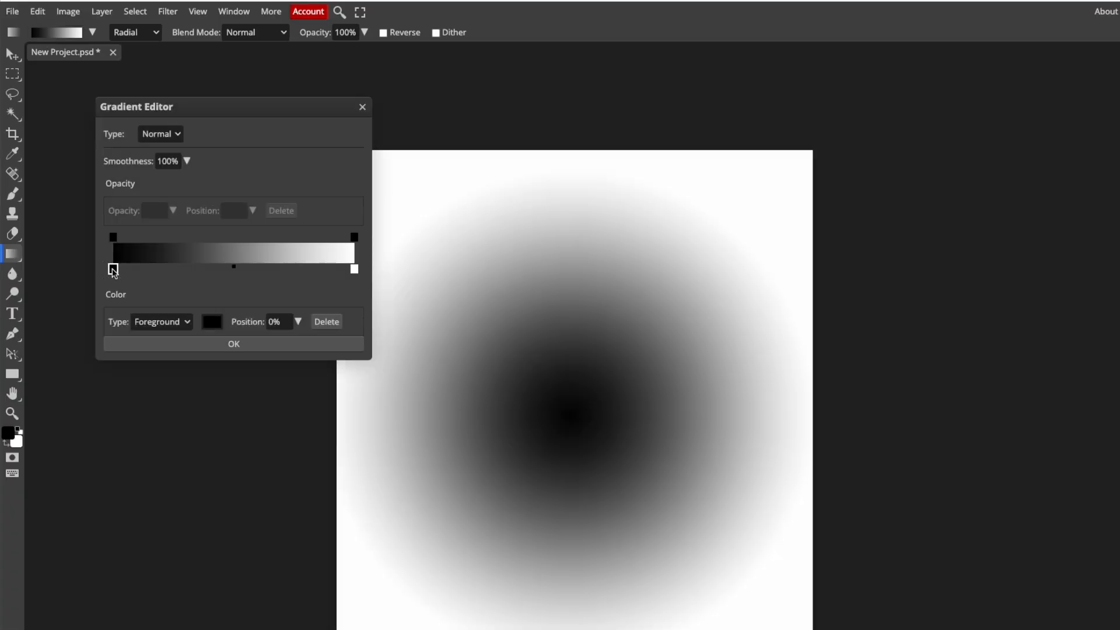
left_click(211, 323)
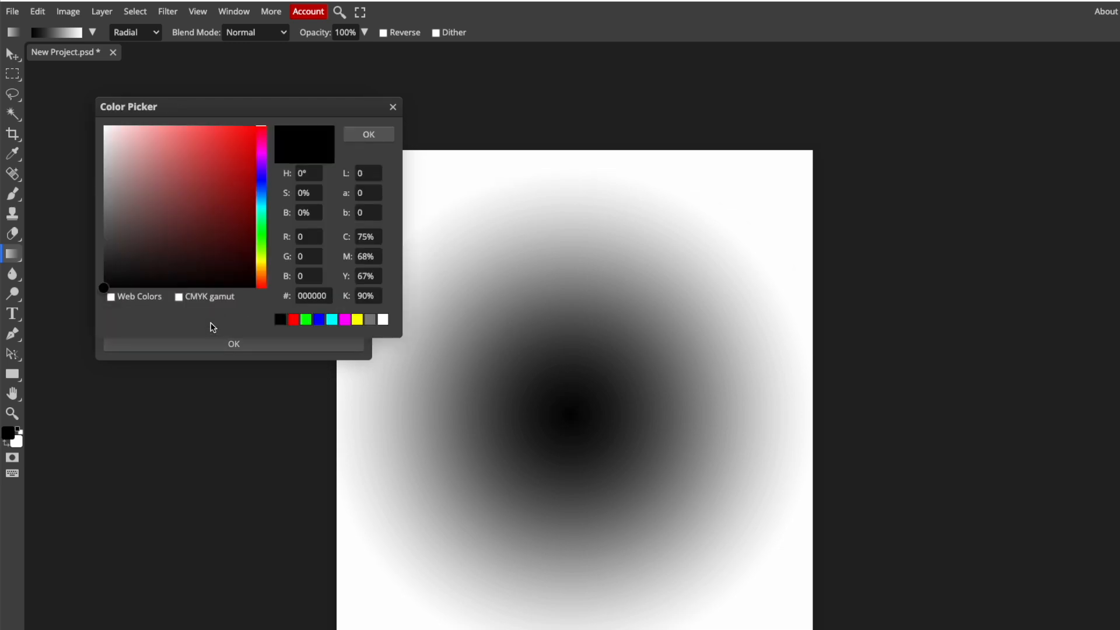
mouse_move(183, 138)
left_mouse_down()
mouse_move(170, 125)
mouse_move(141, 129)
mouse_move(143, 120)
left_mouse_up()
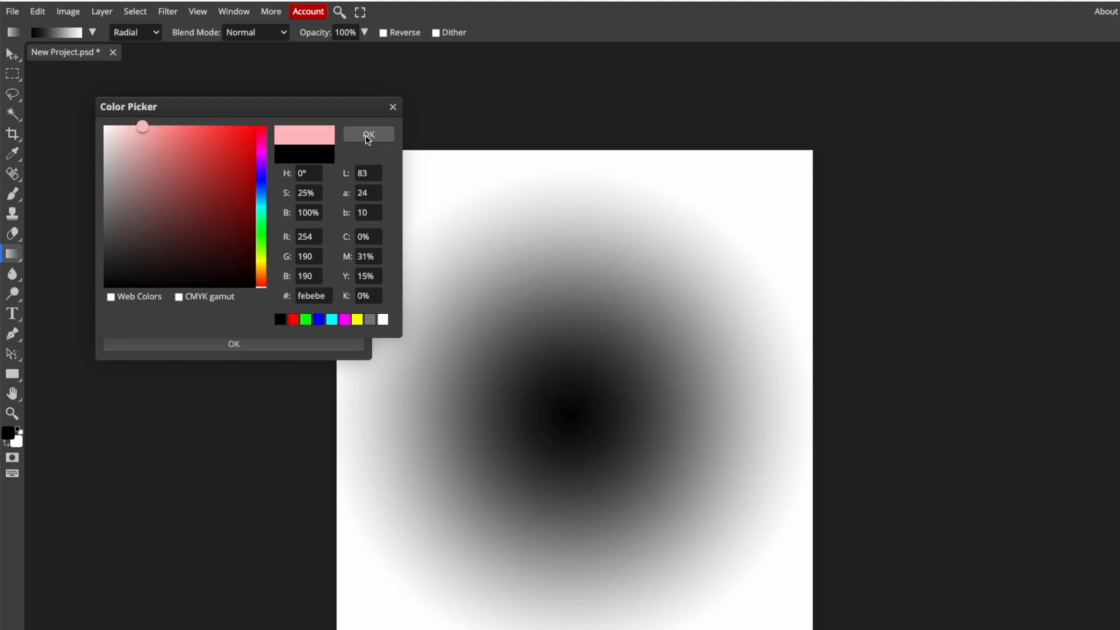
left_click(367, 138)
Add a colour stop to the gradient at 20% and make it white.
left_click(163, 269)
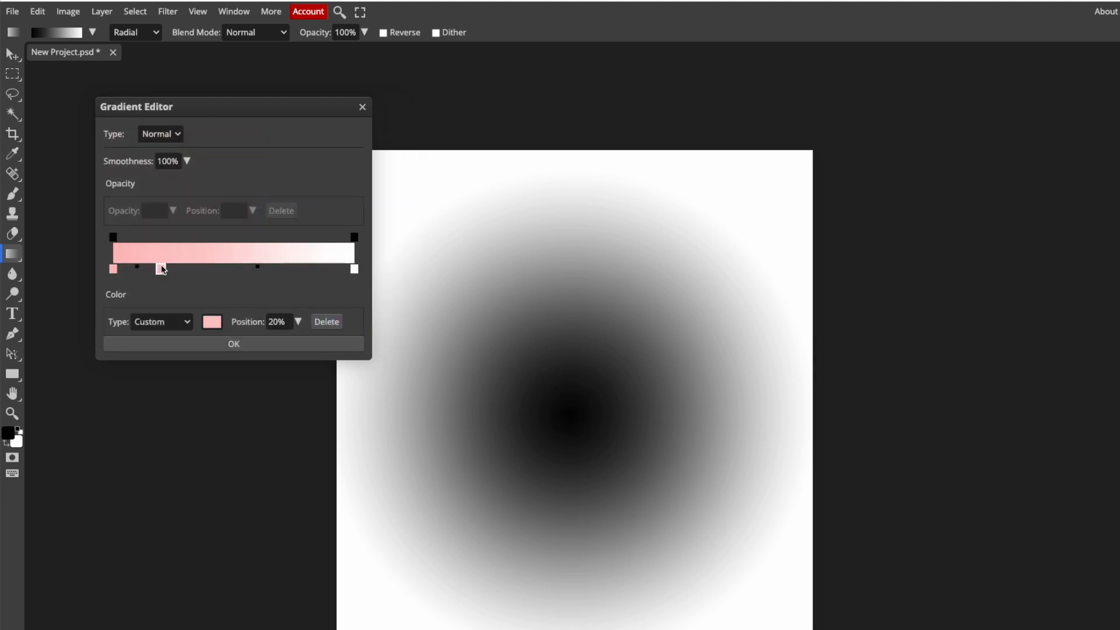
left_click(212, 322)
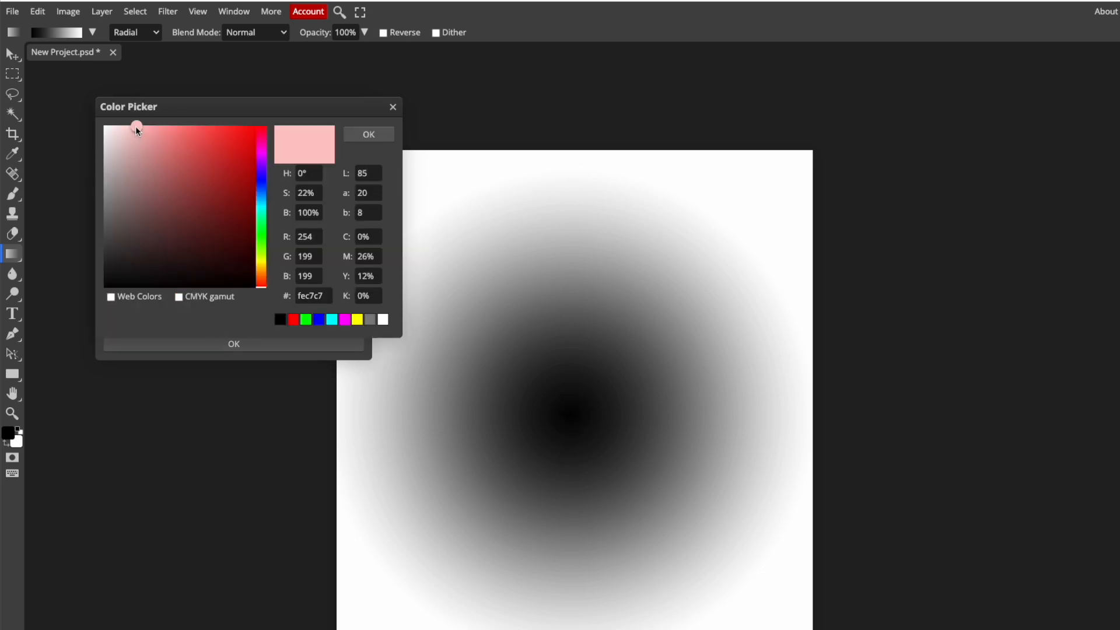
left_click_drag(137, 131, 70, 123)
left_click(367, 134)
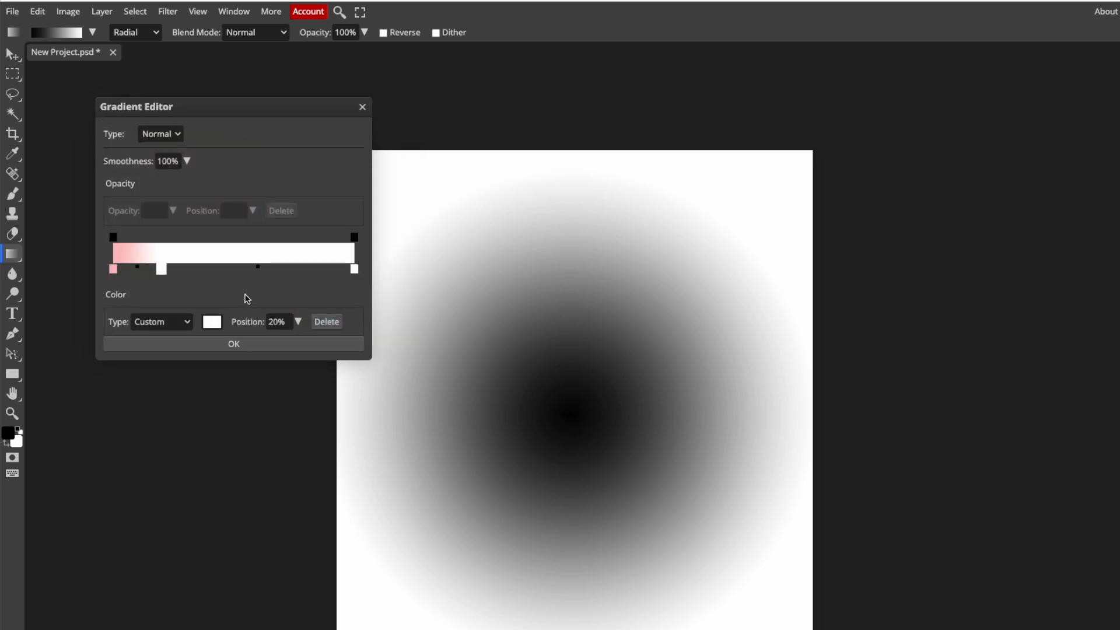
Add another colour stop near the middle of the gradient and make it light pink, about ffbdbd.
left_click(222, 267)
left_click(211, 323)
left_click_drag(107, 132, 144, 123)
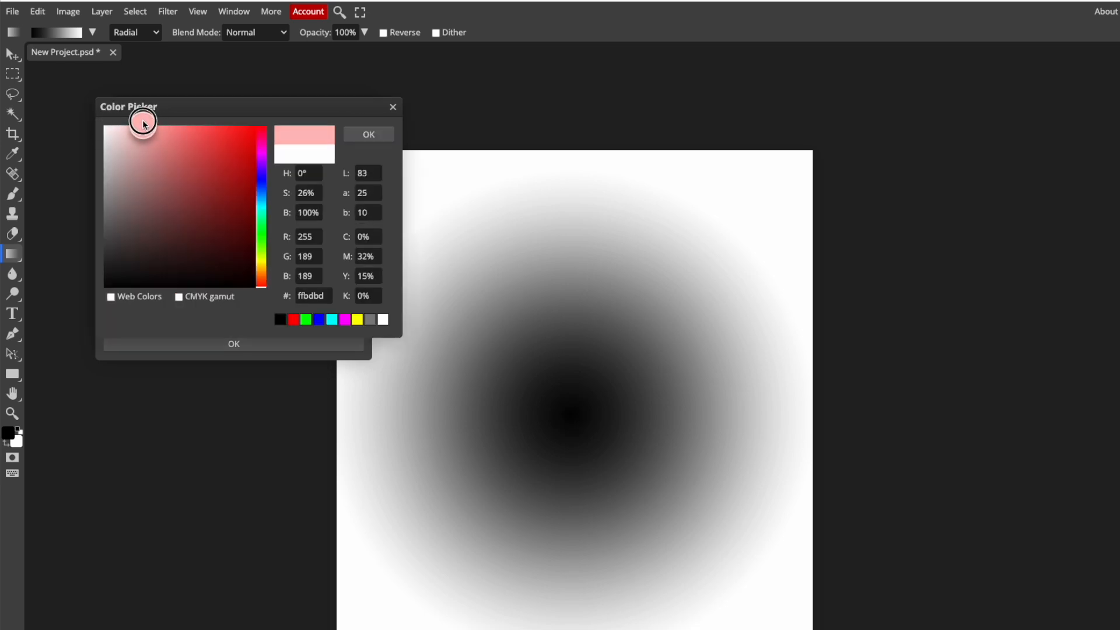
left_click(367, 134)
Change the gradient's final colour stop to a pale yellow.
left_click_drag(353, 270, 351, 271)
left_click(211, 322)
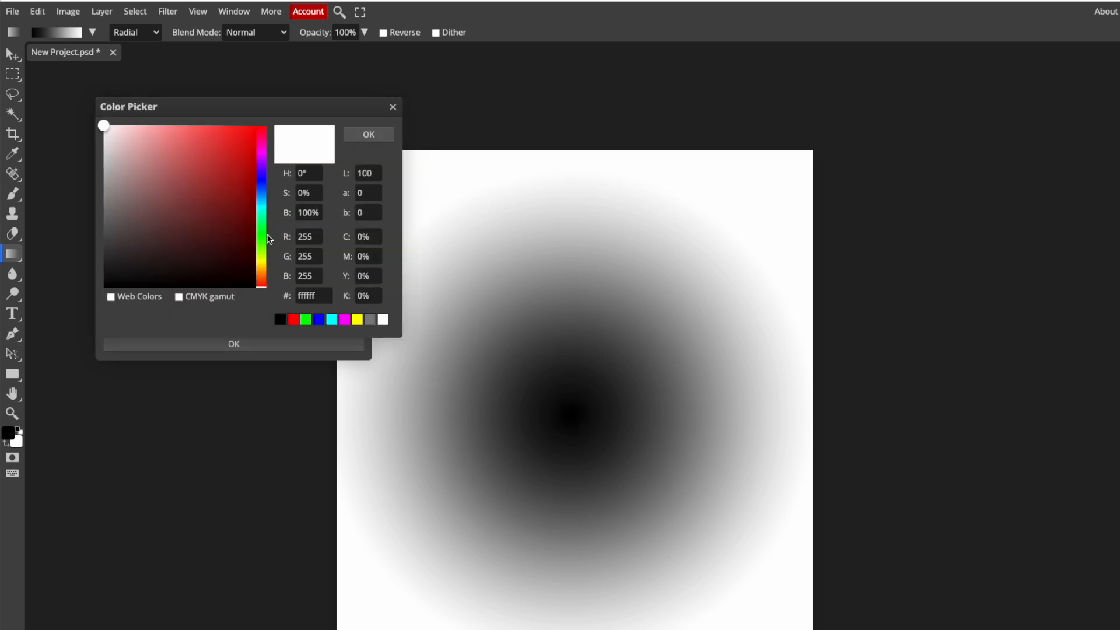
left_click(262, 260)
left_click_drag(164, 131, 150, 122)
left_click(369, 135)
Reposition the gradient's inner stops, with white just past a quarter of the ramp and pink at 75%, and accept the gradient.
mouse_move(224, 270)
left_mouse_down()
mouse_move(325, 267)
mouse_move(285, 271)
left_mouse_up()
mouse_move(162, 269)
left_mouse_down()
mouse_move(261, 271)
mouse_move(201, 270)
left_mouse_up()
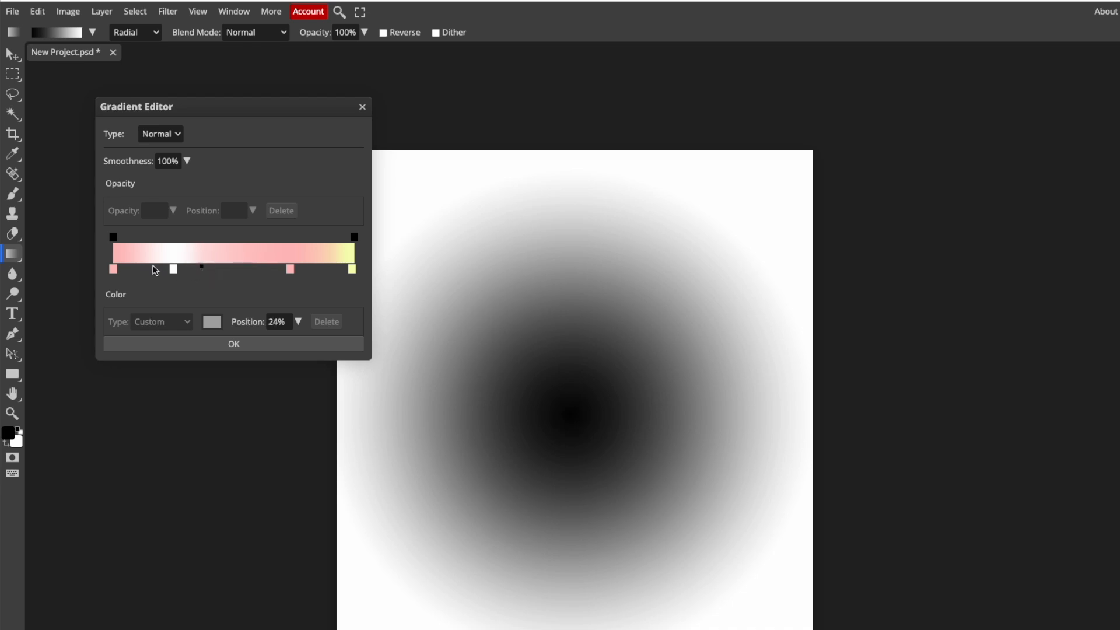
left_click(150, 270)
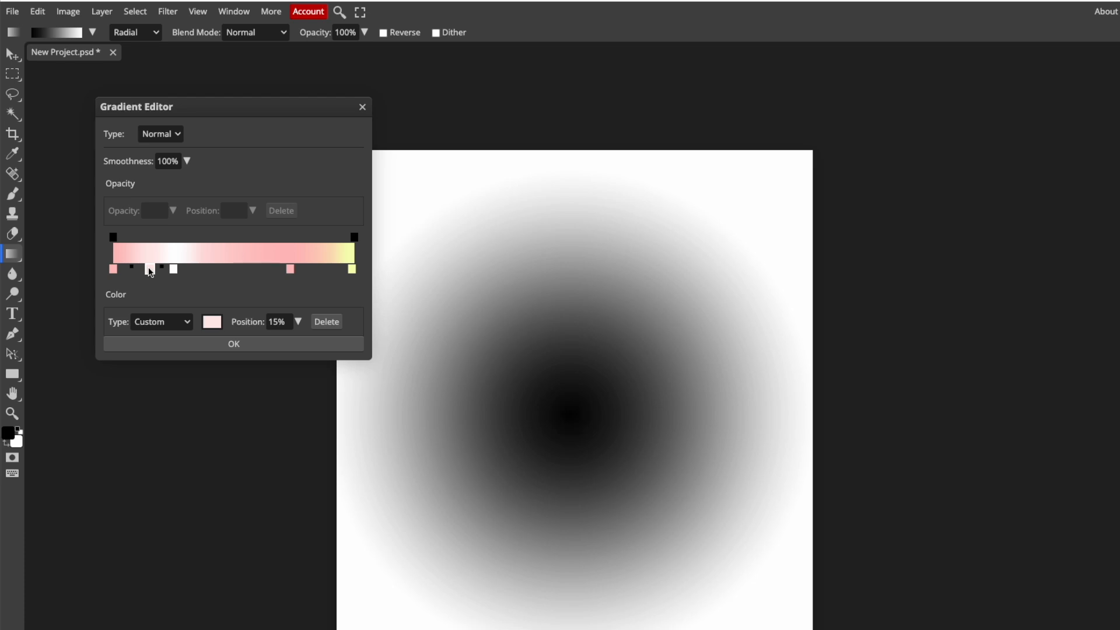
key("Delete")
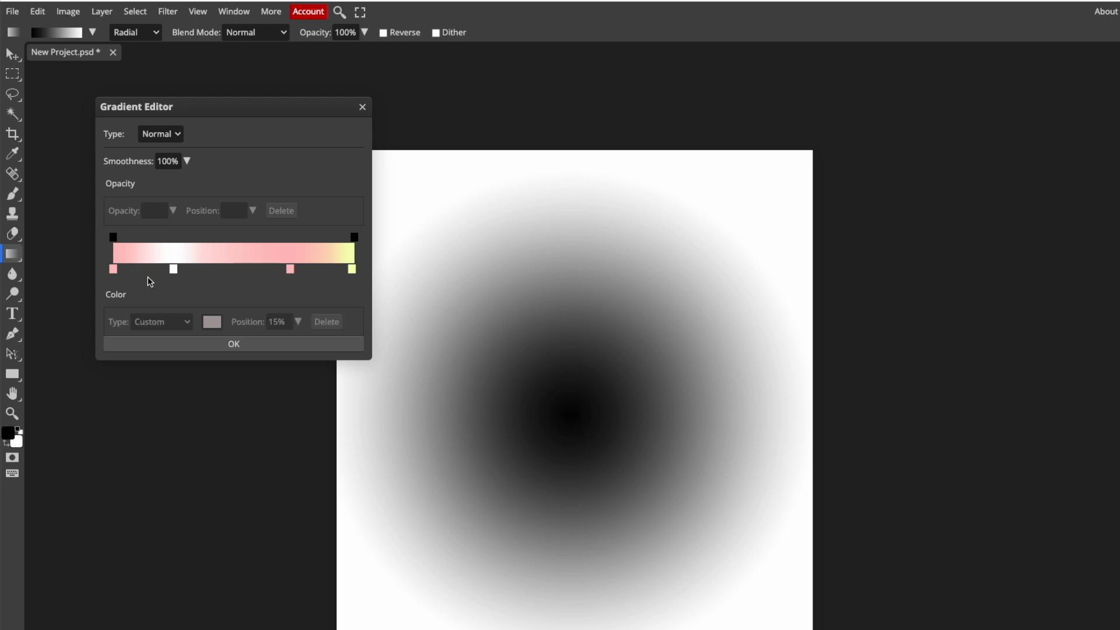
mouse_move(175, 270)
left_mouse_down()
mouse_move(147, 268)
mouse_move(160, 269)
left_mouse_up()
left_click_drag(293, 272, 296, 272)
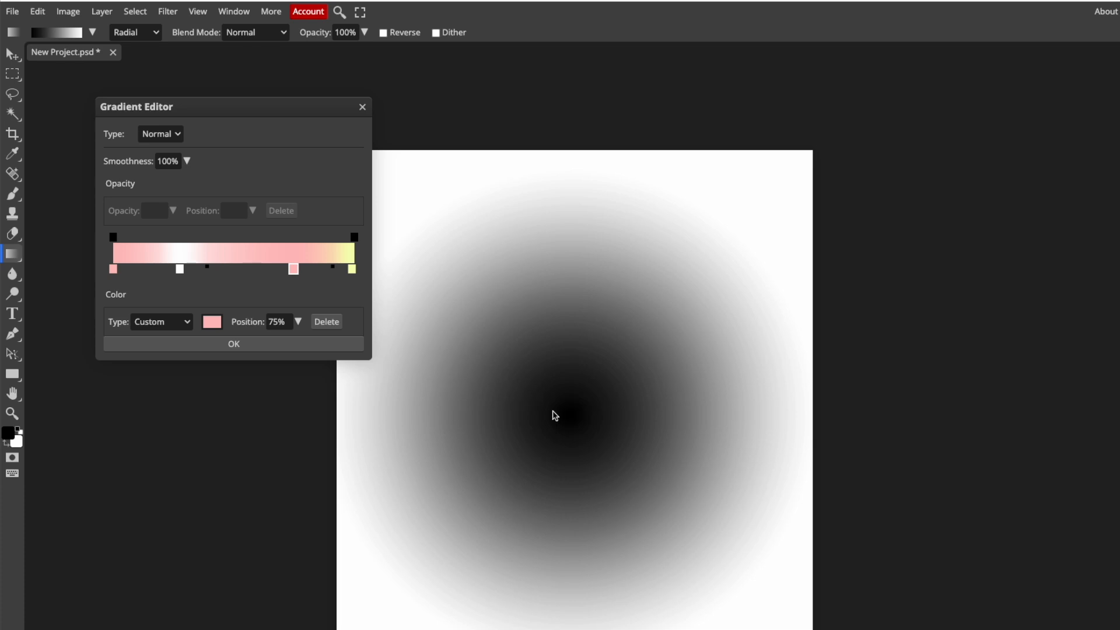
left_click(235, 345)
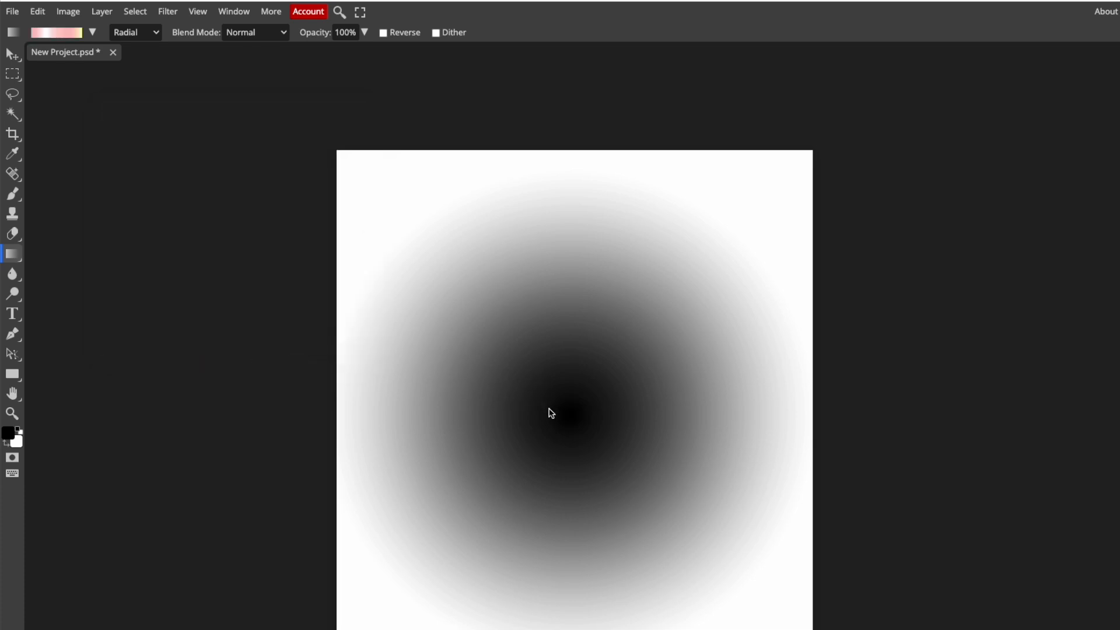
Redraw the radial gradient on Layer 1 from the canvas centre to near its upper edge, and hide that layer.
left_click_drag(572, 420, 569, 172)
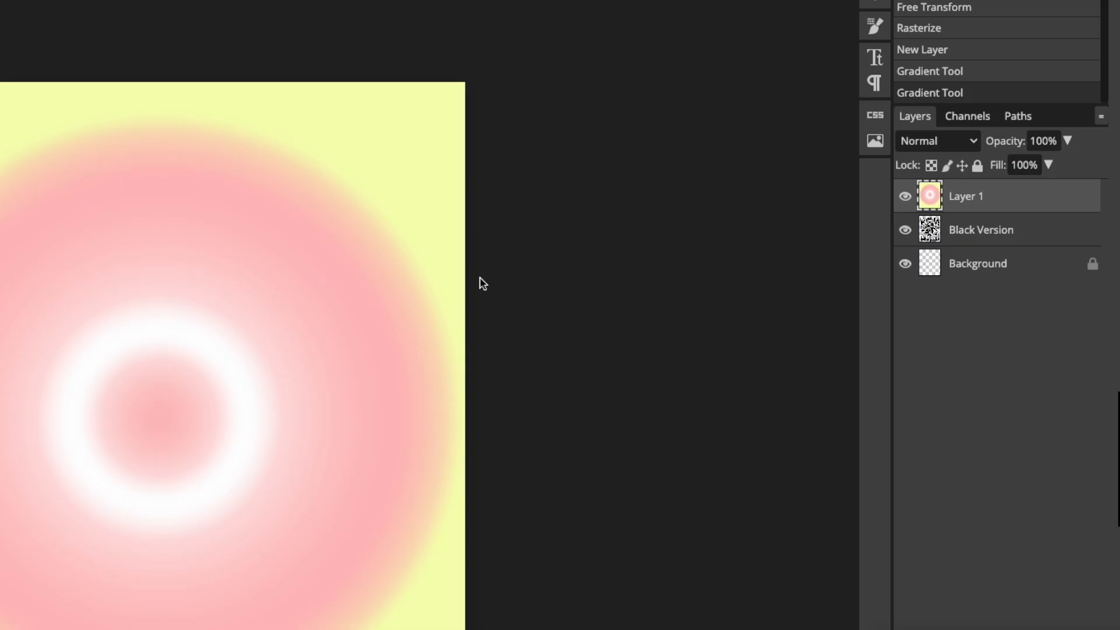
left_click(906, 199)
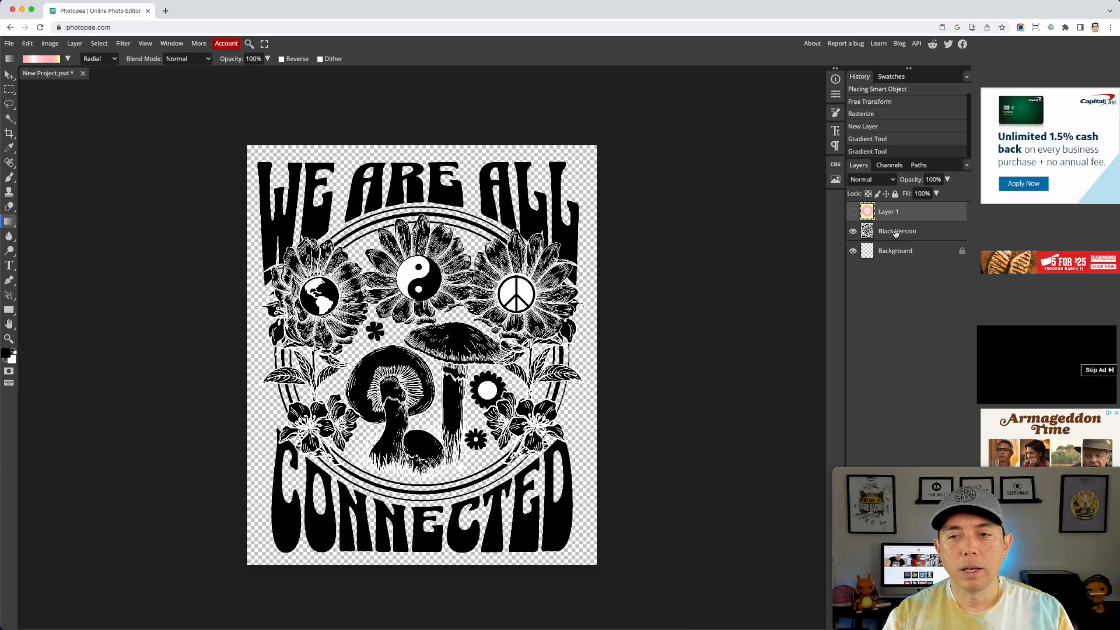
Select the black artwork on the Black Version layer with Color Range at fuzziness 200, and invert the selection.
left_click(1003, 237)
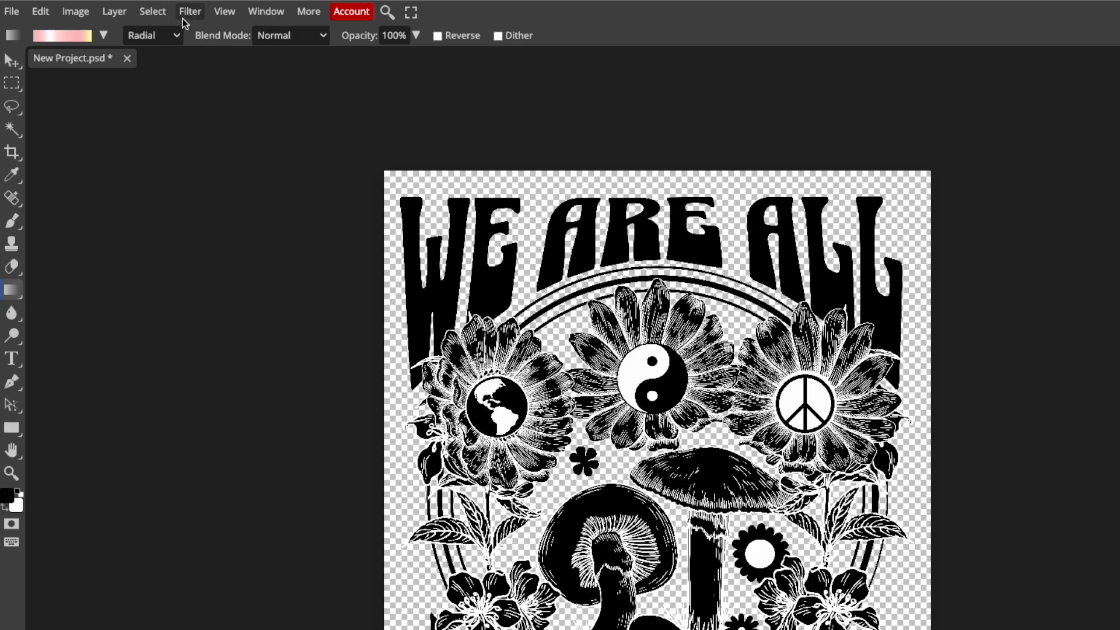
left_click(154, 13)
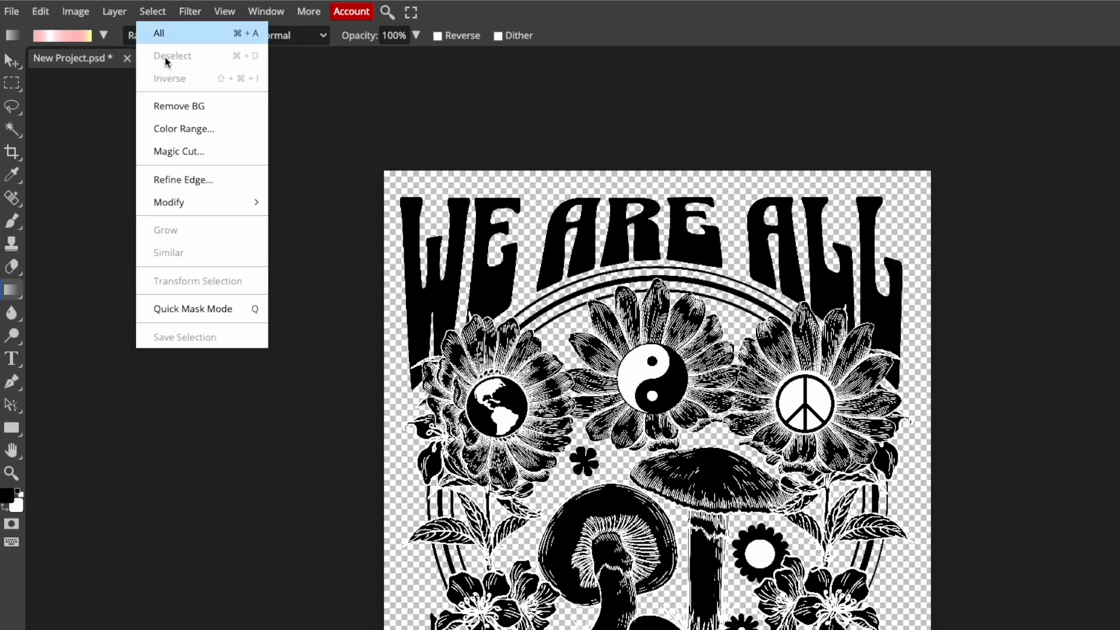
left_click(181, 127)
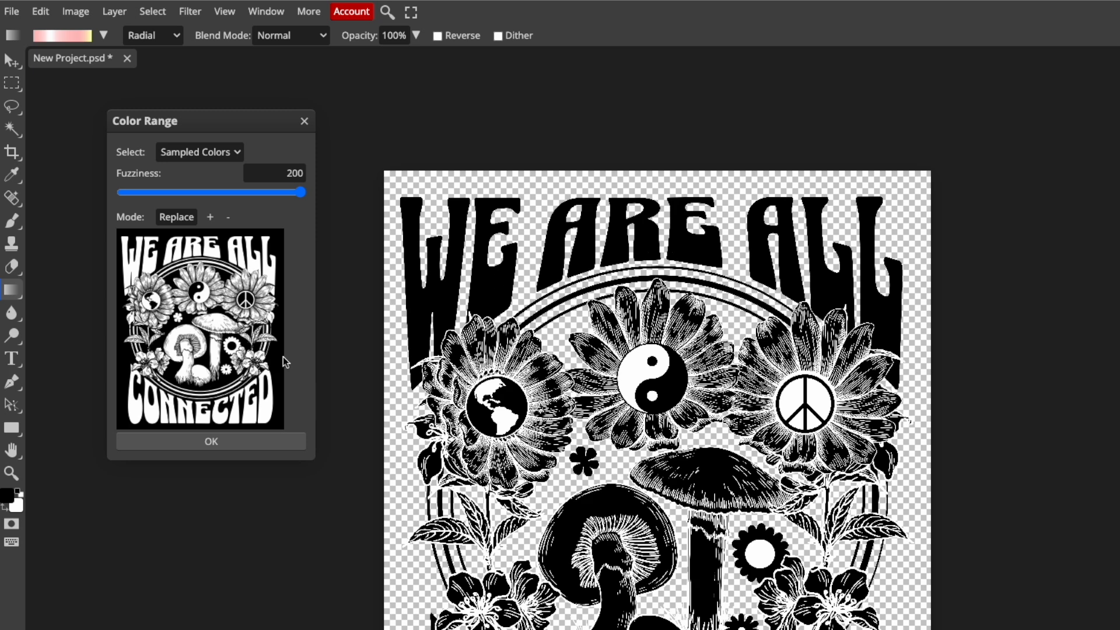
mouse_move(305, 193)
left_mouse_down()
mouse_move(168, 194)
mouse_move(308, 194)
left_mouse_up()
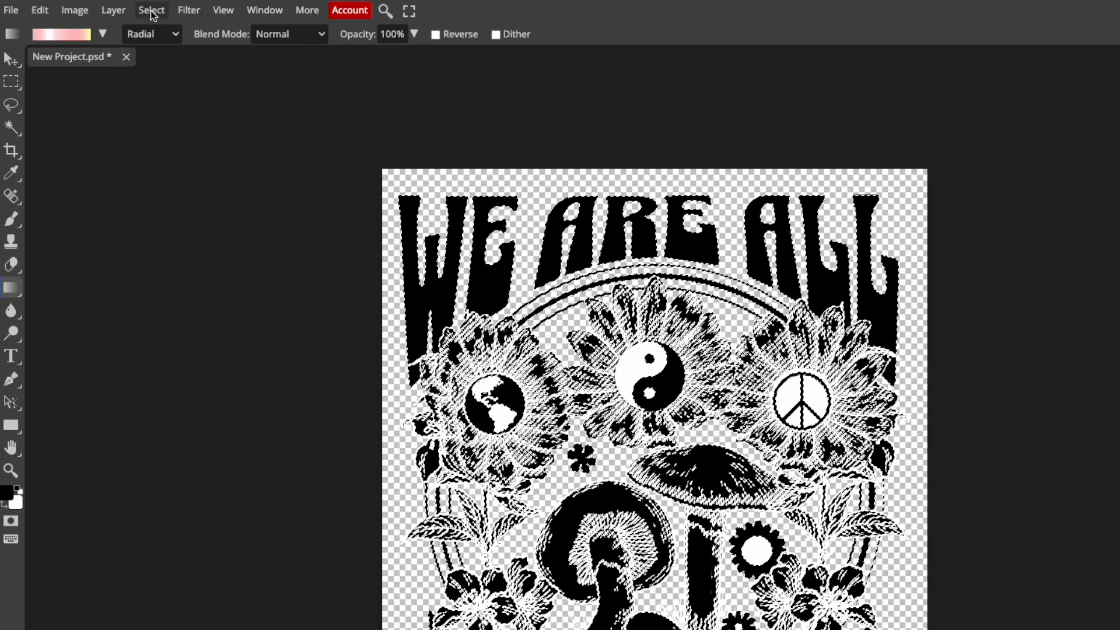
left_click(151, 10)
left_click(166, 78)
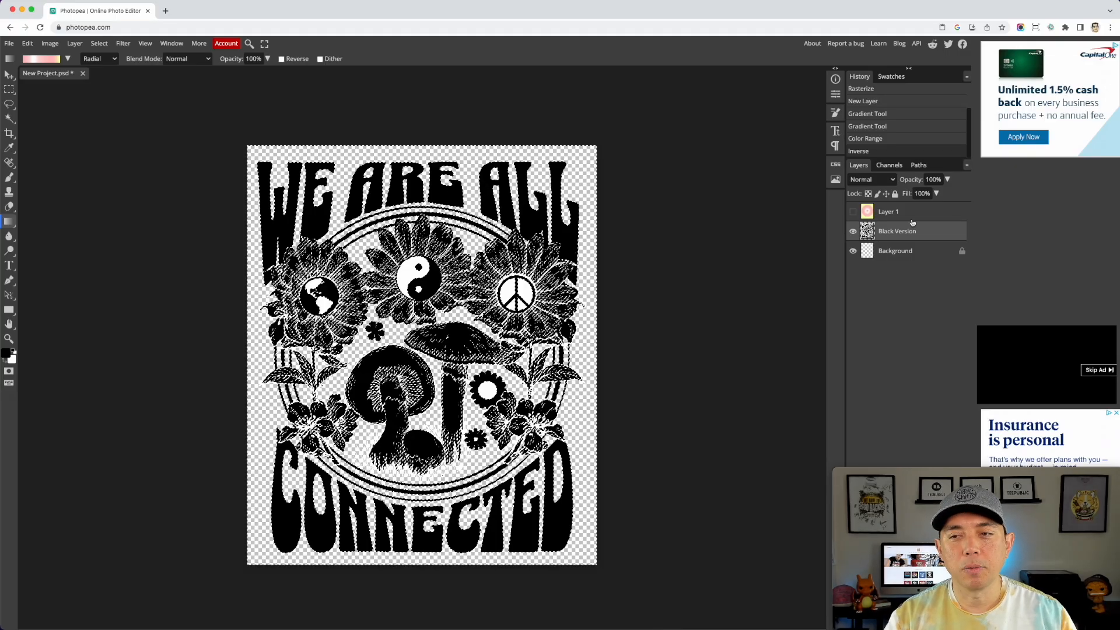
Show Layer 1, delete its gradient within the inverted selection, and deselect.
left_click(893, 214)
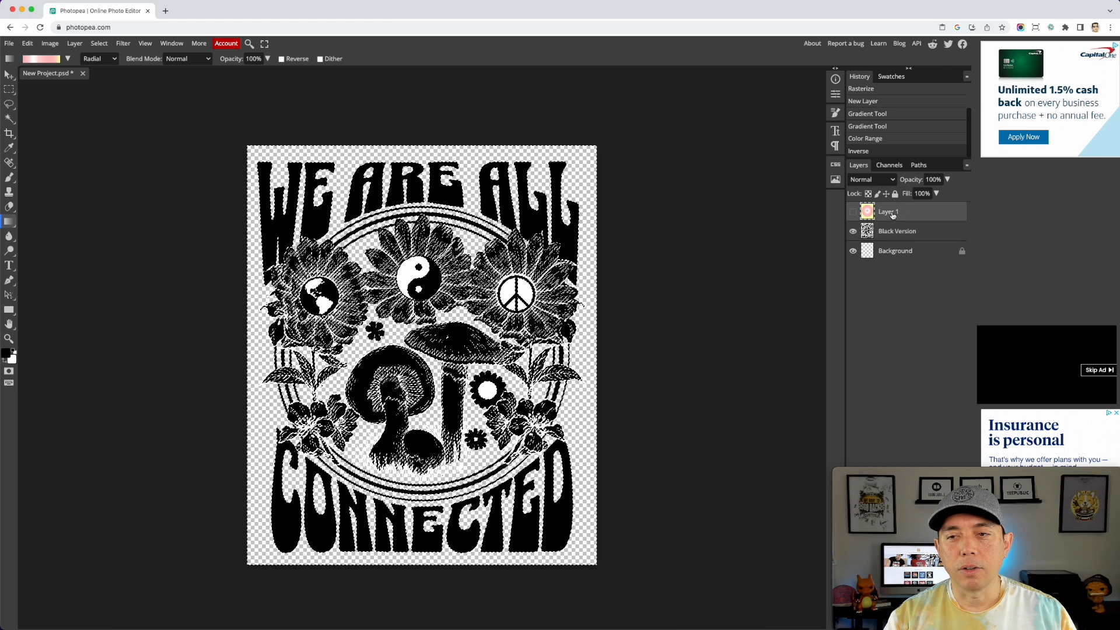
left_click(853, 213)
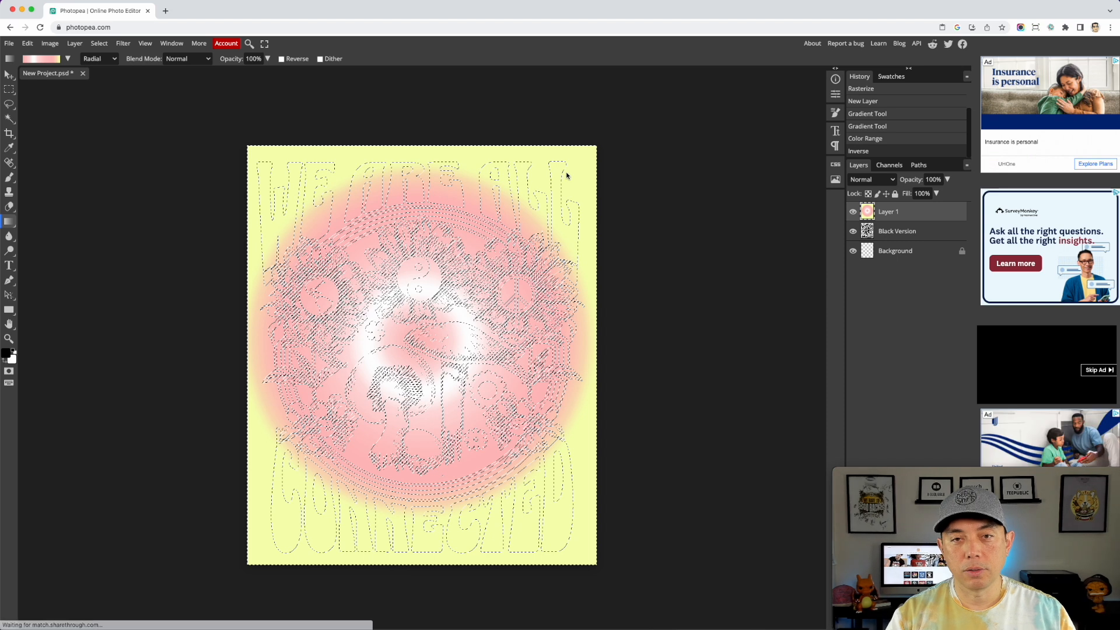
key("Delete")
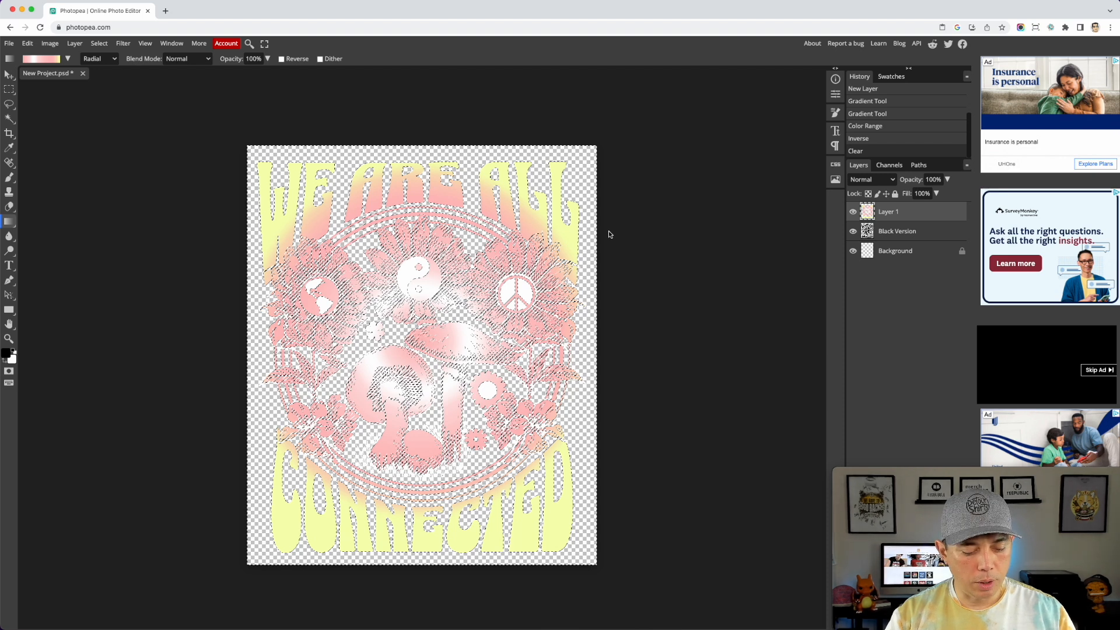
key("ctrl+d")
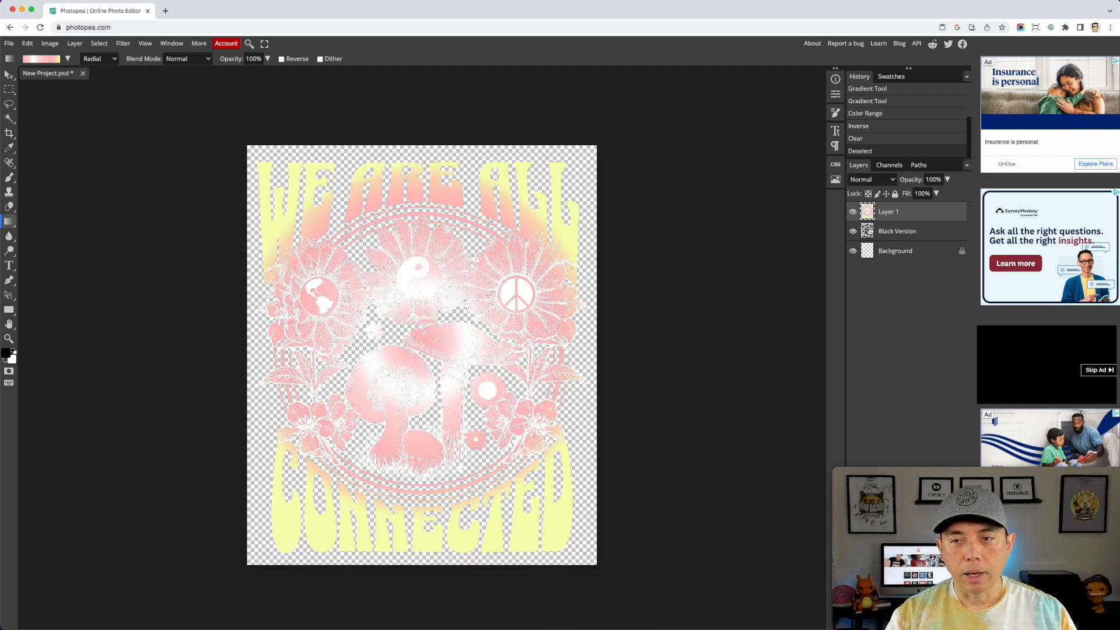
Hide the Black Version layer and select the Background layer.
left_click(853, 232)
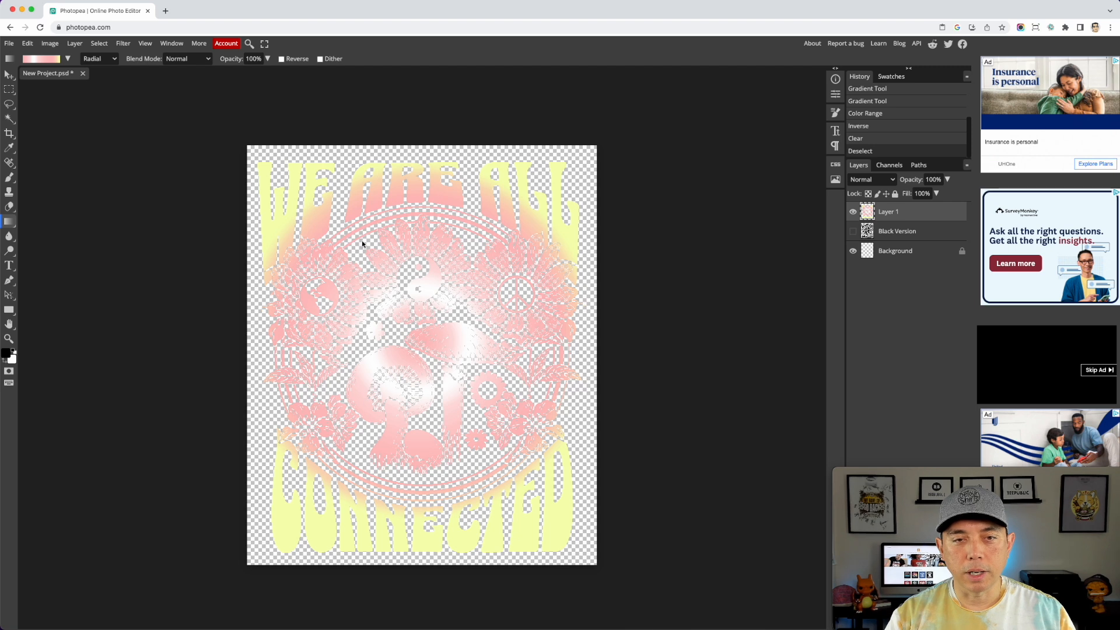
left_click(916, 256)
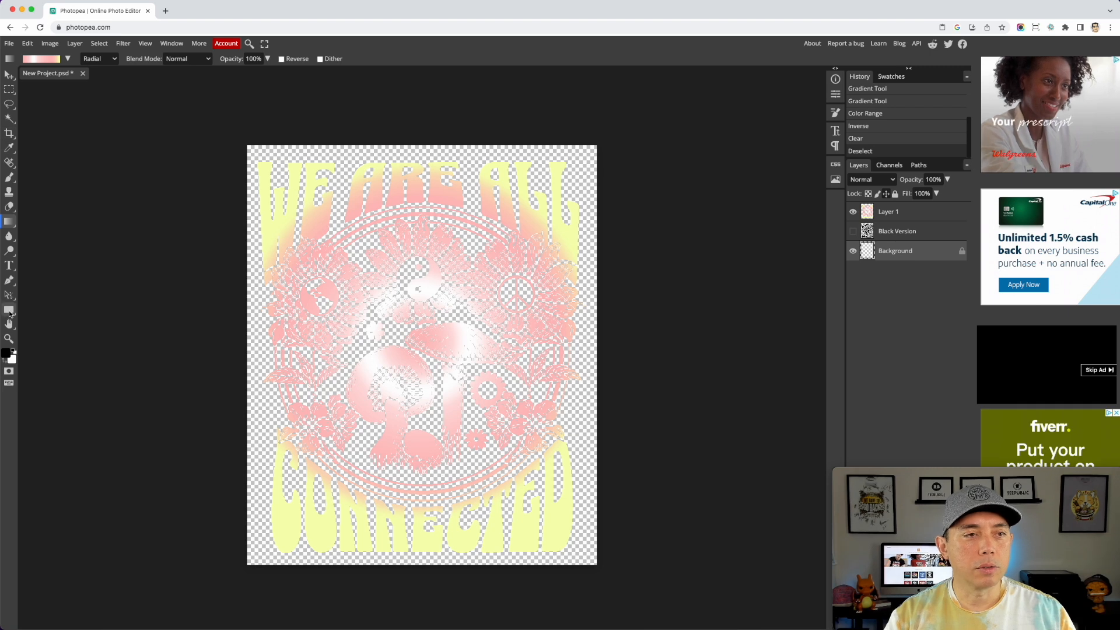
Draw a black-filled rectangle covering the whole canvas above the Background layer to preview the gradient artwork, and hide that shape layer.
left_click(10, 309)
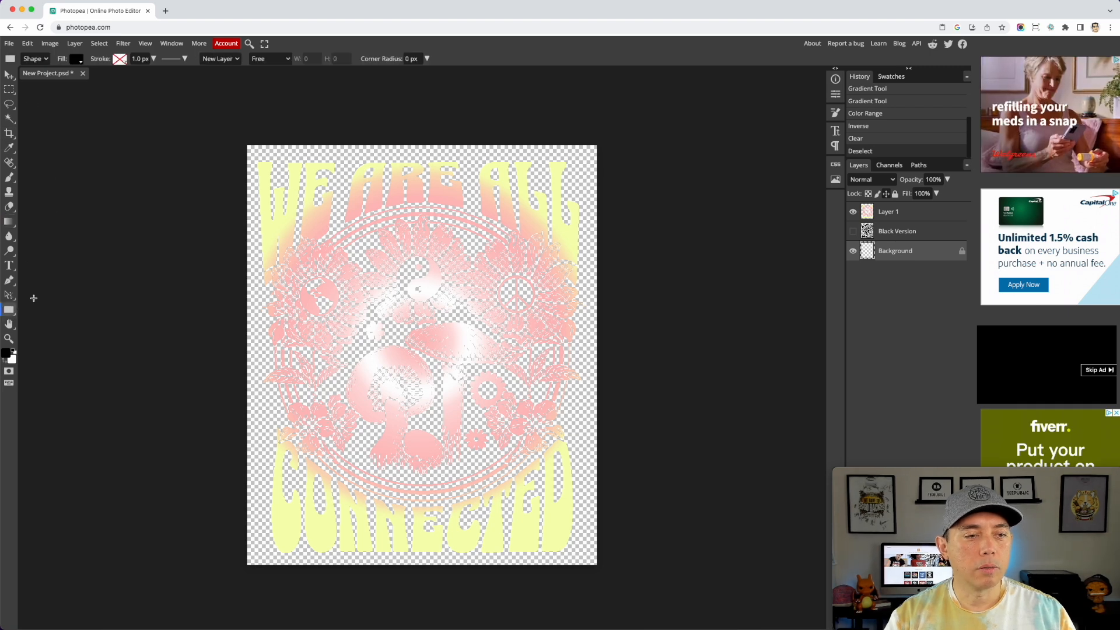
left_click_drag(215, 125, 634, 583)
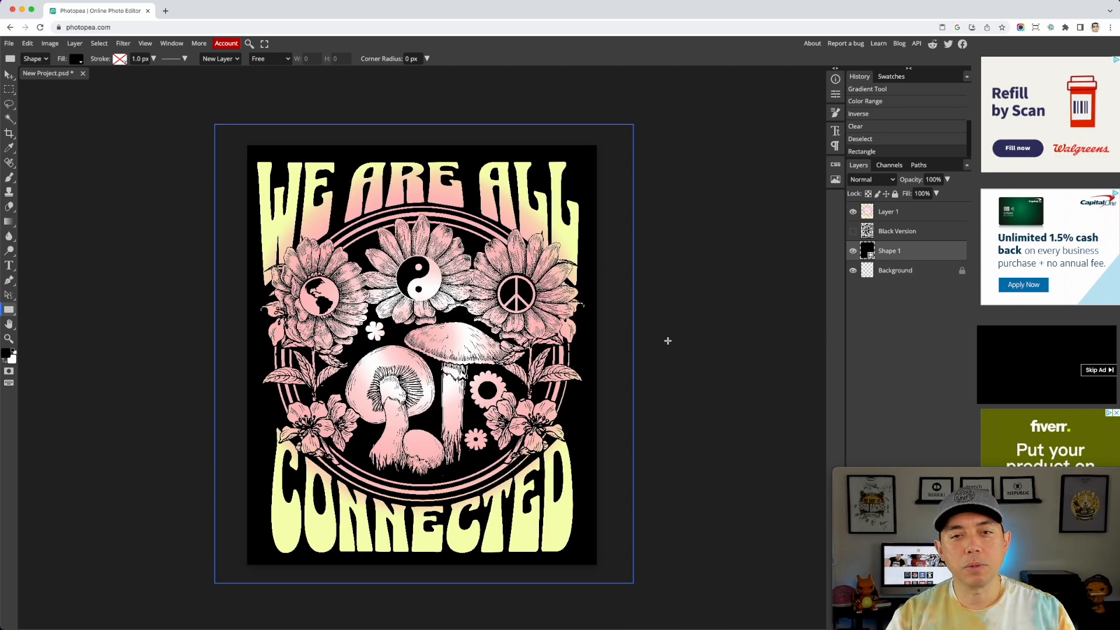
left_click(853, 252)
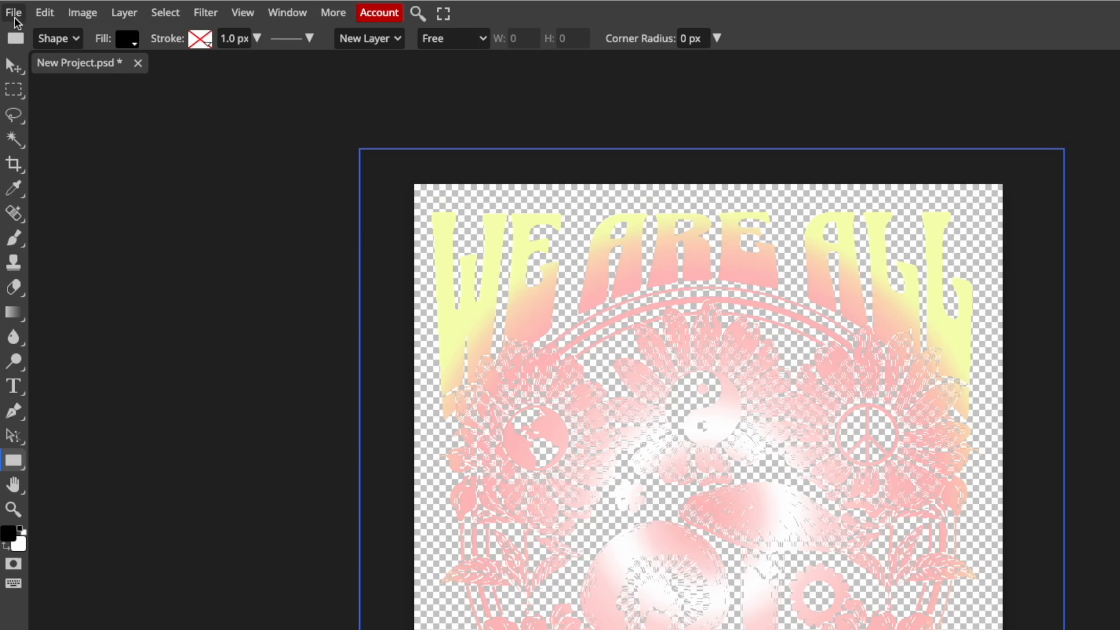
Export the transparent gradient artwork as a PNG at 4500 × 5400 px and 100% quality.
left_click(10, 44)
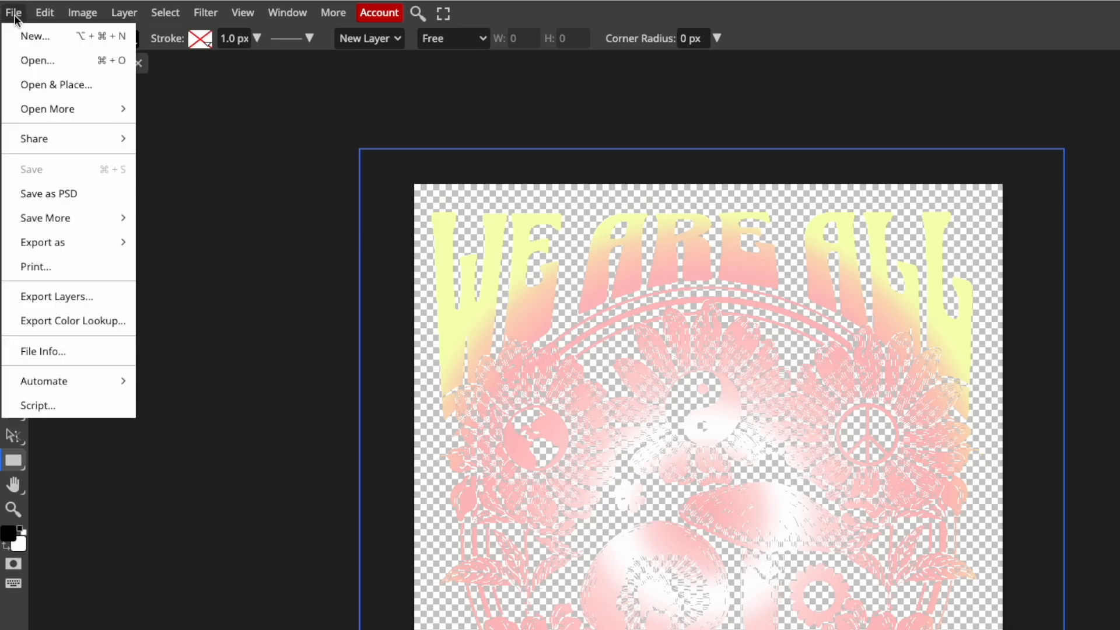
mouse_move(47, 241)
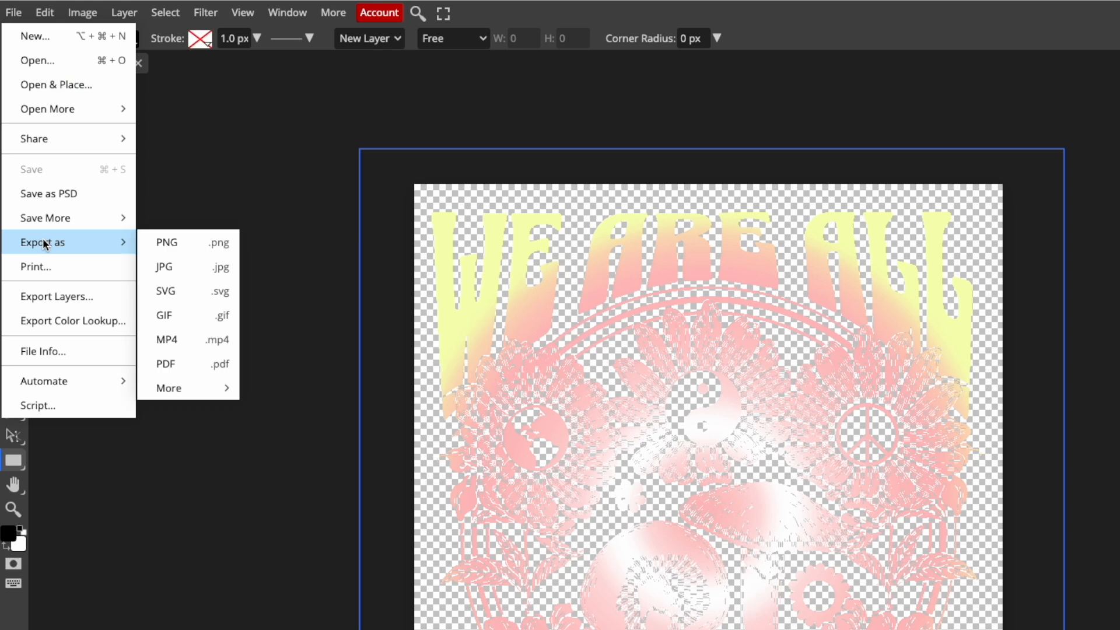
left_click(178, 244)
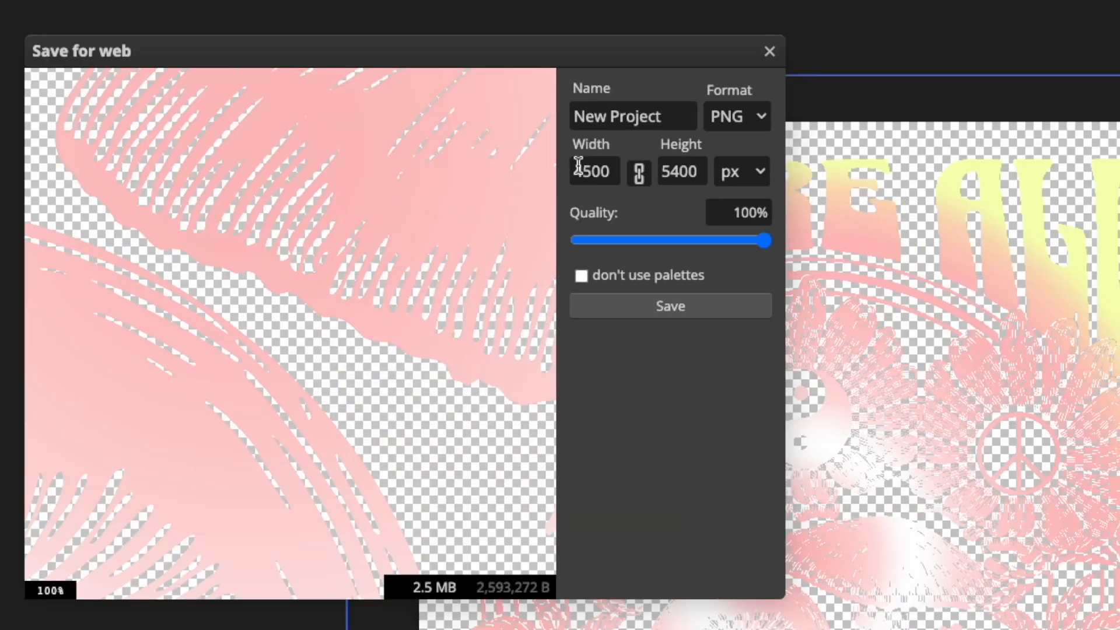
left_click(544, 220)
left_click(638, 117)
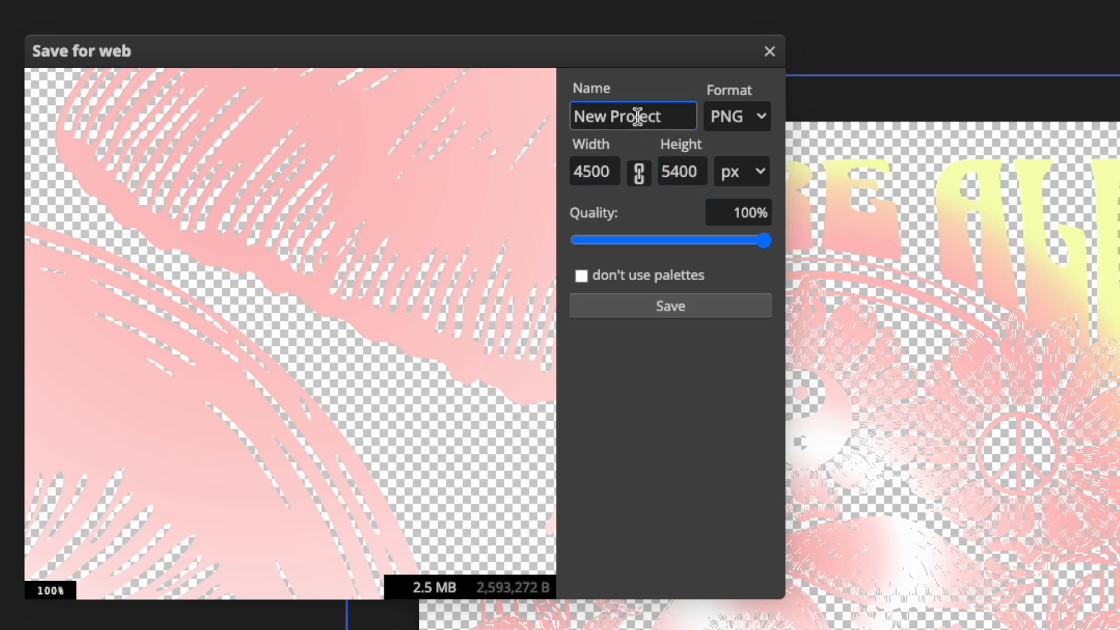
left_click(648, 308)
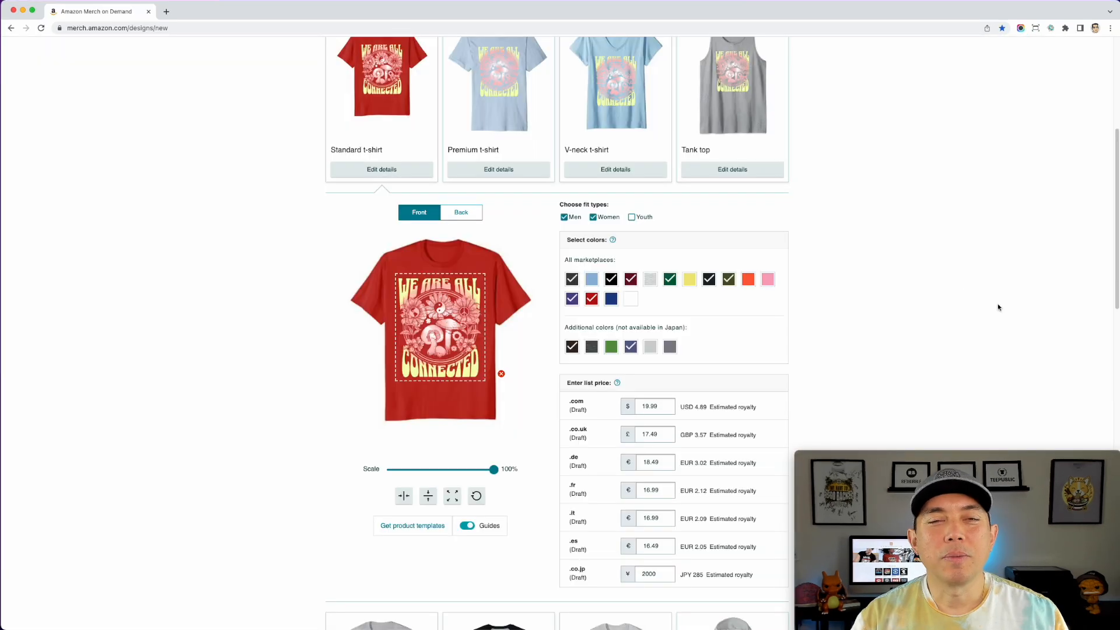
On the Amazon Merch on Demand product creation page, review the uploaded artwork and preview the standard t-shirt in black.
scroll(482, 189, "up", 5)
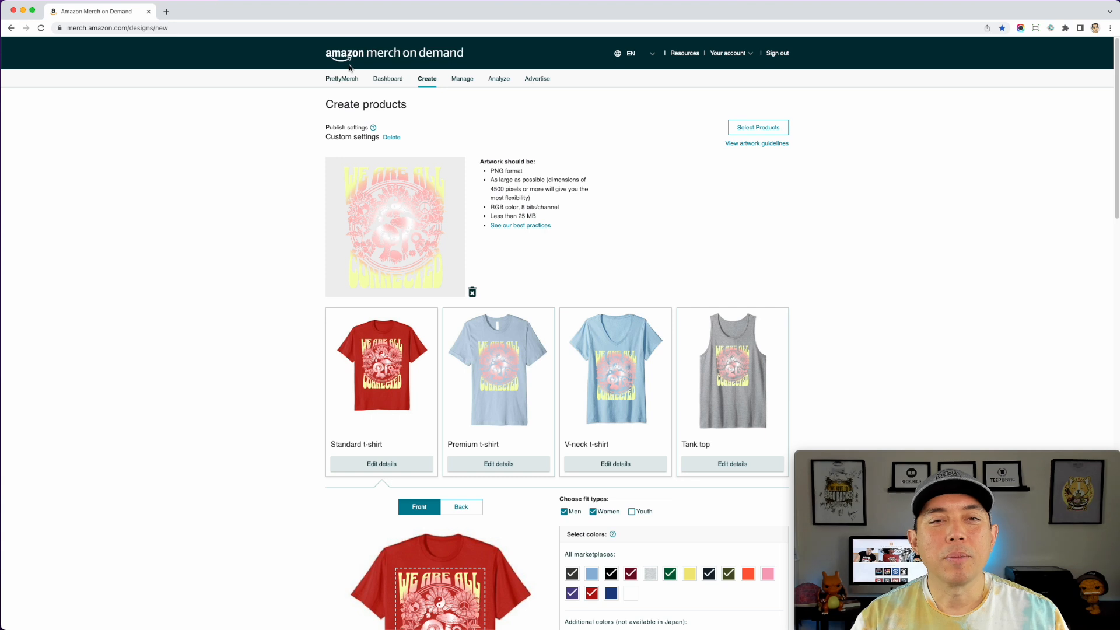
scroll(645, 260, "down", 4)
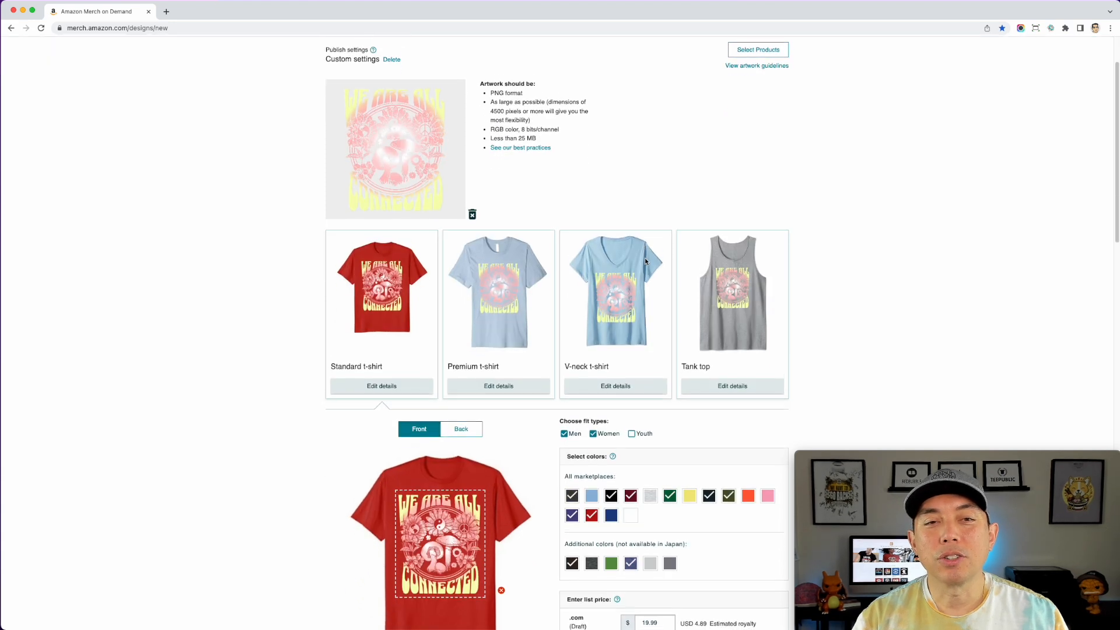
scroll(646, 261, "down", 2)
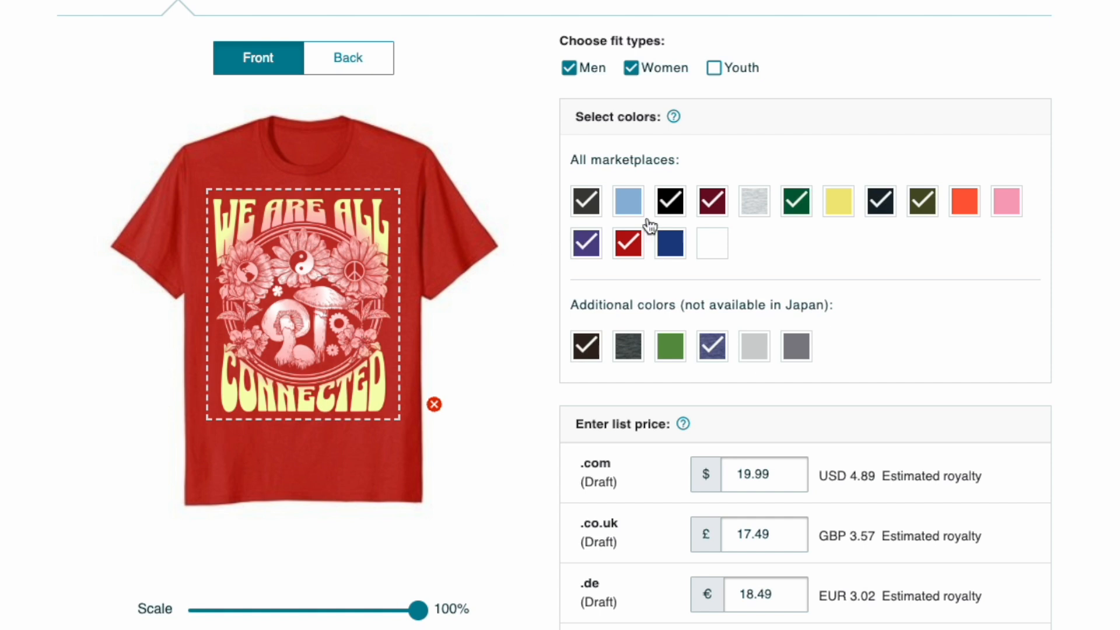
mouse_move(613, 222)
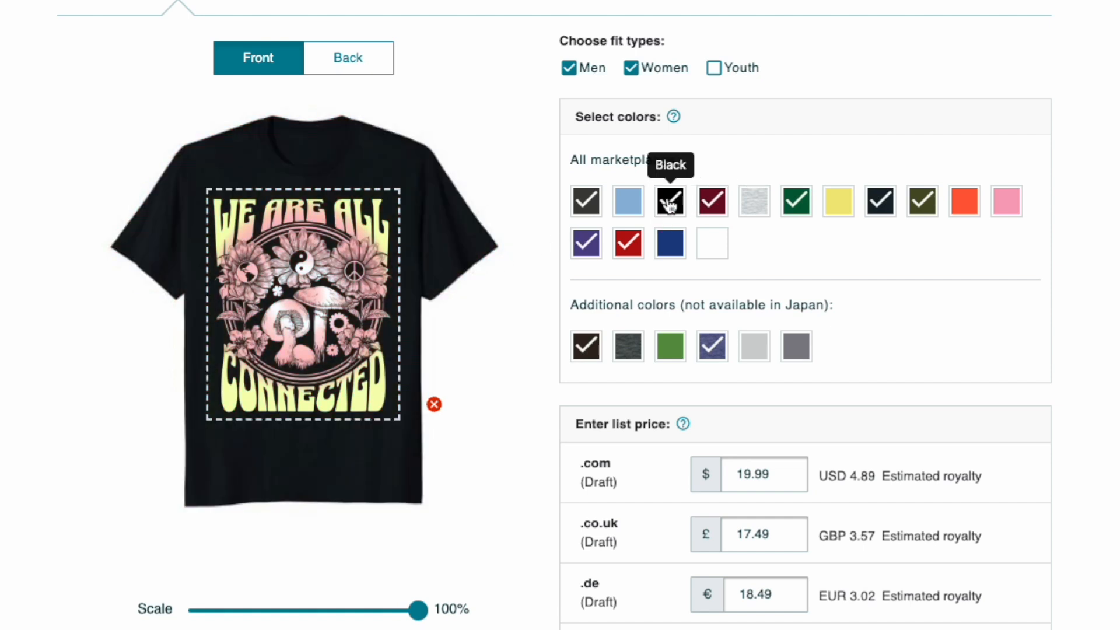